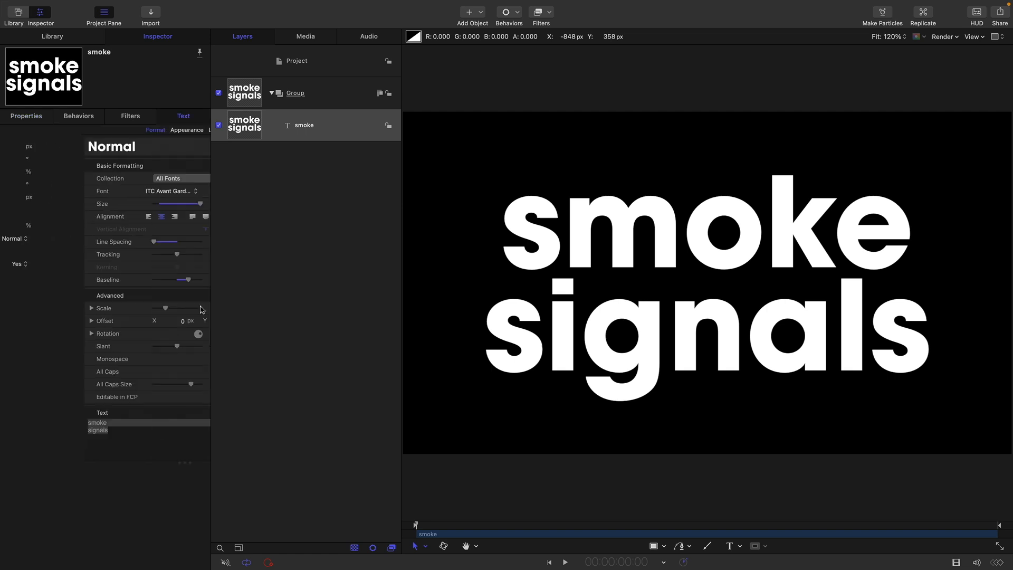
{"action": "left_click", "coordinate": [87, 193]}
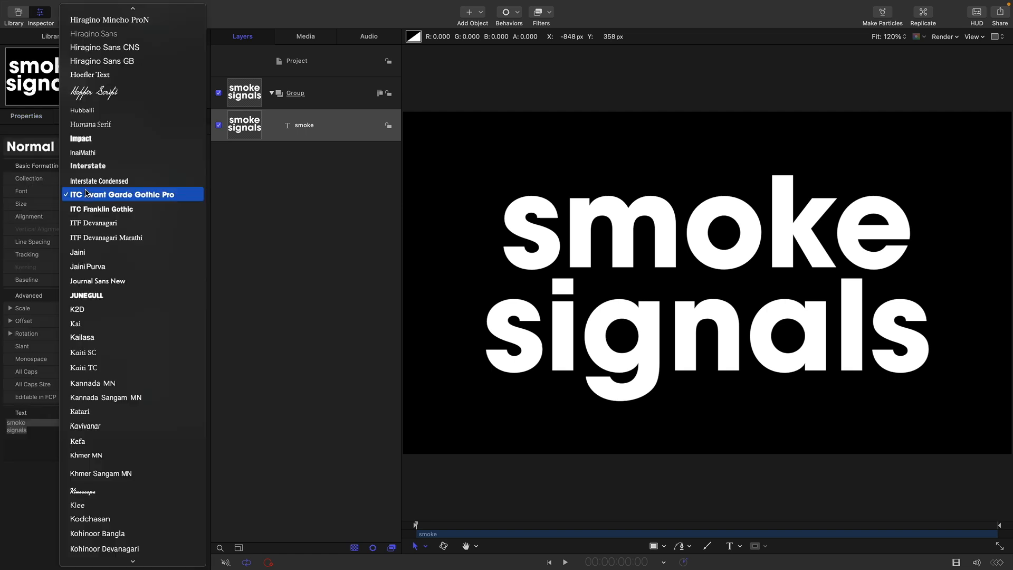
{"action": "left_click", "coordinate": [244, 216]}
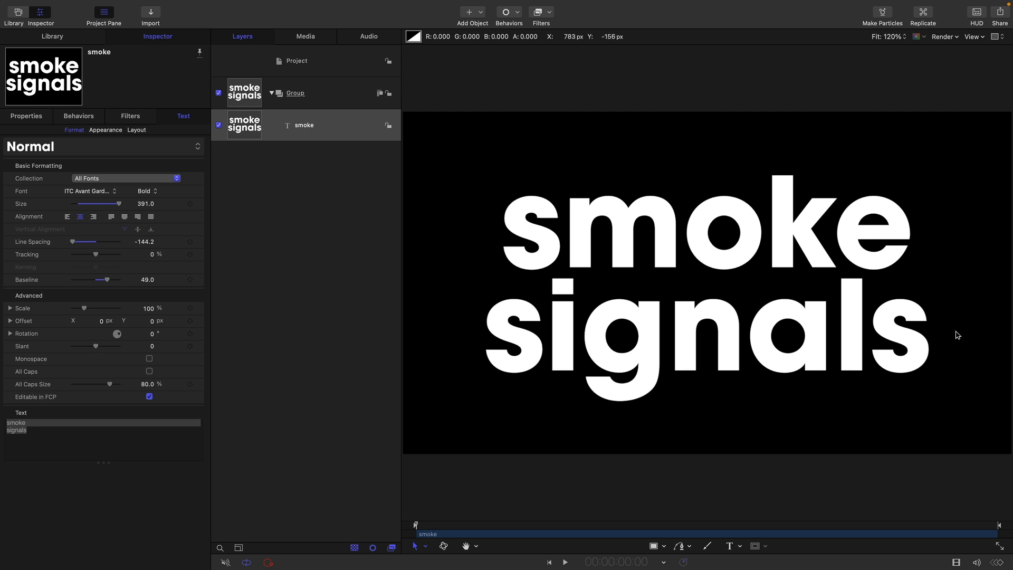
{"action": "left_click", "coordinate": [245, 90]}
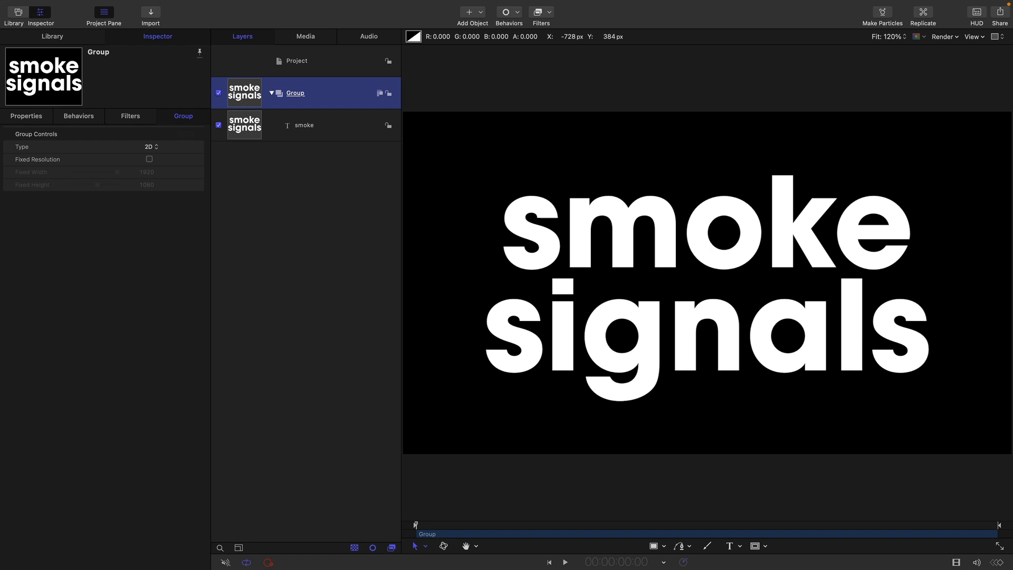
Clone the text Group and turn the clone into a particle emitter, previewing the white cloud
{"action": "right_click", "coordinate": [242, 86]}
{"action": "left_click", "coordinate": [282, 276]}
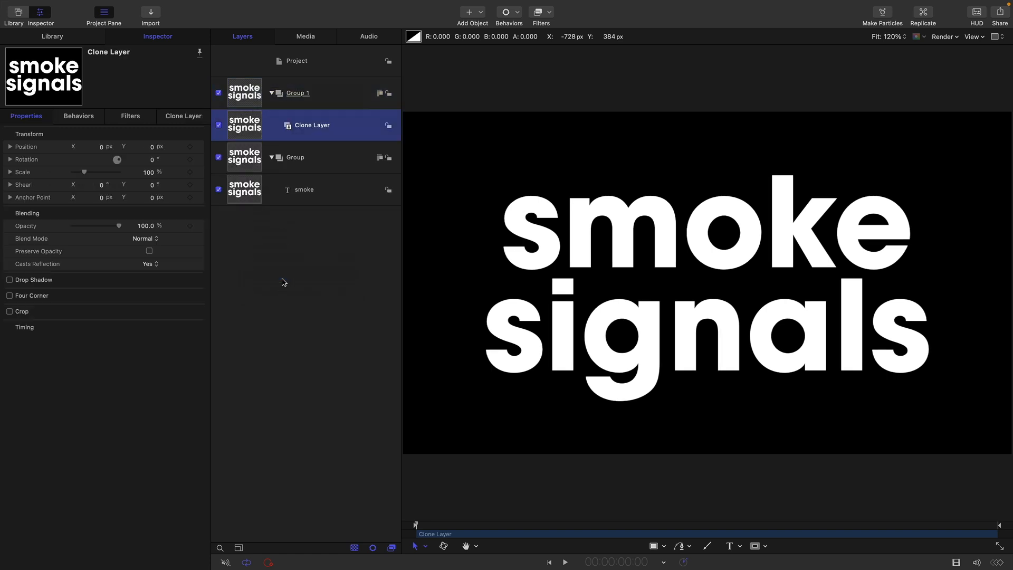
{"action": "mouse_move", "coordinate": [70, 5]}
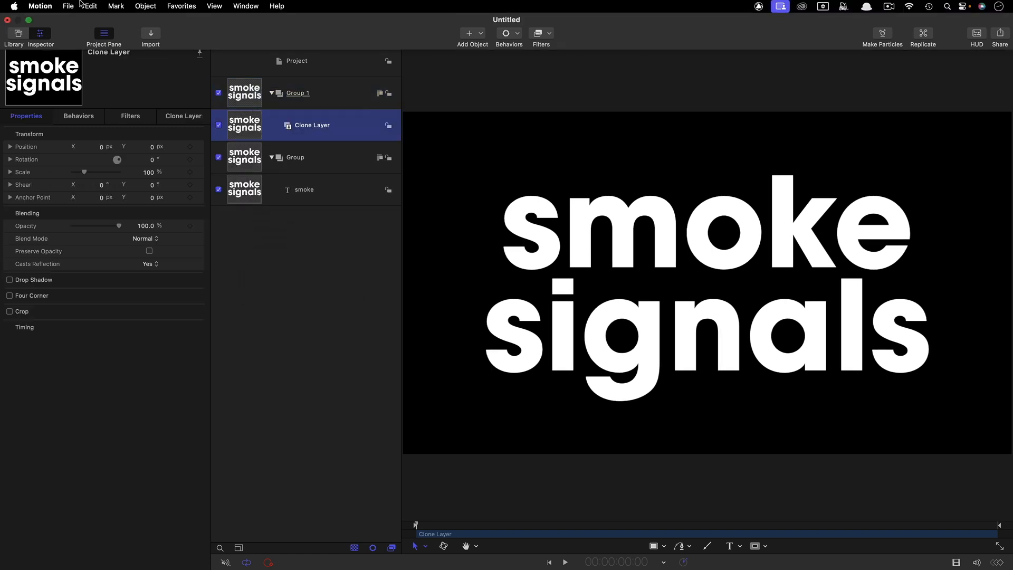
{"action": "left_click", "coordinate": [144, 5]}
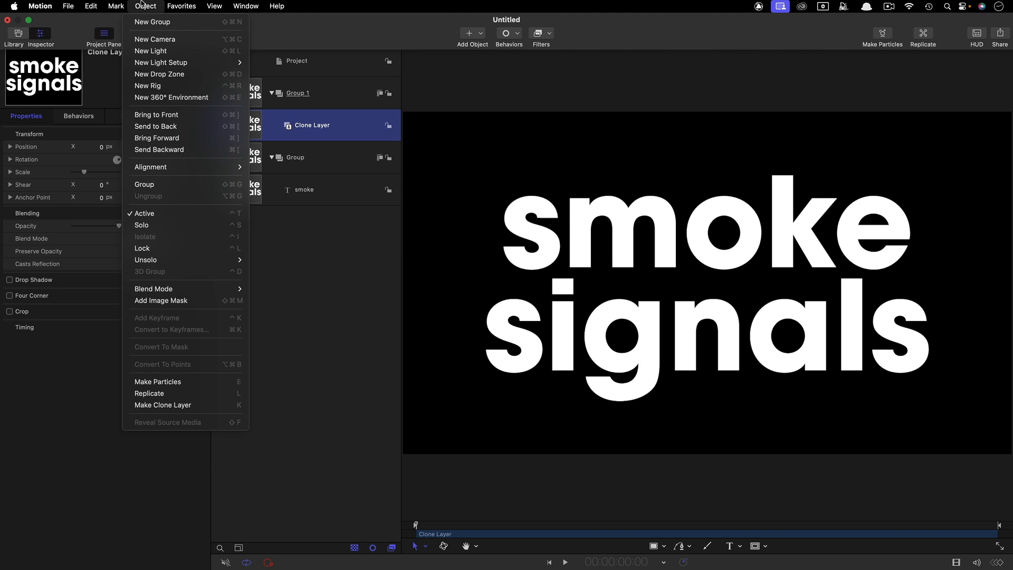
{"action": "left_click", "coordinate": [158, 381]}
{"action": "left_click_drag", "start_coordinate": [422, 525], "coordinate": [475, 529]}
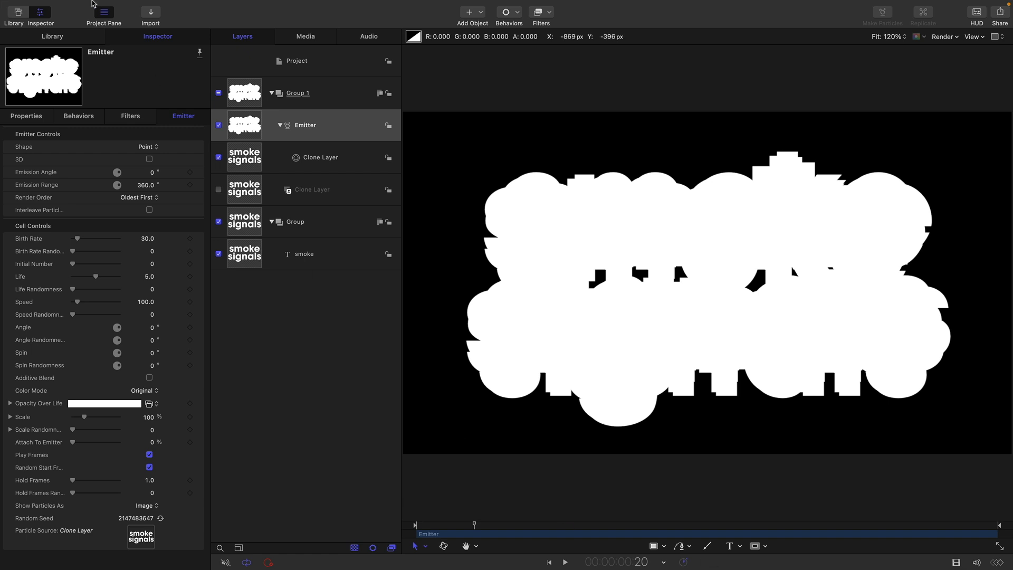
Mark the emitter's In point at frame 20 and hide the original text Group
{"action": "left_click", "coordinate": [117, 6]}
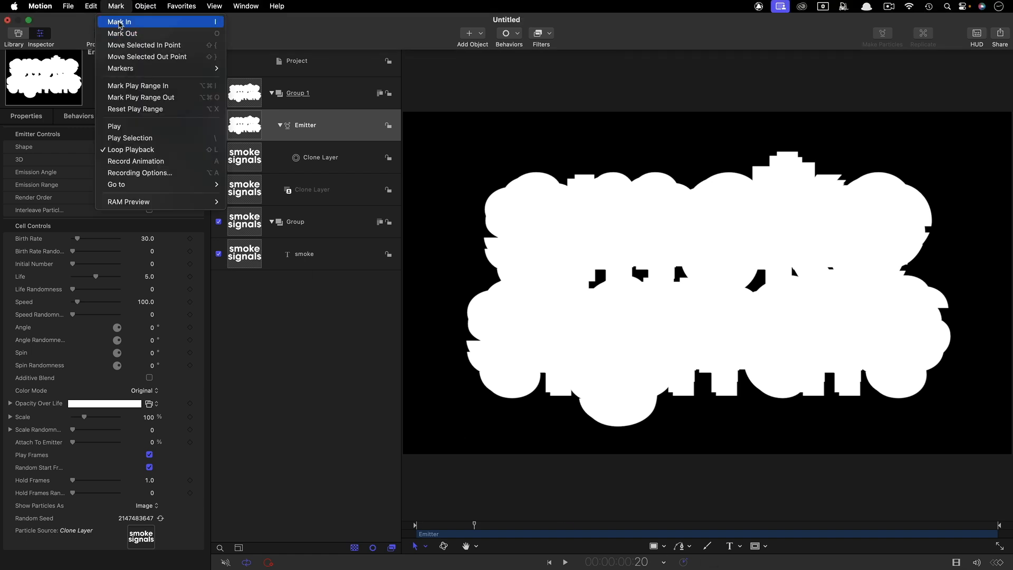
{"action": "left_click", "coordinate": [119, 22]}
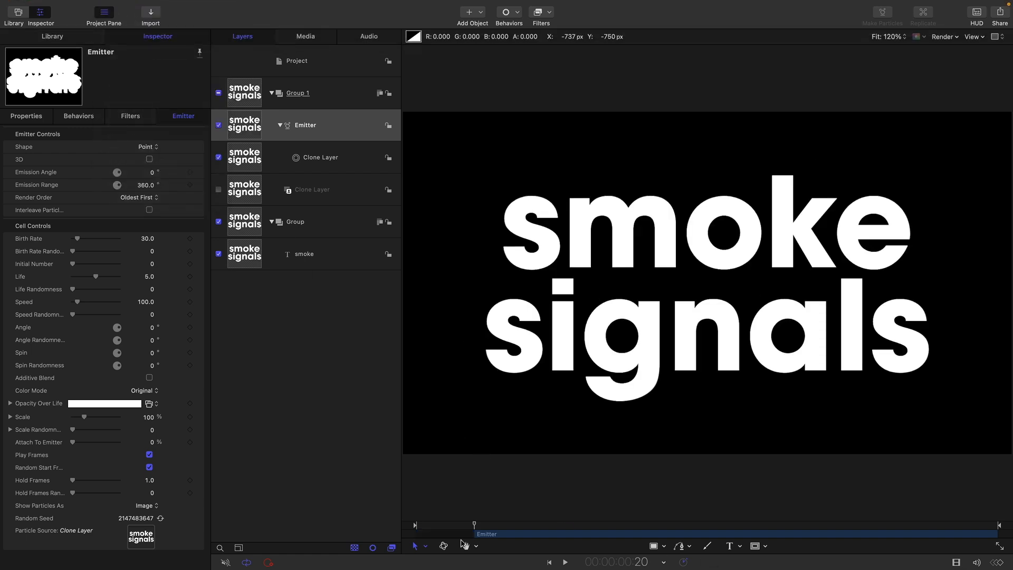
{"action": "mouse_move", "coordinate": [473, 525]}
{"action": "left_mouse_down"}
{"action": "mouse_move", "coordinate": [591, 541]}
{"action": "mouse_move", "coordinate": [478, 537]}
{"action": "left_mouse_up"}
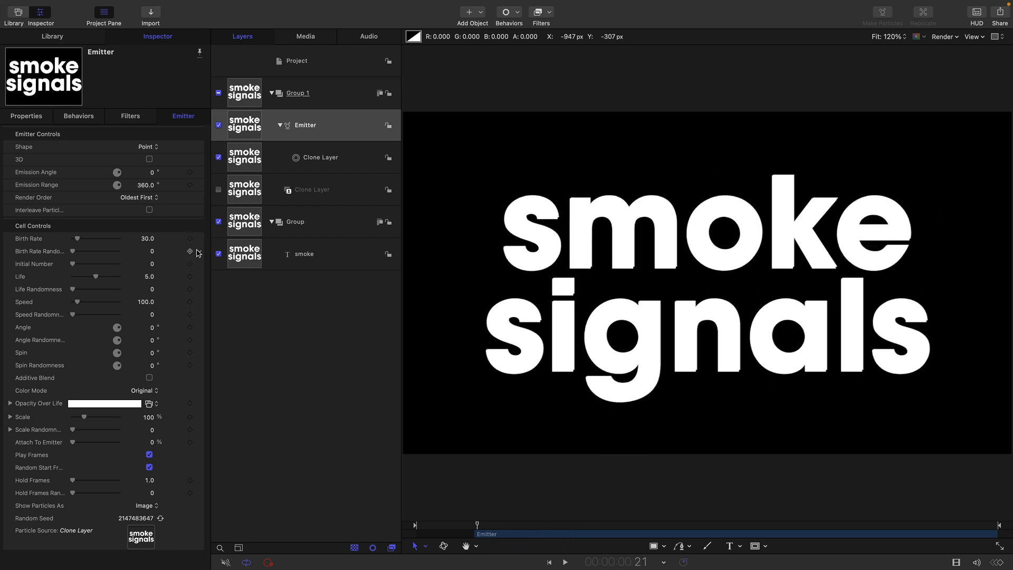
{"action": "left_click", "coordinate": [218, 222]}
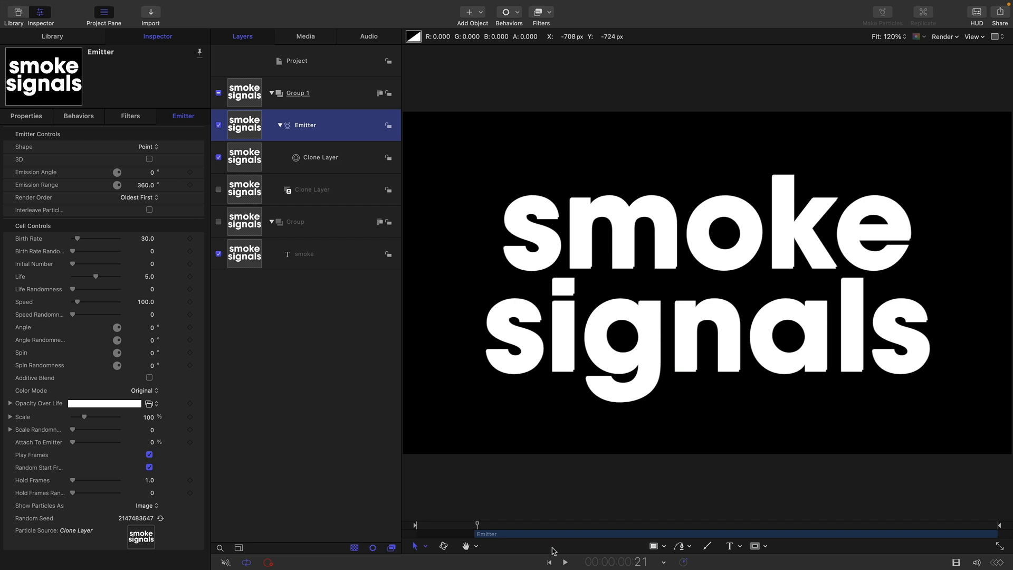
{"action": "left_click_drag", "start_coordinate": [468, 526], "coordinate": [490, 526]}
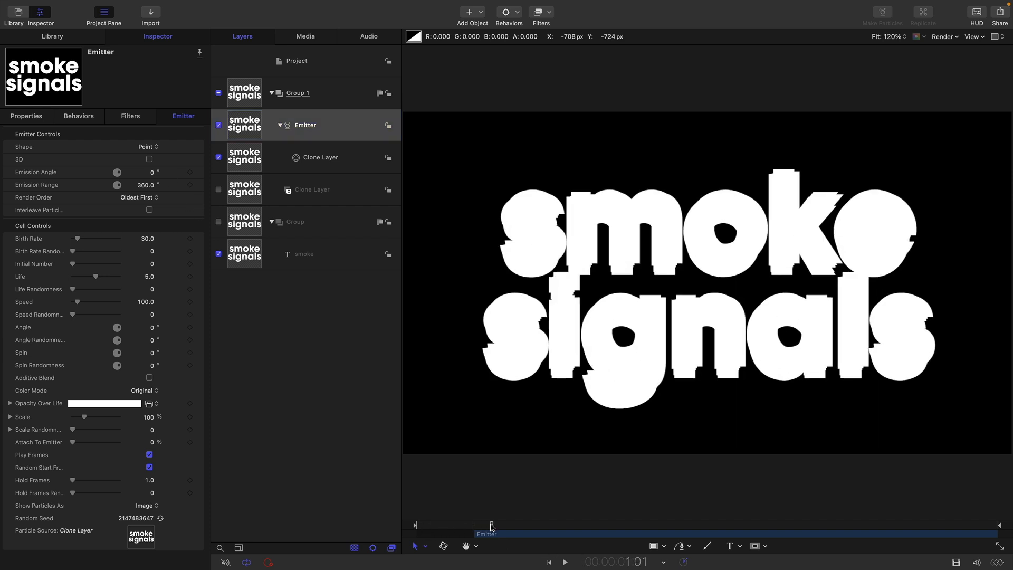
Keyframe the emitter's Birth Rate at 0 on frame 19 and 30 on frame 20
{"action": "left_click", "coordinate": [616, 561]}
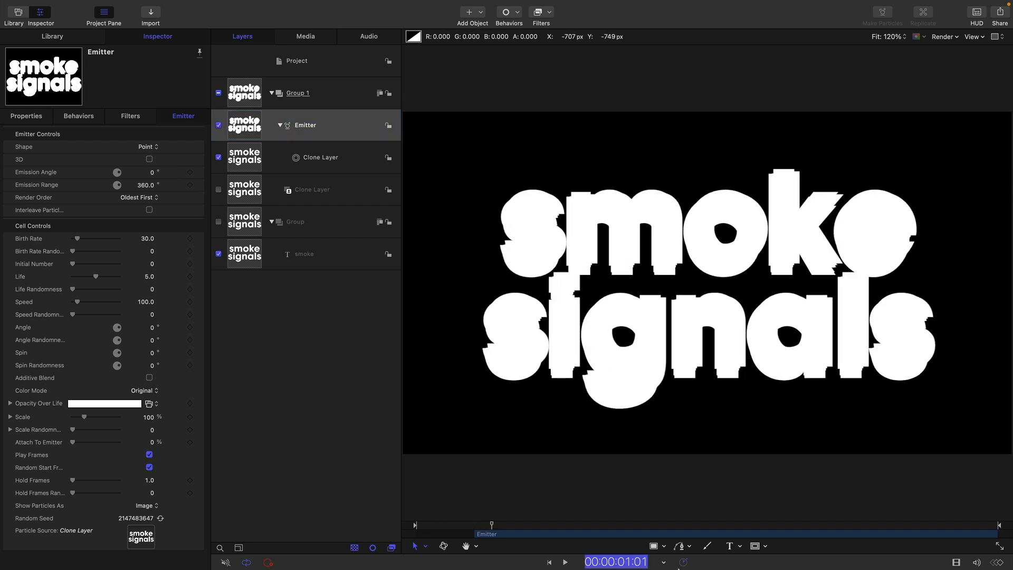
{"action": "type", "text": "20"}
{"action": "key", "text": "Return"}
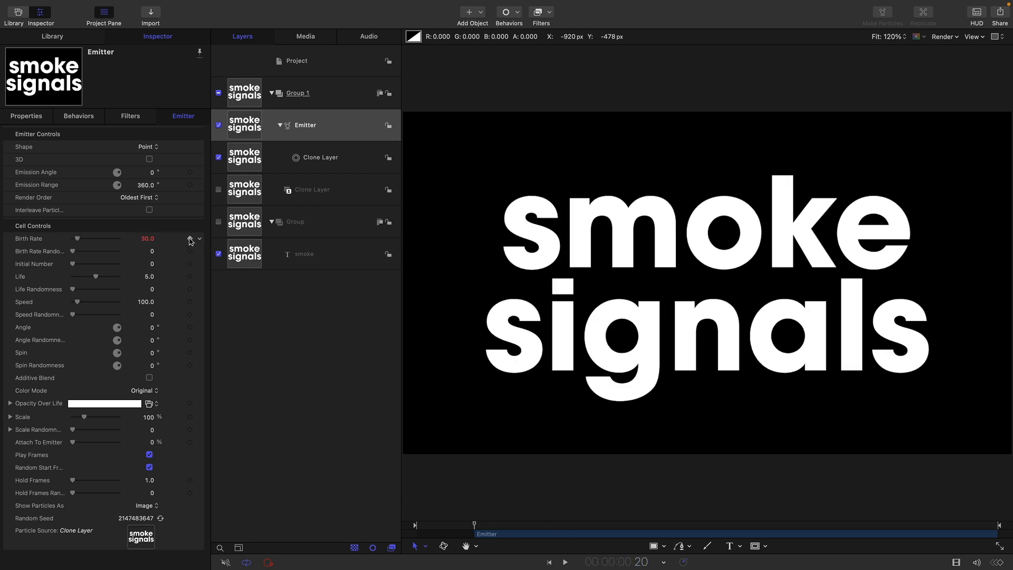
{"action": "left_click", "coordinate": [316, 326]}
{"action": "key", "text": "Left"}
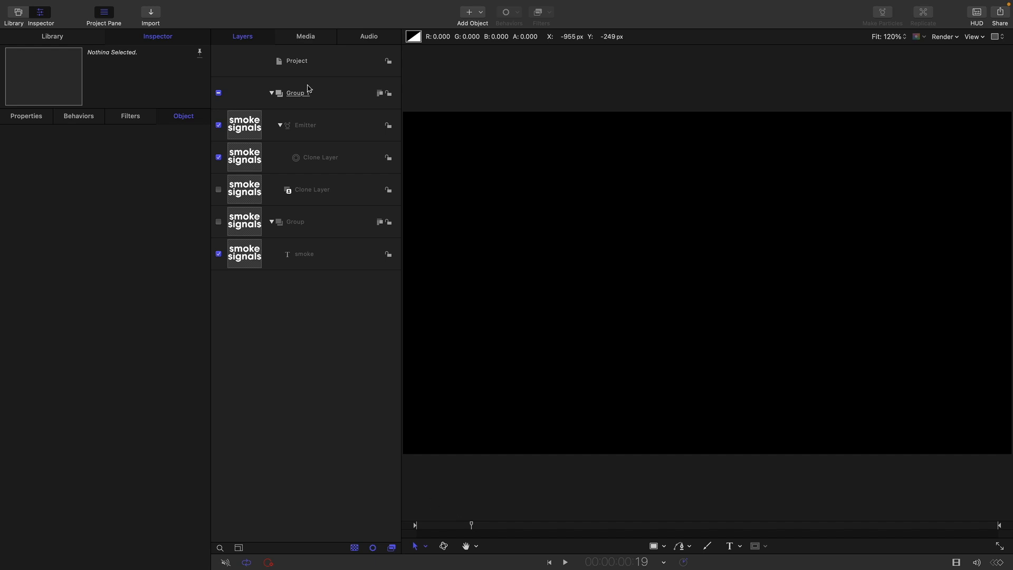
{"action": "left_click", "coordinate": [255, 125]}
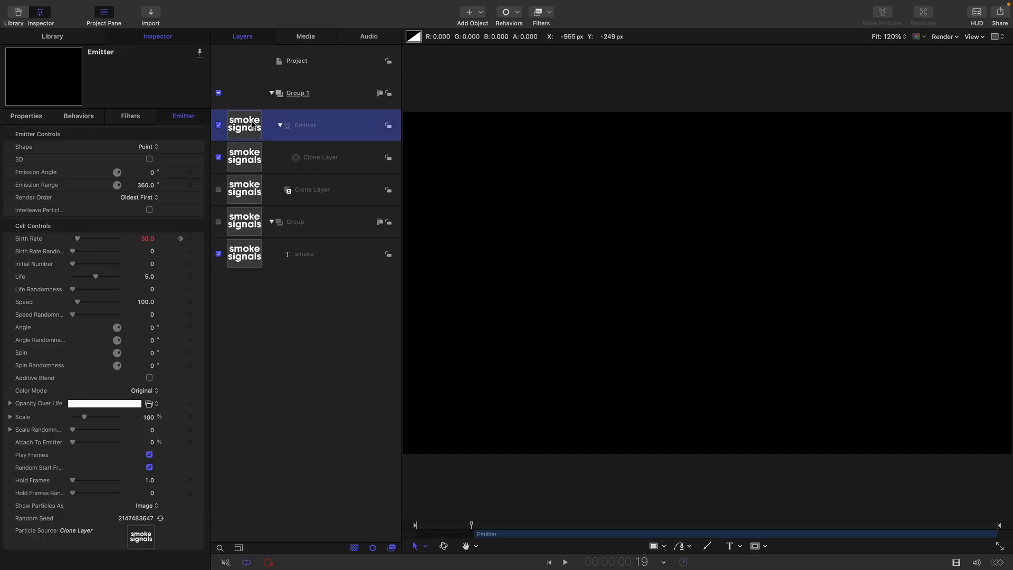
{"action": "left_click", "coordinate": [148, 238]}
{"action": "type", "text": "0"}
{"action": "key", "text": "Return"}
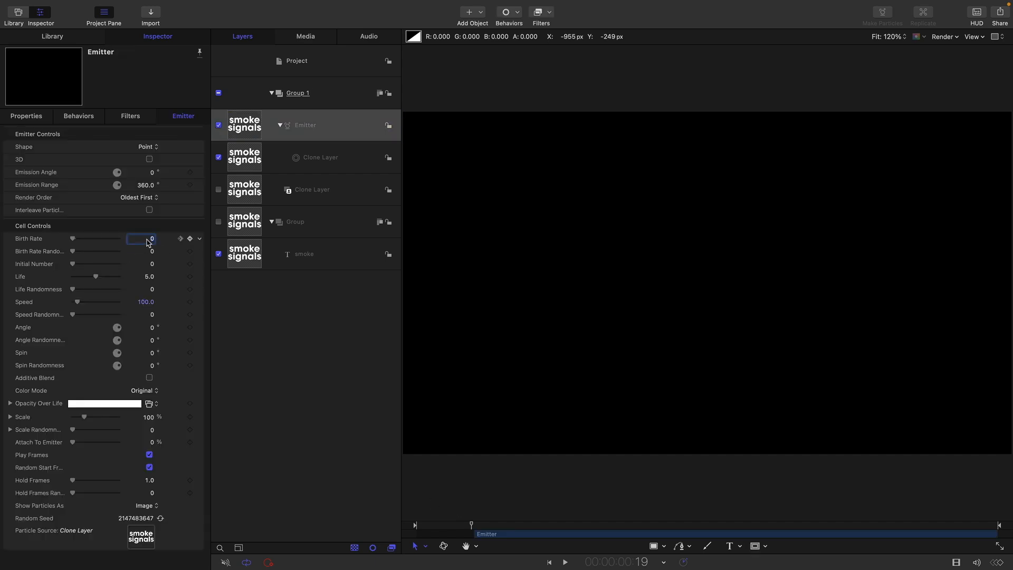
{"action": "key", "text": "Right"}
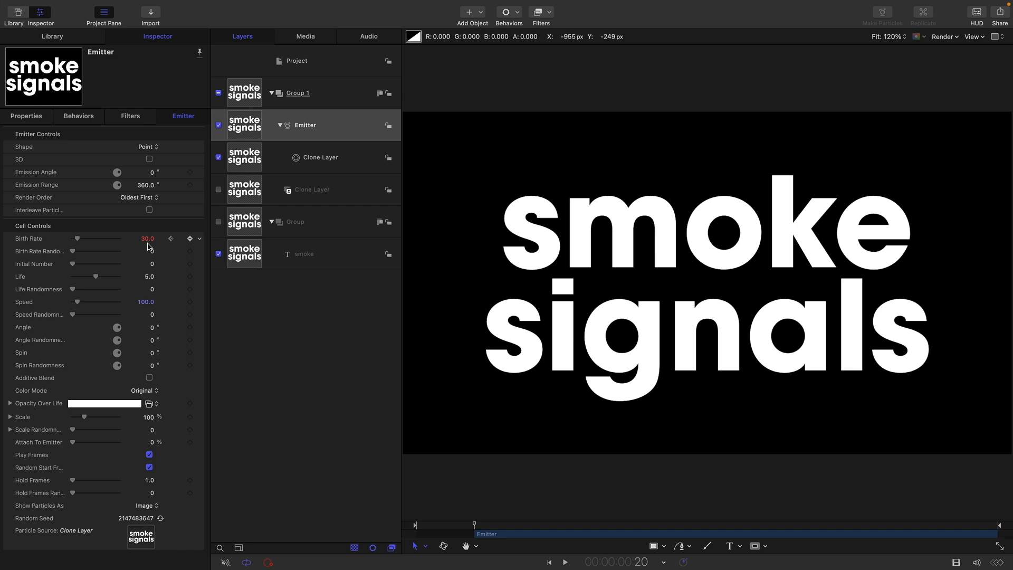
{"action": "left_click", "coordinate": [149, 240]}
{"action": "left_click", "coordinate": [435, 378]}
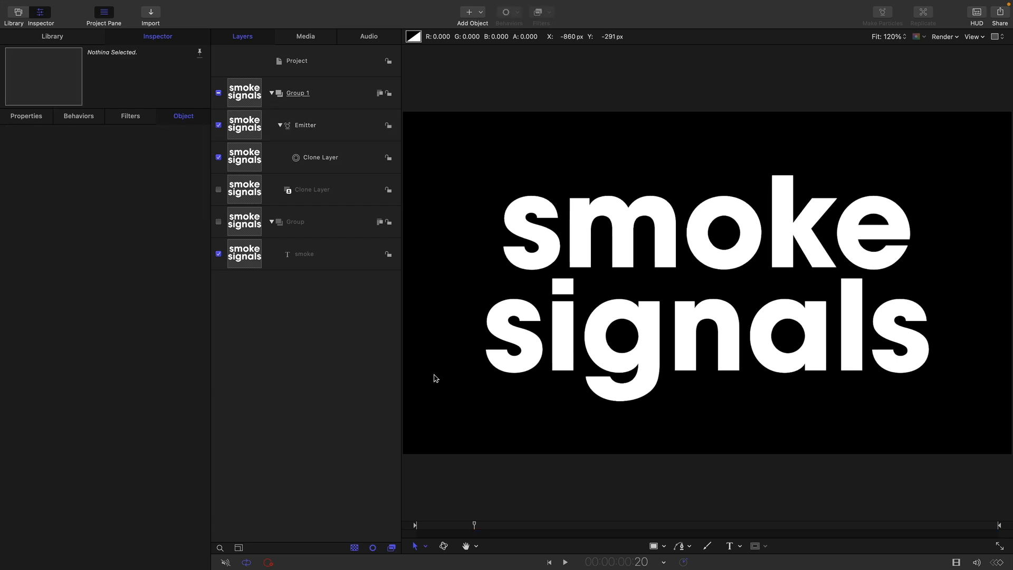
{"action": "key", "text": "Right"}
Drop the emitter's Birth Rate to 0 at frame 21 and preview the single burst
{"action": "left_click", "coordinate": [251, 126]}
{"action": "left_click_drag", "start_coordinate": [89, 240], "coordinate": [2, 237]}
{"action": "left_click_drag", "start_coordinate": [477, 527], "coordinate": [678, 531]}
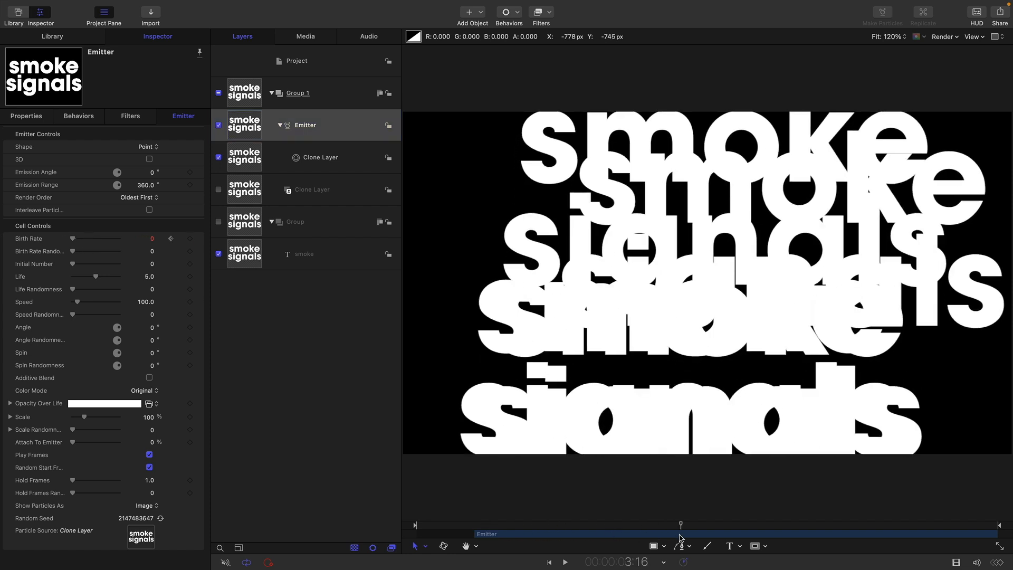
Set particle Life 8, Life Randomness 3, Speed 150 and Speed Randomness 150
{"action": "left_click", "coordinate": [150, 277]}
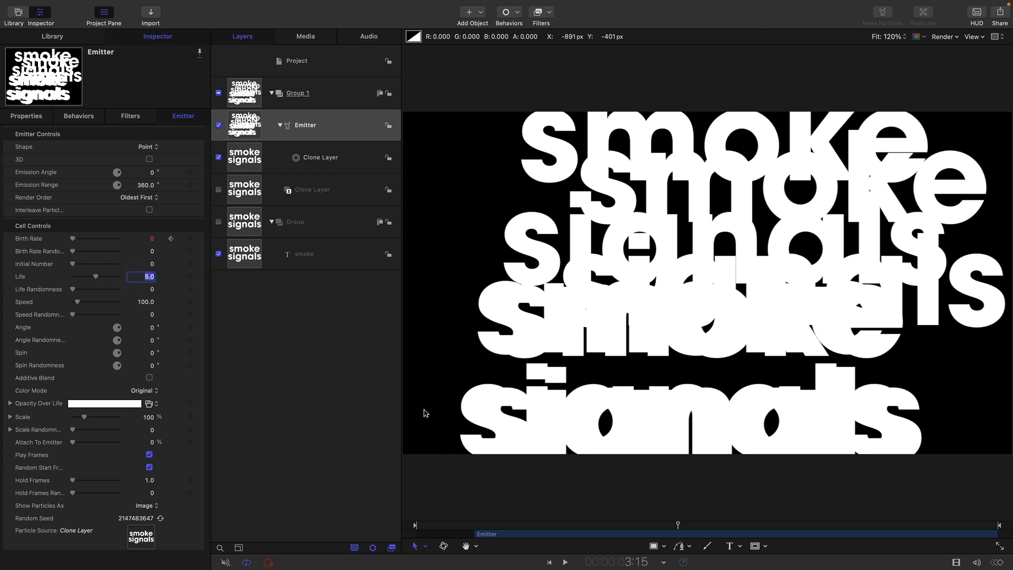
{"action": "type", "text": "8"}
{"action": "key", "text": "Tab"}
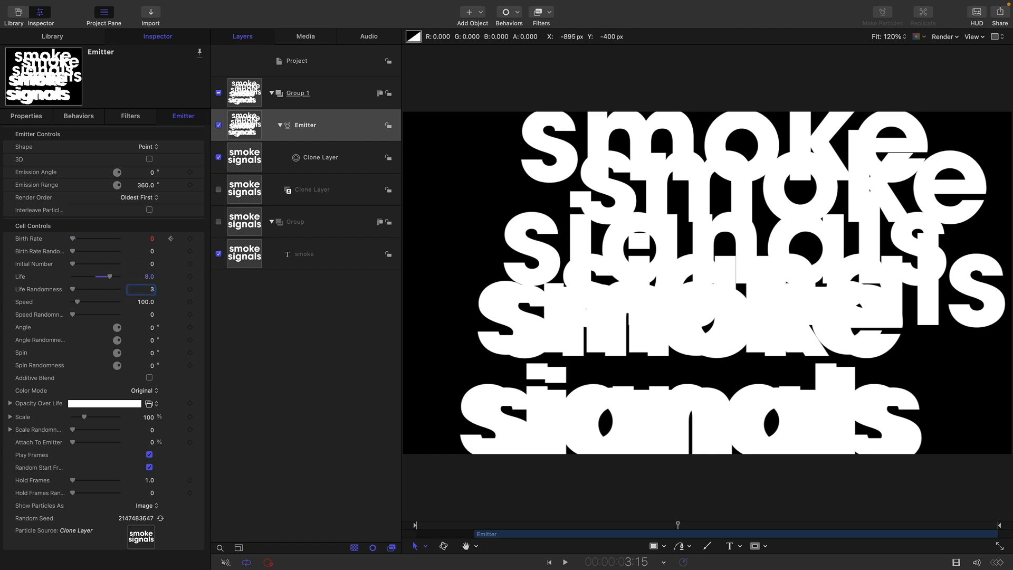
{"action": "type", "text": "3.0"}
{"action": "key", "text": "Tab"}
{"action": "type", "text": "150"}
{"action": "key", "text": "Tab"}
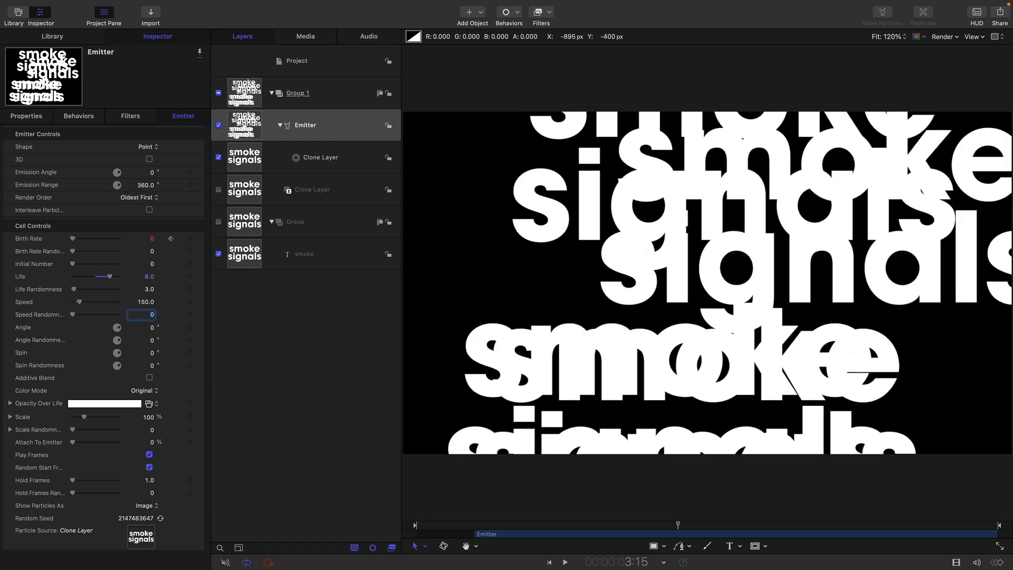
{"action": "type", "text": "150"}
{"action": "key", "text": "Return"}
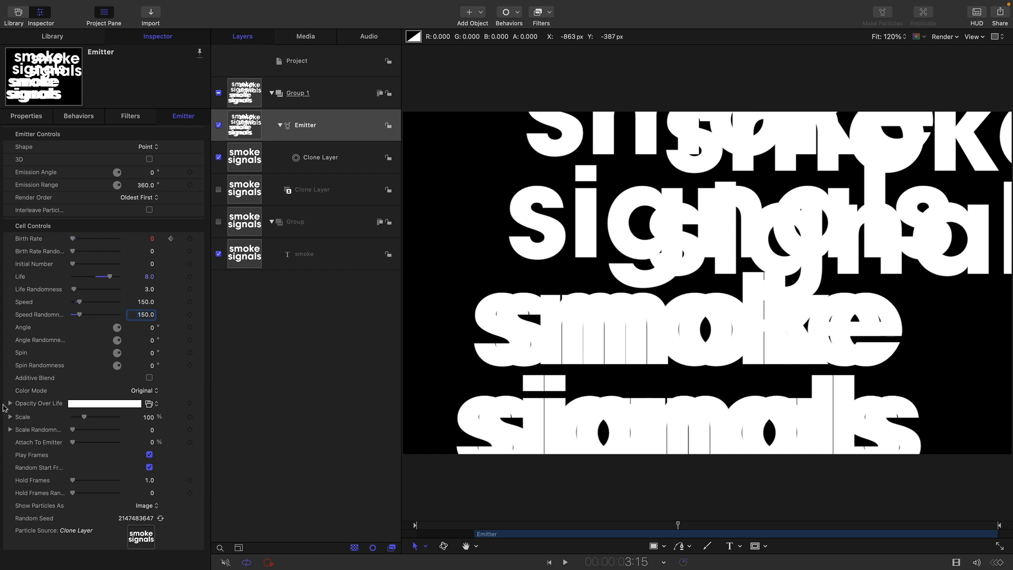
Switch particles to Colorize mode and set the colour brightness to 50% grey
{"action": "left_click", "coordinate": [145, 391]}
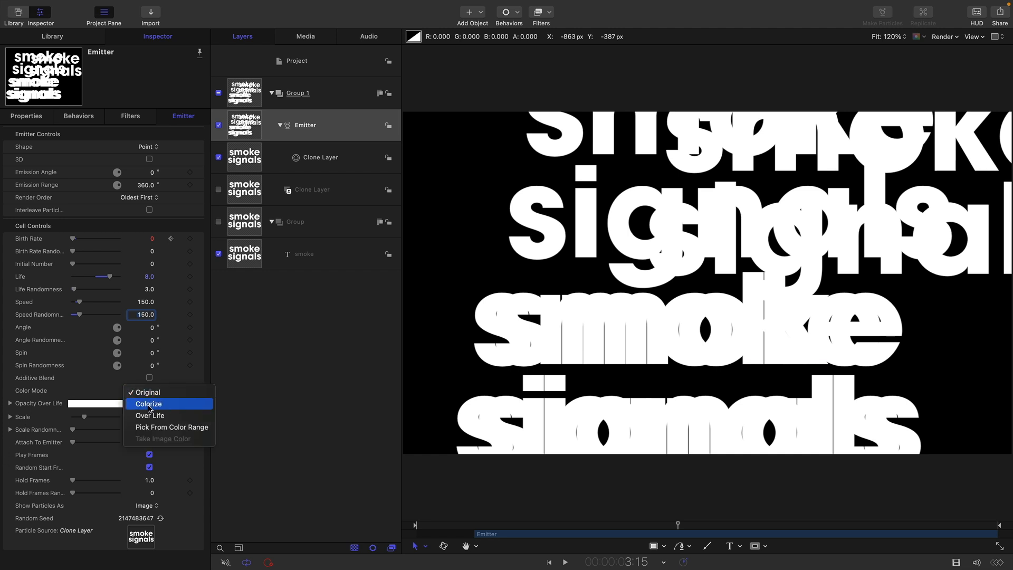
{"action": "left_click", "coordinate": [149, 405]}
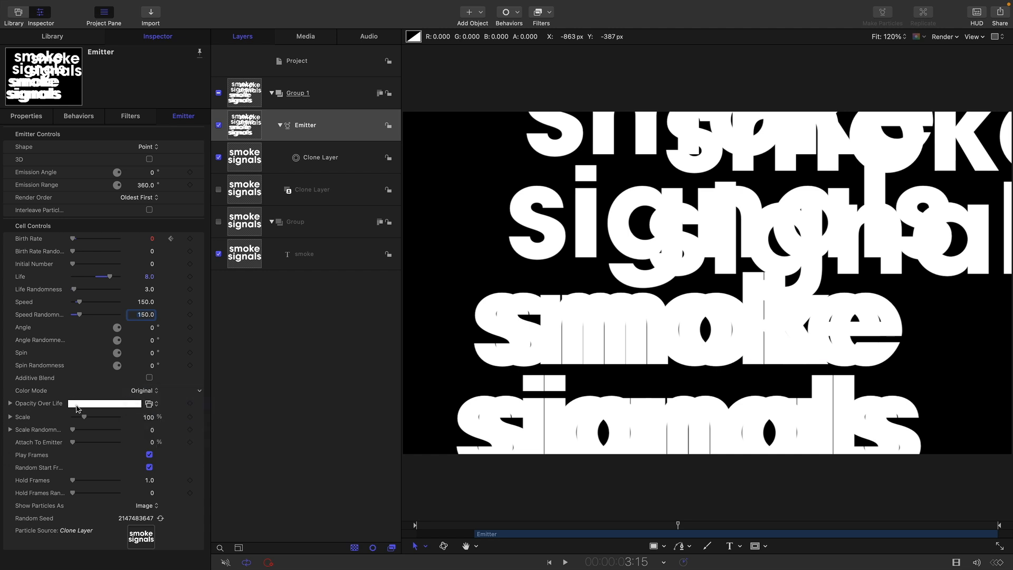
{"action": "left_click", "coordinate": [147, 407]}
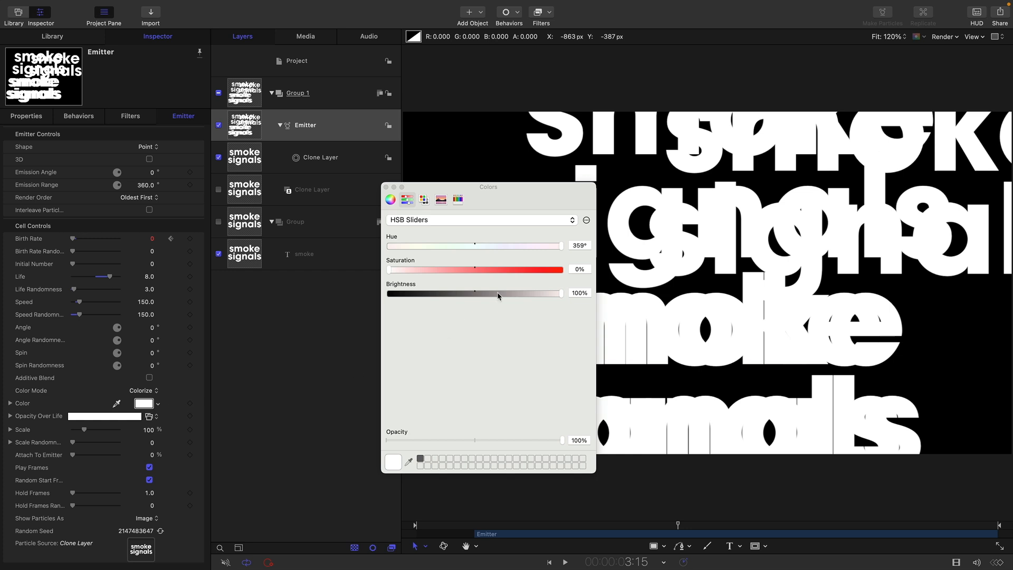
{"action": "left_click", "coordinate": [580, 293]}
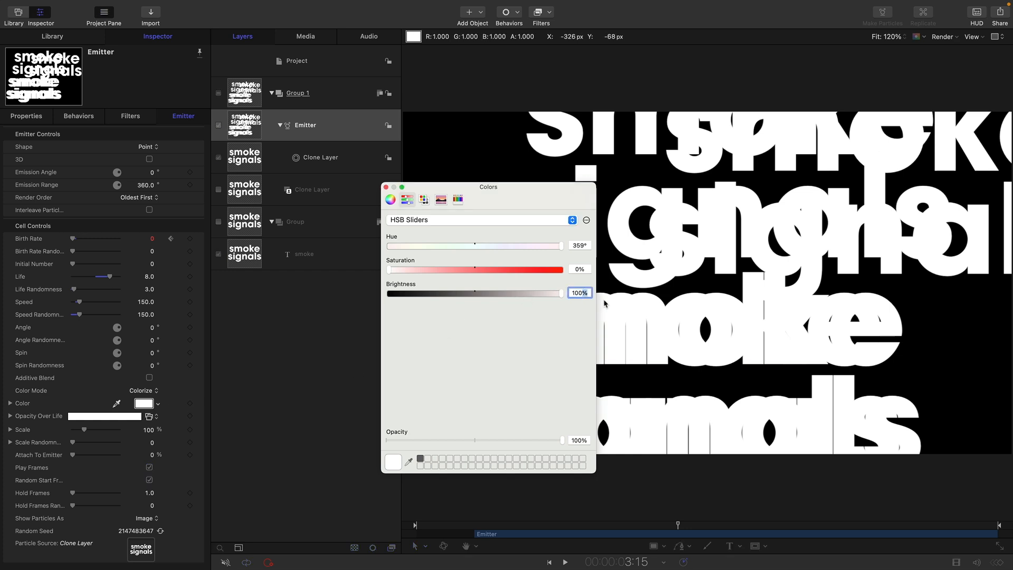
{"action": "type", "text": "50"}
{"action": "key", "text": "Return"}
{"action": "left_click", "coordinate": [386, 186]}
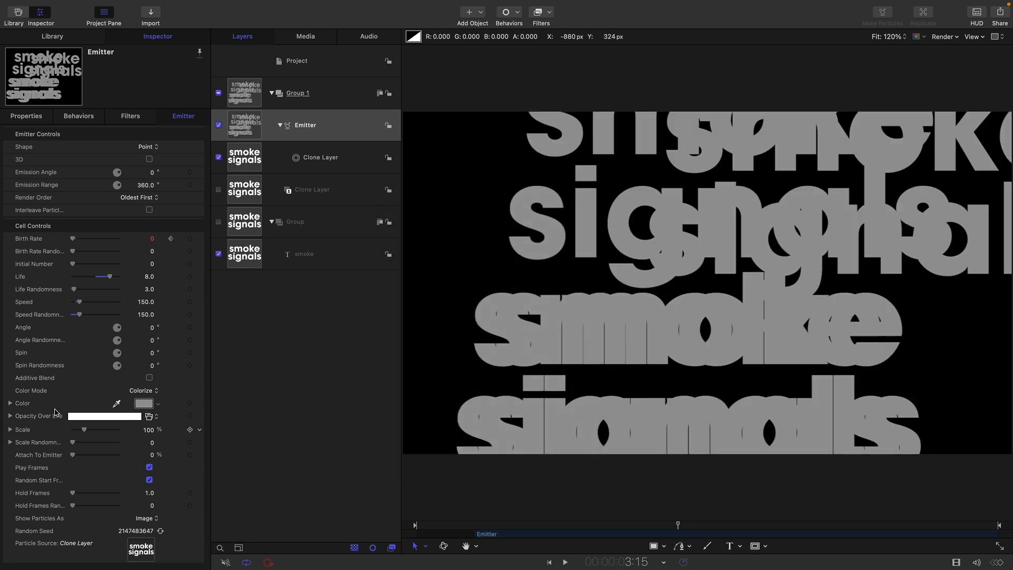
Add Opacity Over Life tags at 2% and 100%, both at 0% opacity
{"action": "left_click", "coordinate": [11, 416]}
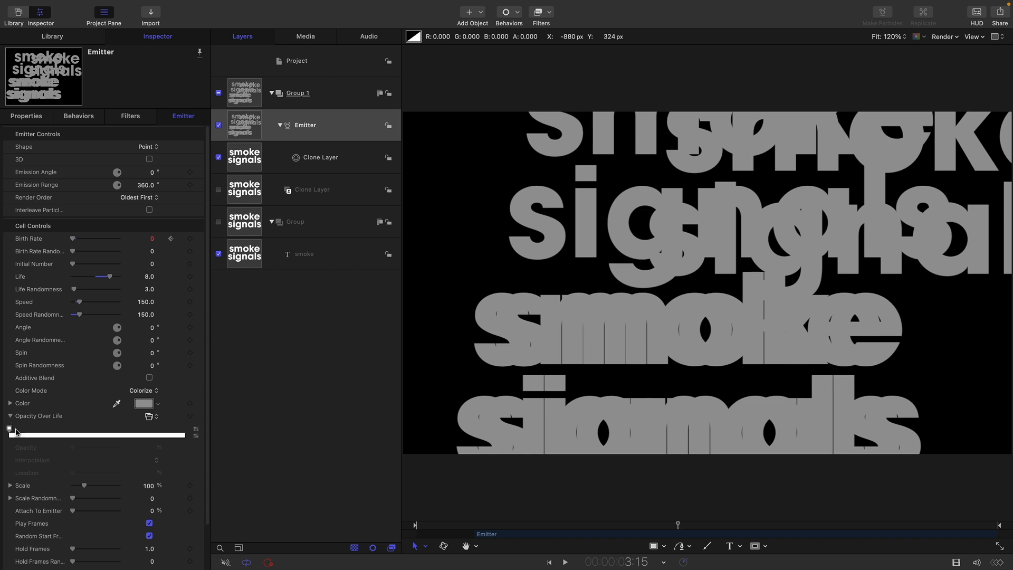
{"action": "left_click", "coordinate": [18, 435]}
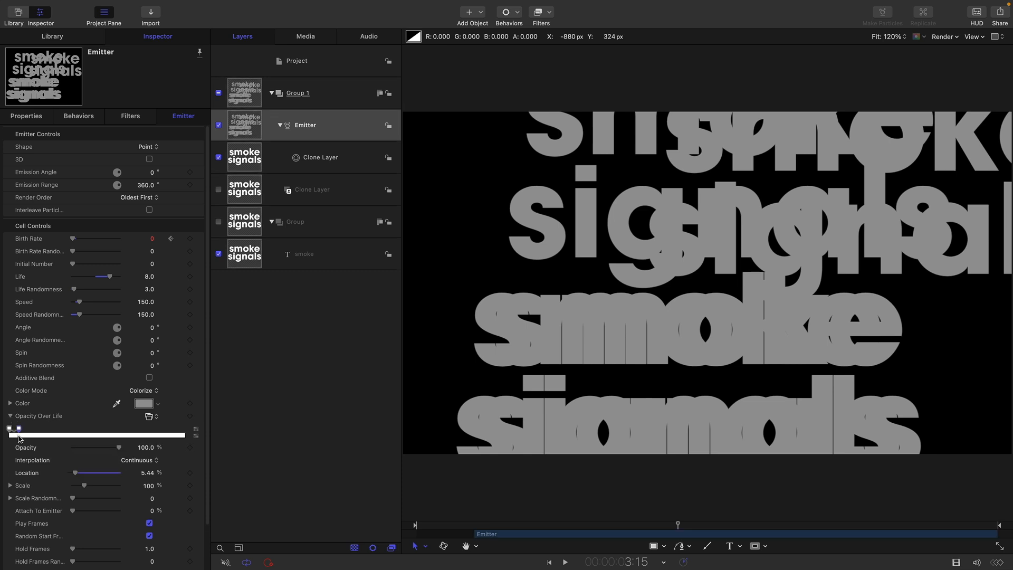
{"action": "double_click", "coordinate": [147, 473]}
{"action": "type", "text": "2"}
{"action": "key", "text": "Return"}
{"action": "left_click_drag", "start_coordinate": [119, 448], "coordinate": [19, 447]}
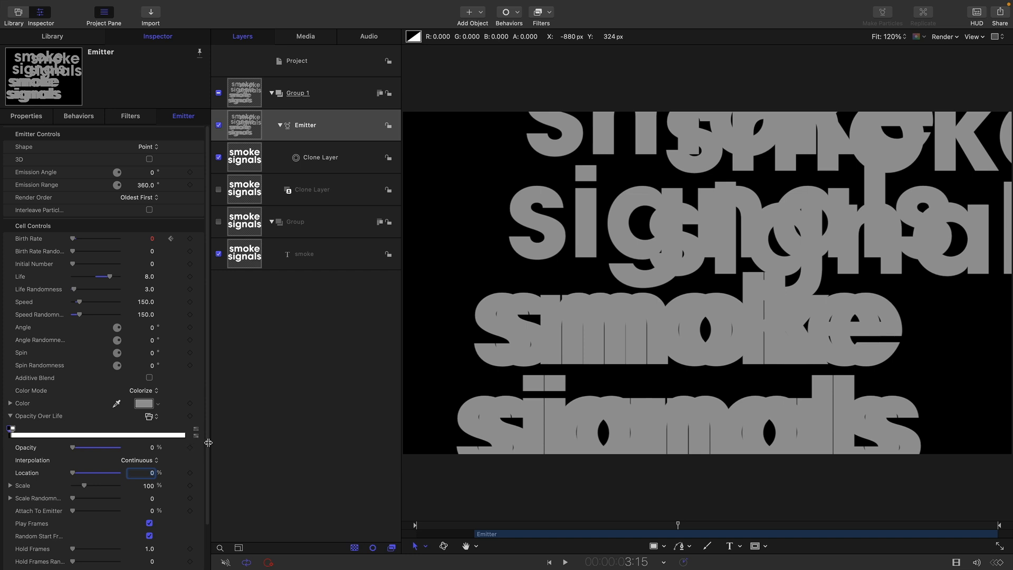
{"action": "left_click", "coordinate": [177, 436]}
{"action": "left_click_drag", "start_coordinate": [179, 429], "coordinate": [188, 431]}
{"action": "left_click_drag", "start_coordinate": [117, 447], "coordinate": [2, 452]}
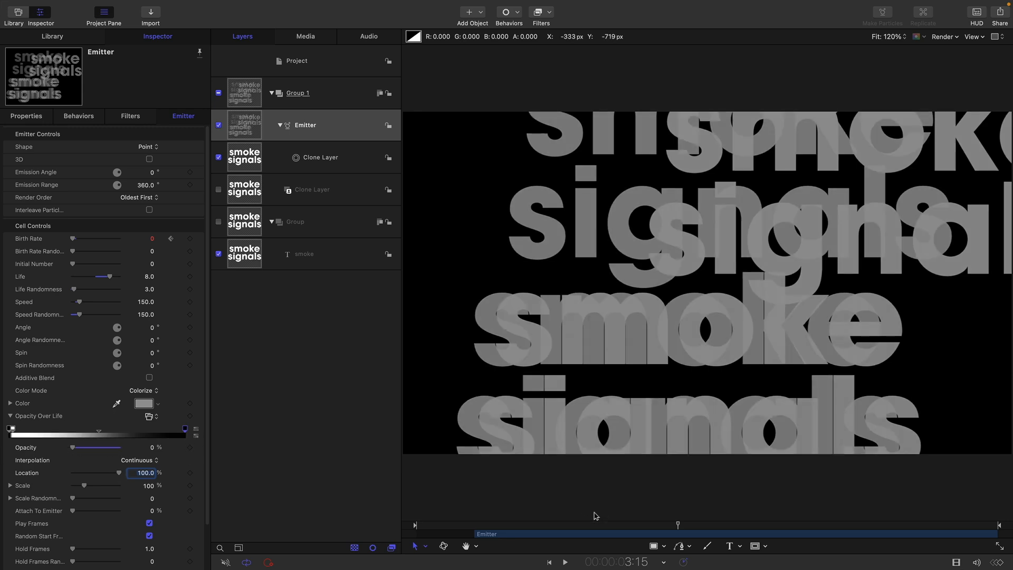
{"action": "left_click_drag", "start_coordinate": [462, 528], "coordinate": [788, 536]}
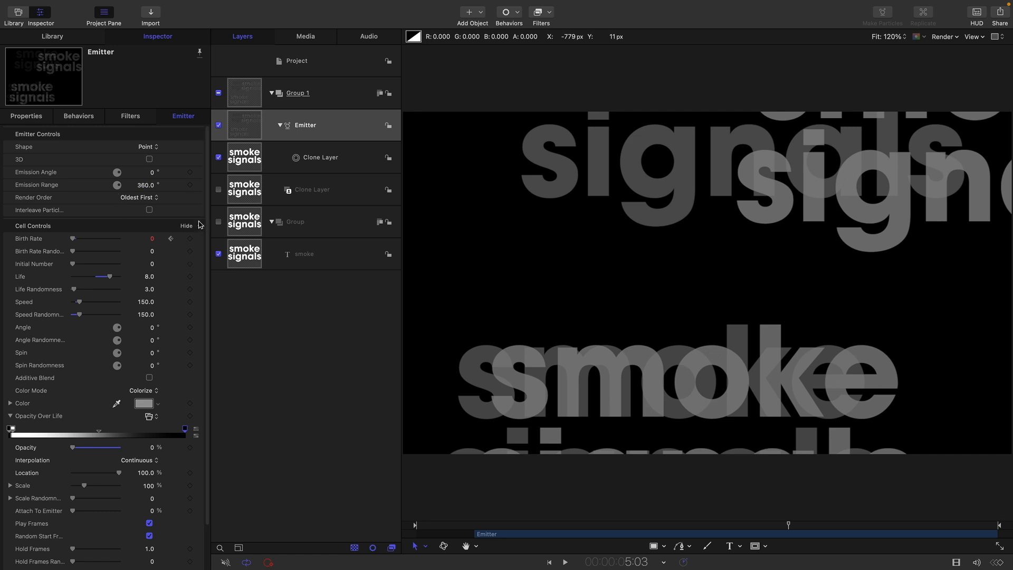
Set Emission Angle to 90° and Emission Range to 120°, previewing the rising particles
{"action": "left_click", "coordinate": [152, 173]}
{"action": "type", "text": "90"}
{"action": "key", "text": "Return"}
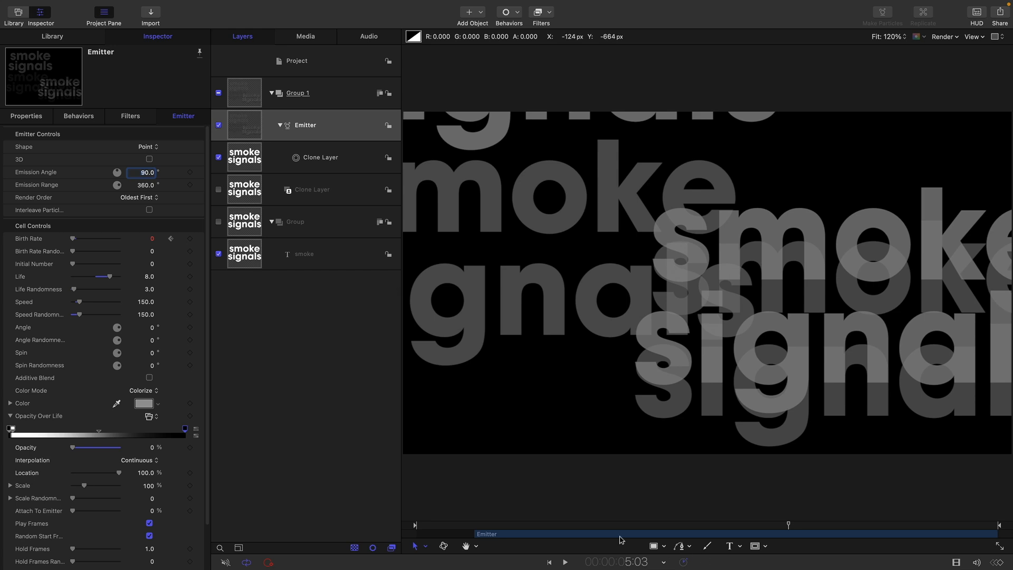
{"action": "left_click_drag", "start_coordinate": [464, 525], "coordinate": [624, 525]}
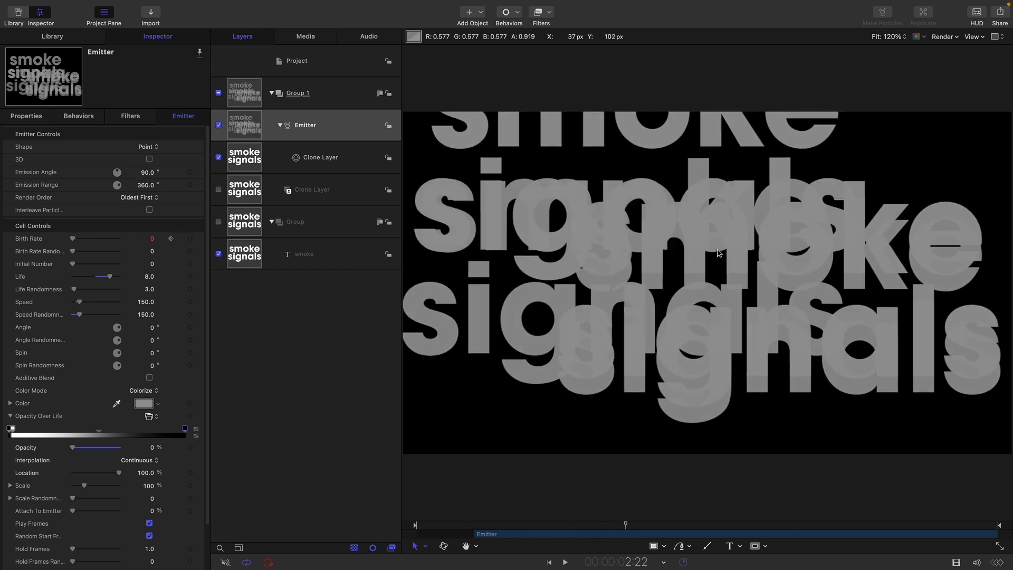
{"action": "left_click", "coordinate": [143, 185]}
{"action": "type", "text": "12"}
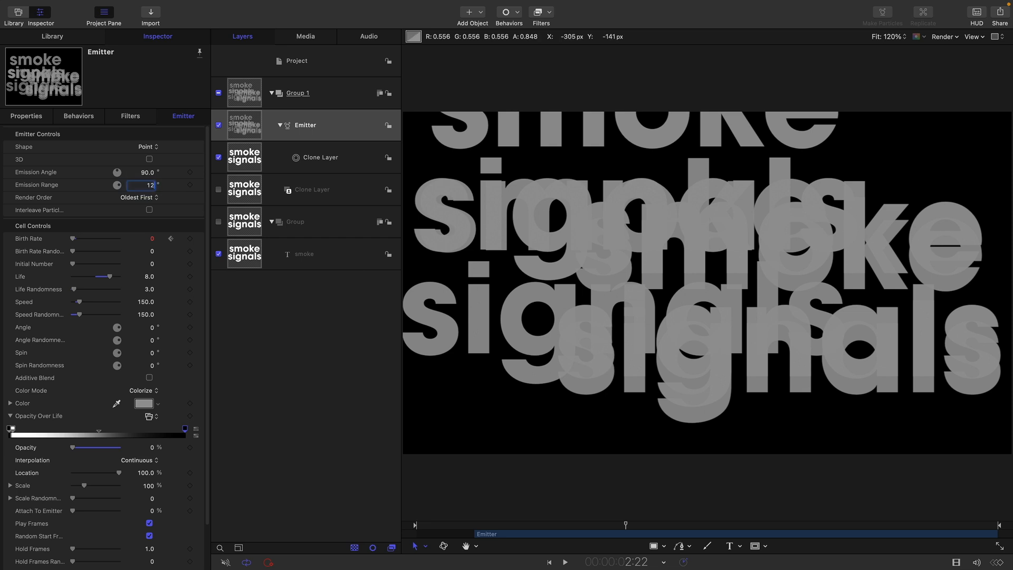
{"action": "type", "text": "0"}
{"action": "key", "text": "Return"}
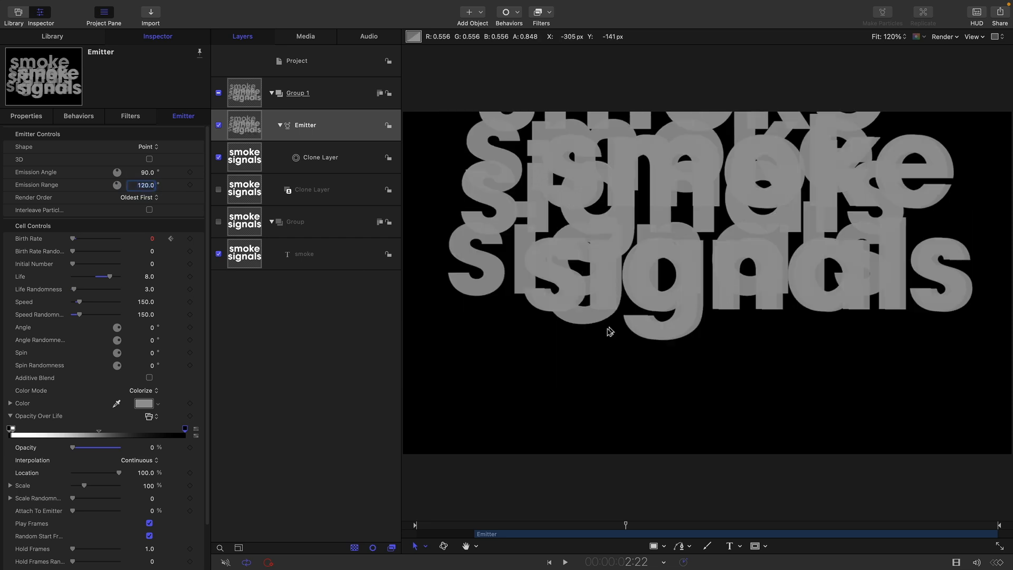
{"action": "left_click", "coordinate": [464, 525]}
{"action": "left_click_drag", "start_coordinate": [467, 528], "coordinate": [543, 525]}
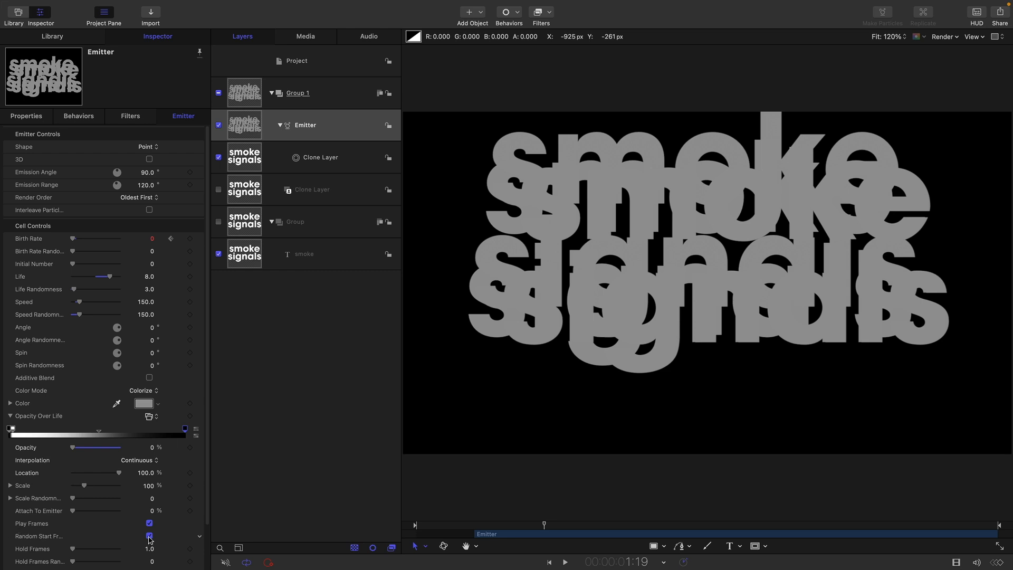
Turn off Random Start Frames, set Source Start Frame to 10, then browse filters for the text Group
{"action": "left_click", "coordinate": [149, 537]}
{"action": "scroll", "coordinate": [207, 546], "scroll_direction": "down", "scroll_amount": 3}
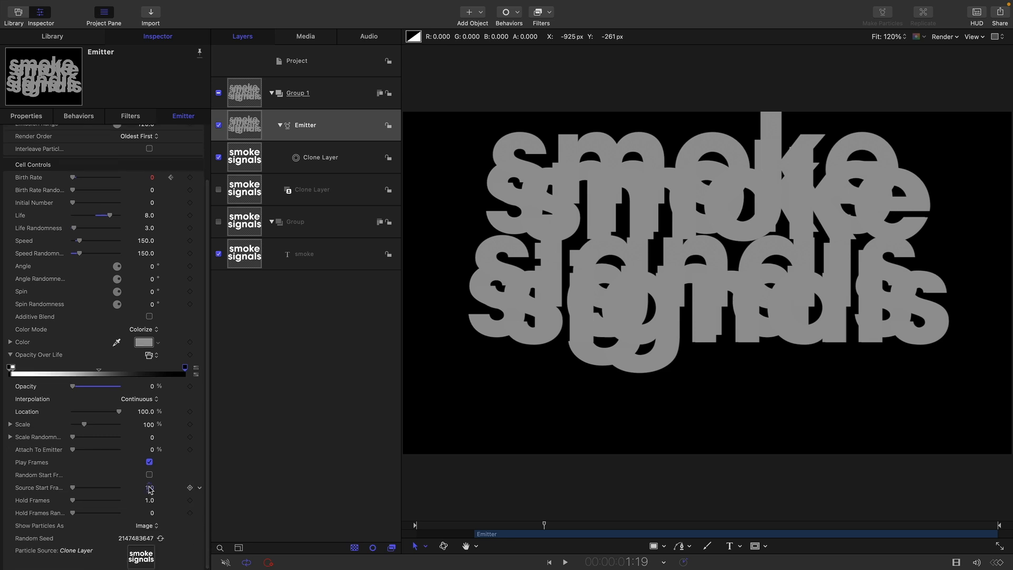
{"action": "left_click", "coordinate": [150, 488]}
{"action": "type", "text": "10"}
{"action": "key", "text": "Return"}
{"action": "left_click", "coordinate": [245, 223]}
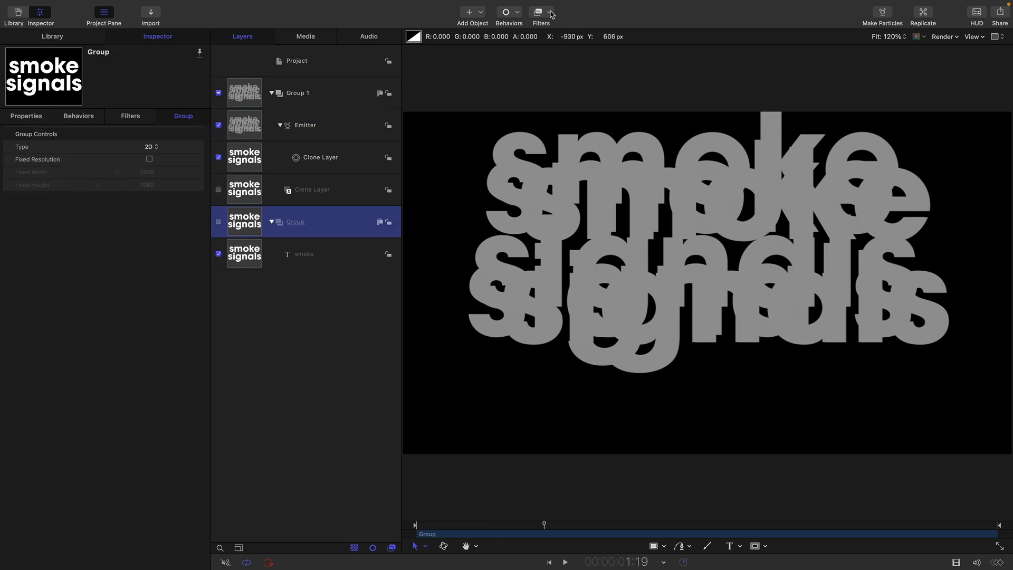
{"action": "left_click", "coordinate": [551, 14]}
Add a Gaussian Blur to the Group and keyframe Amount 0 at frame 20
{"action": "mouse_move", "coordinate": [590, 42]}
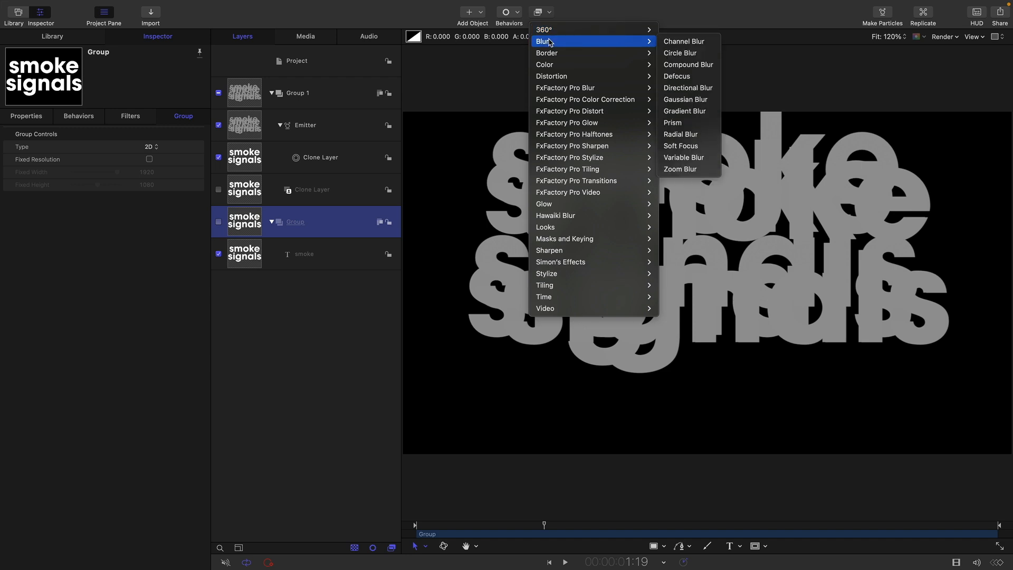
{"action": "left_click", "coordinate": [691, 103]}
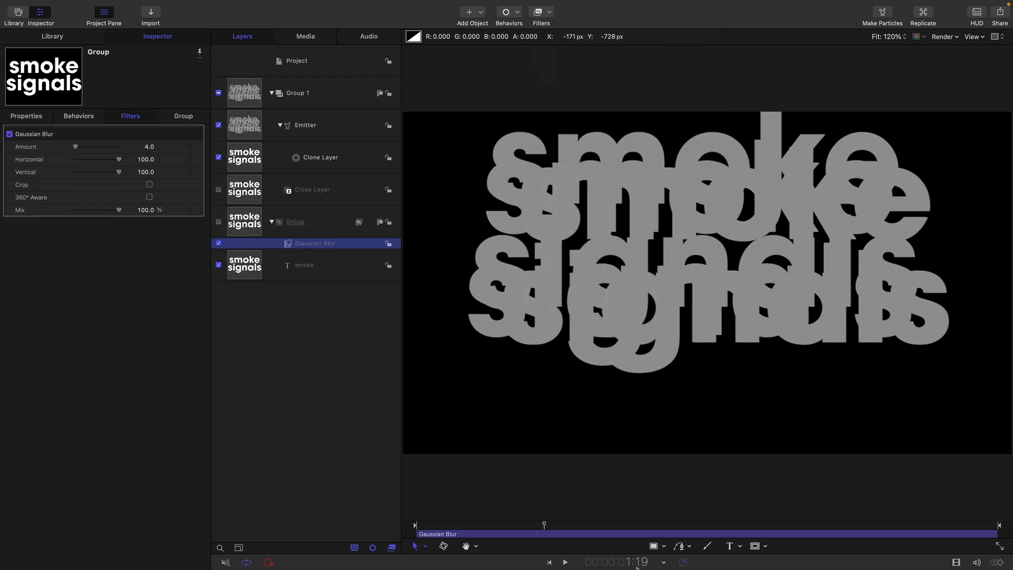
{"action": "left_click", "coordinate": [637, 564]}
{"action": "type", "text": "20"}
{"action": "key", "text": "Return"}
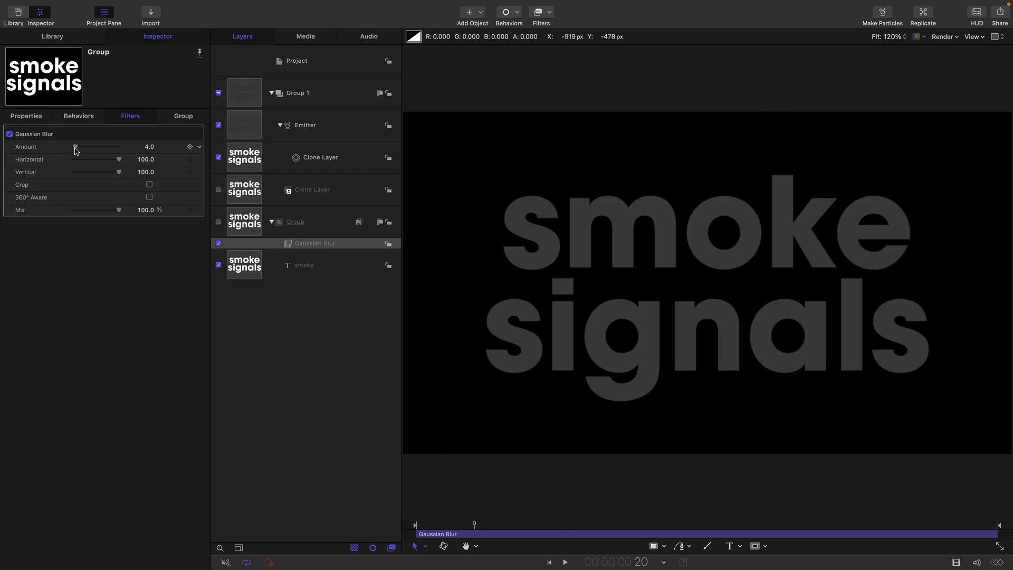
{"action": "left_click_drag", "start_coordinate": [75, 150], "coordinate": [9, 153]}
{"action": "left_click", "coordinate": [190, 147]}
Set the blur Amount to 128 at 1:05 and preview the ramp
{"action": "double_click", "coordinate": [616, 562]}
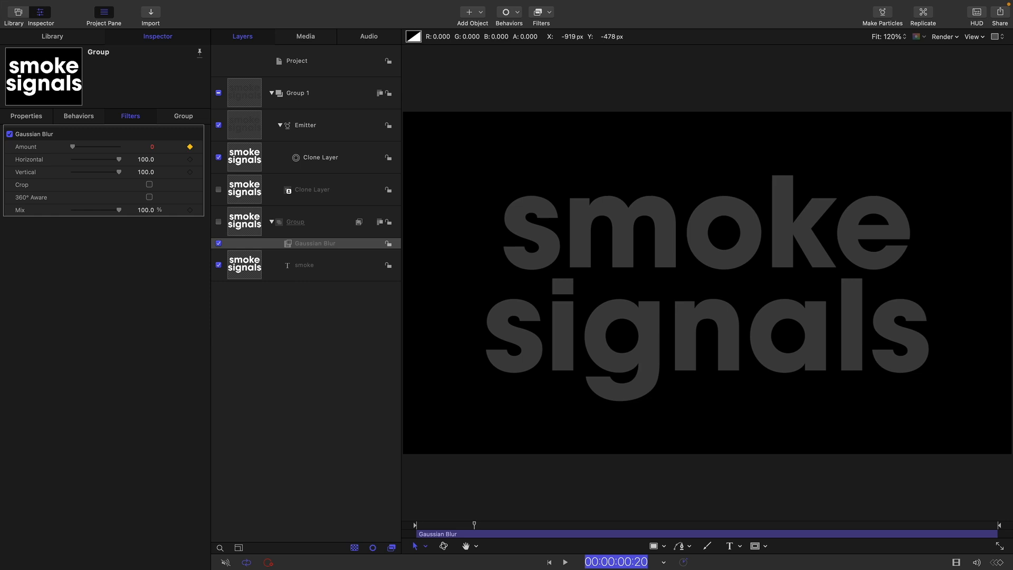
{"action": "type", "text": "105"}
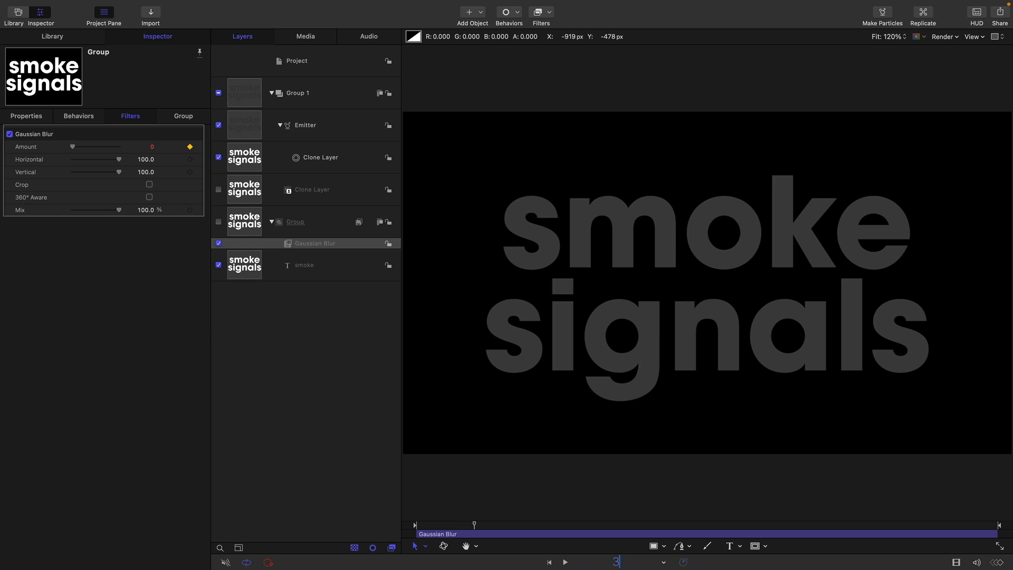
{"action": "key", "text": "Return"}
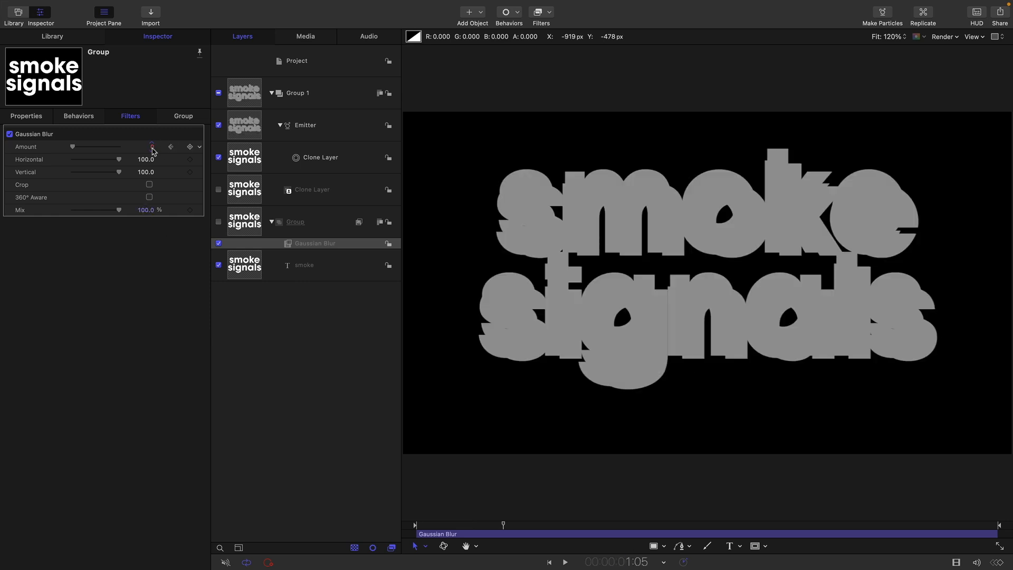
{"action": "left_click", "coordinate": [152, 148]}
{"action": "type", "text": "128"}
{"action": "key", "text": "Return"}
{"action": "mouse_move", "coordinate": [484, 526]}
{"action": "left_mouse_down"}
{"action": "mouse_move", "coordinate": [565, 534]}
{"action": "mouse_move", "coordinate": [463, 534]}
{"action": "mouse_move", "coordinate": [515, 541]}
{"action": "mouse_move", "coordinate": [480, 542]}
{"action": "left_mouse_up"}
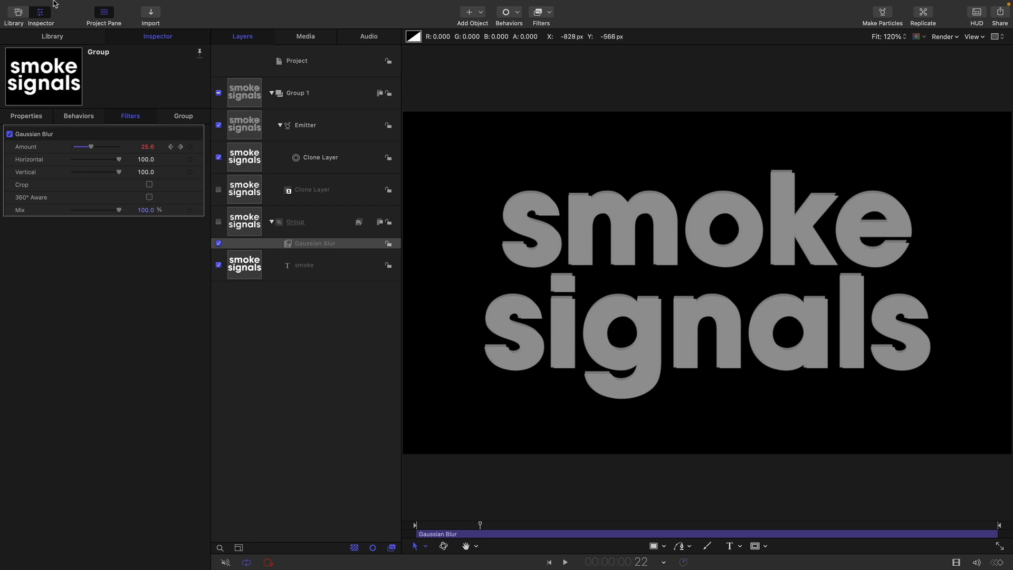
Add the Clouds generator from the Library into a new group in the Layers list
{"action": "left_click", "coordinate": [58, 36]}
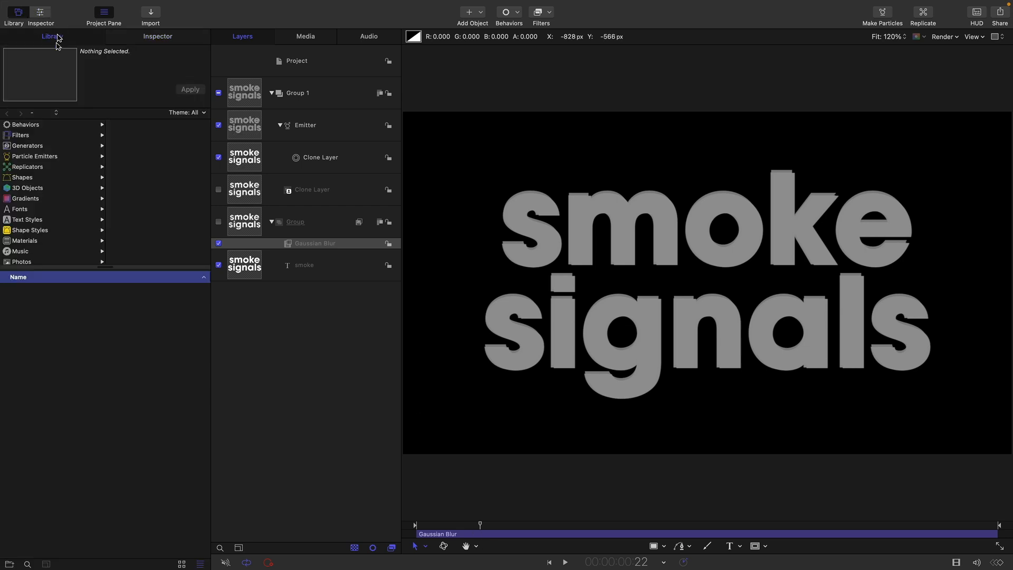
{"action": "left_click", "coordinate": [20, 136]}
{"action": "left_click", "coordinate": [23, 146]}
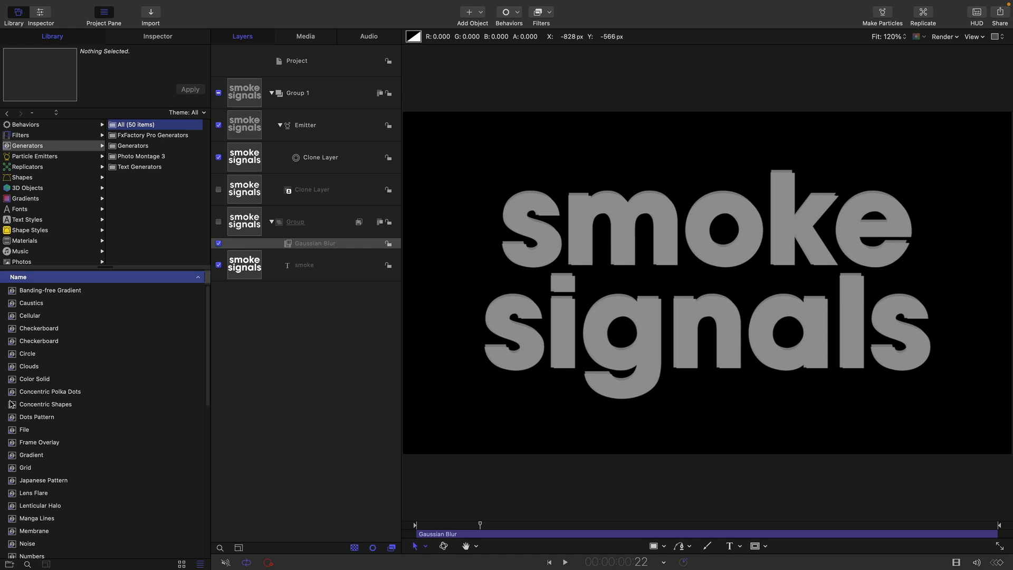
{"action": "left_click_drag", "start_coordinate": [15, 367], "coordinate": [240, 274]}
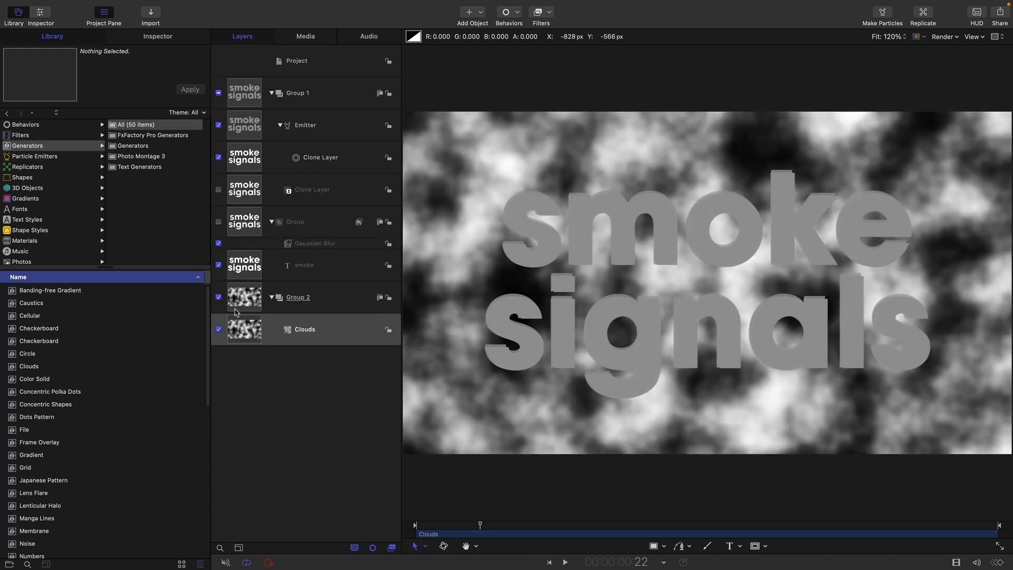
Set the Clouds Vertical Scale to 48 and open the Offset Y animation menu
{"action": "left_click", "coordinate": [162, 38]}
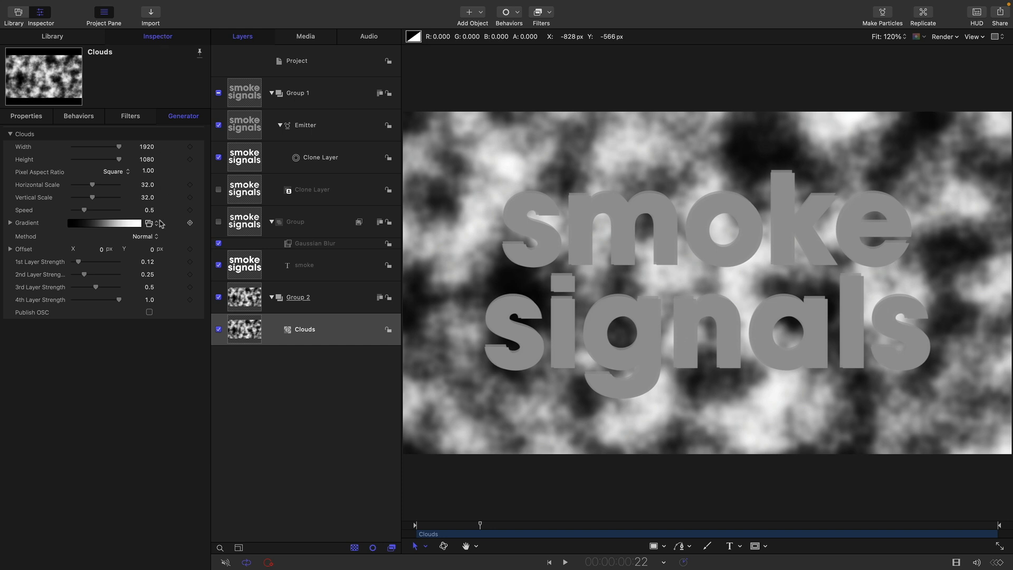
{"action": "left_click", "coordinate": [147, 198]}
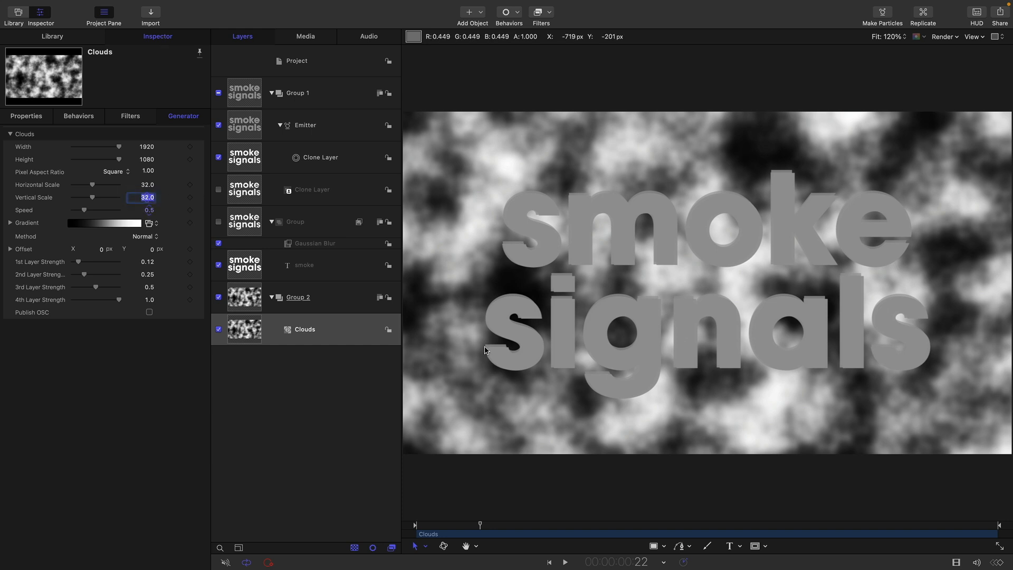
{"action": "type", "text": "48"}
{"action": "key", "text": "Return"}
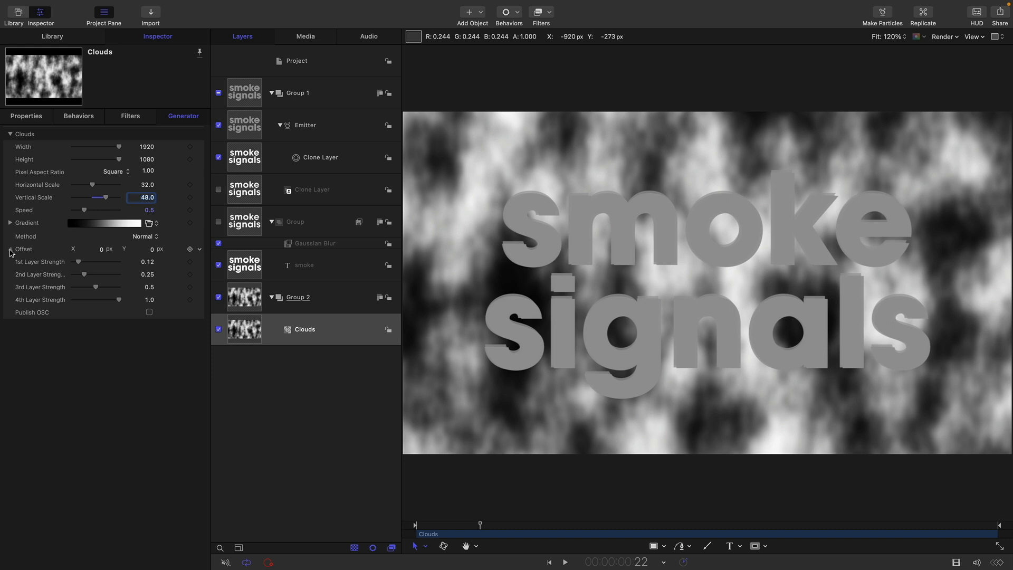
{"action": "left_click", "coordinate": [11, 250]}
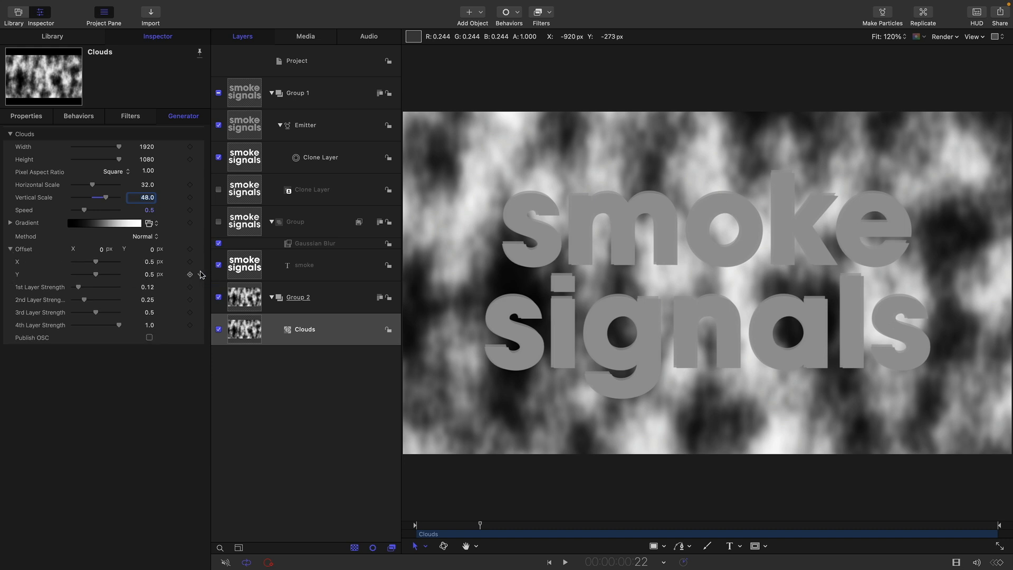
{"action": "left_click", "coordinate": [201, 273]}
{"action": "mouse_move", "coordinate": [221, 383]}
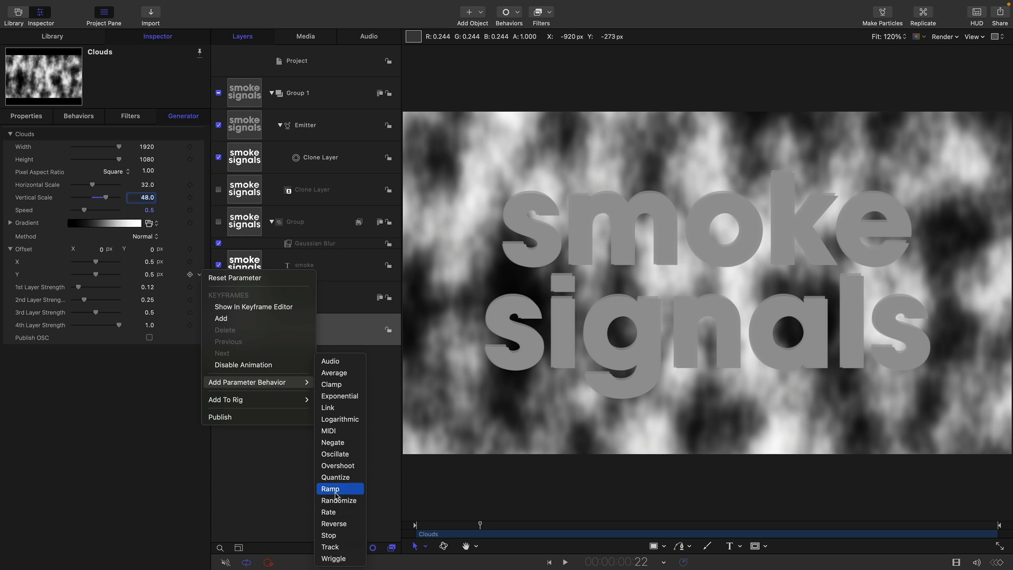
Add a Ramp behavior to Clouds Offset Y with End Value 1.0 and play to preview
{"action": "left_click", "coordinate": [330, 488]}
{"action": "left_click", "coordinate": [152, 159]}
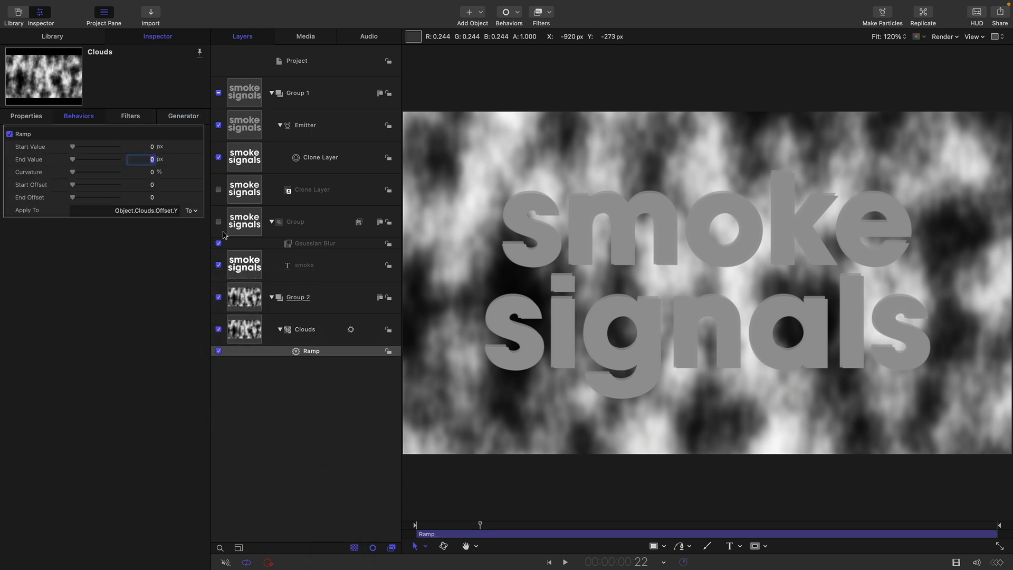
{"action": "type", "text": "1"}
{"action": "key", "text": "Return"}
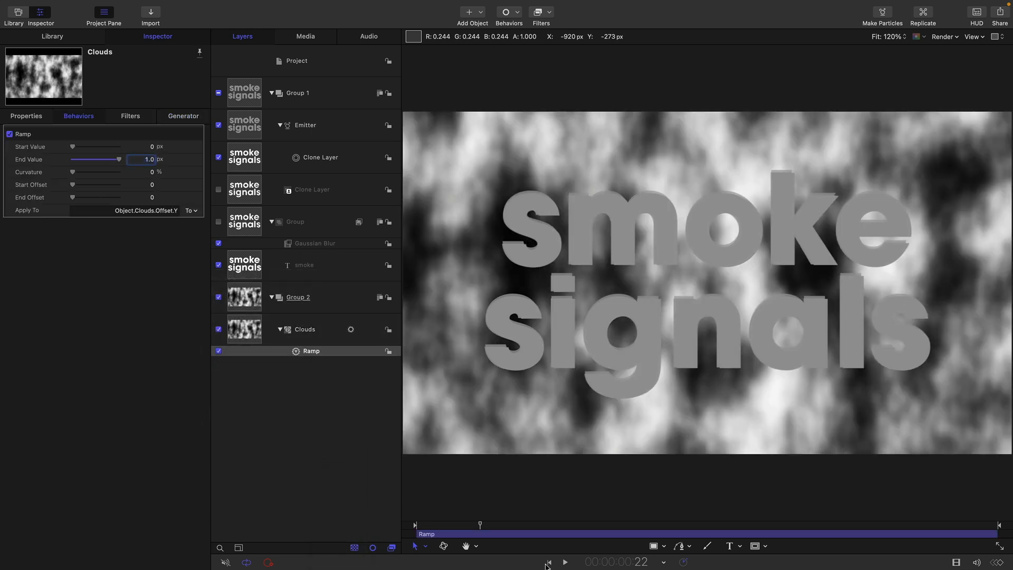
{"action": "left_click", "coordinate": [566, 562]}
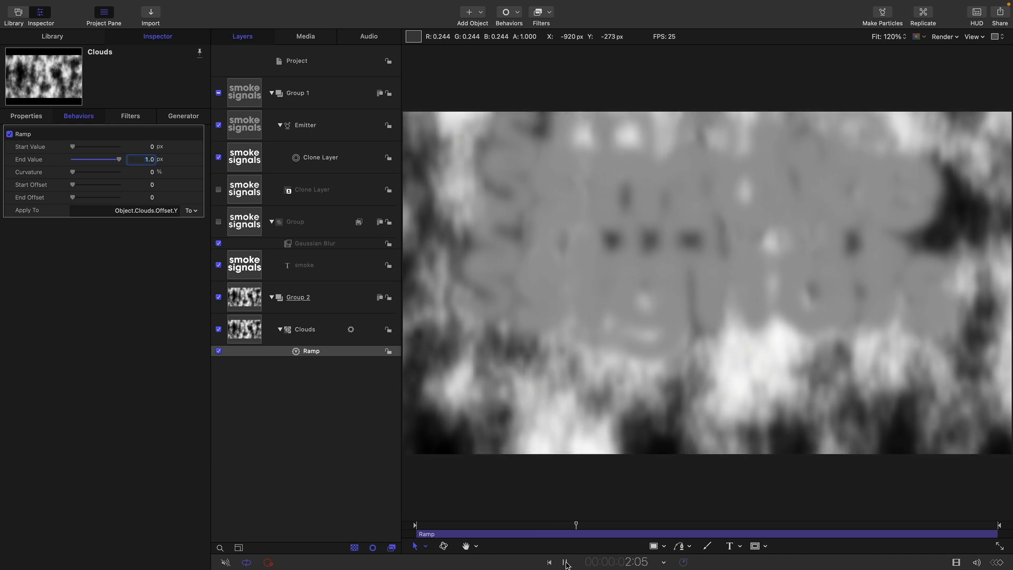
{"action": "left_click", "coordinate": [566, 563]}
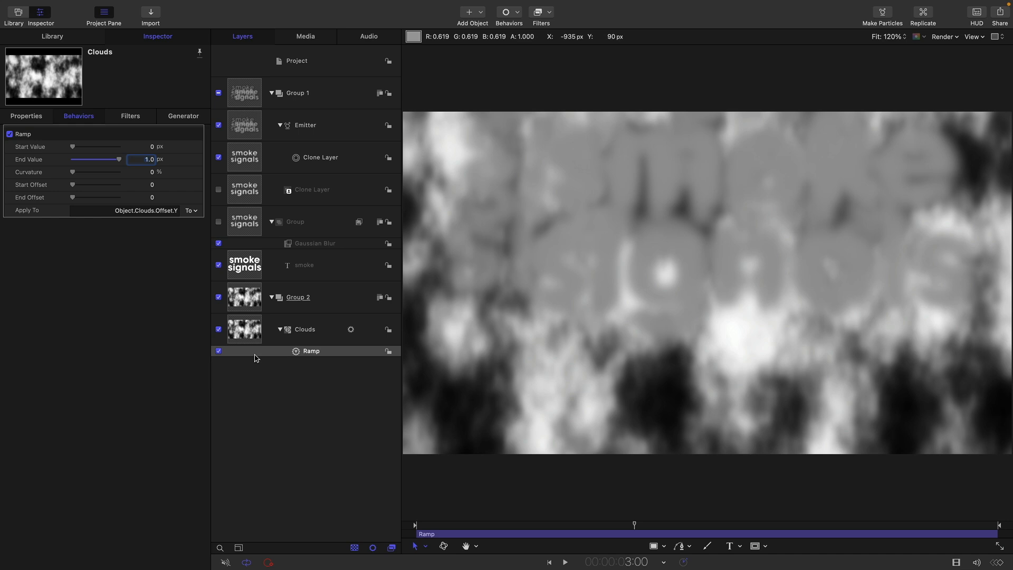
Rename Group 2 to 'Displace + Matte' and hide it from the canvas
{"action": "double_click", "coordinate": [299, 299]}
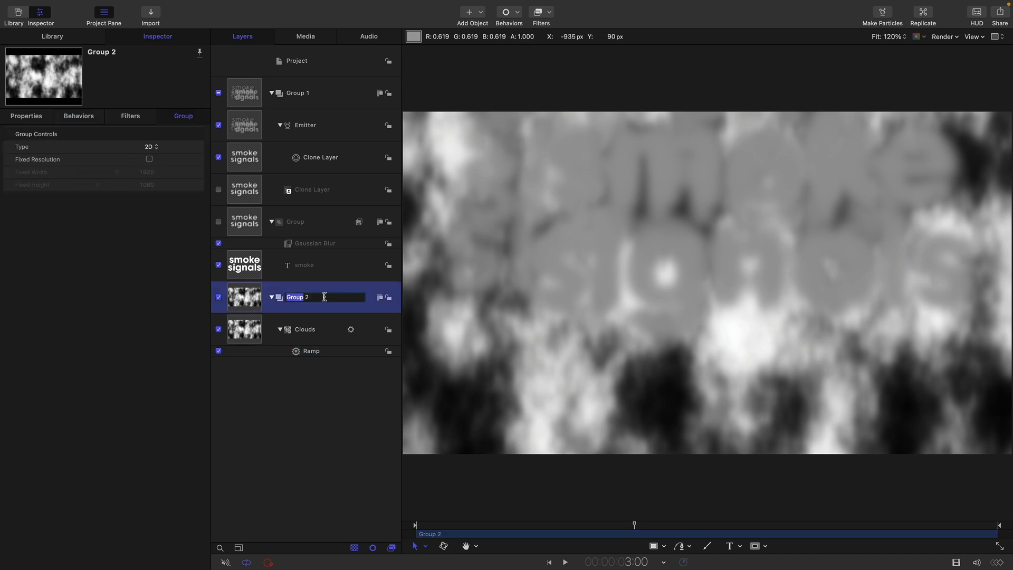
{"action": "type", "text": "Displace + Matte"}
{"action": "key", "text": "Return"}
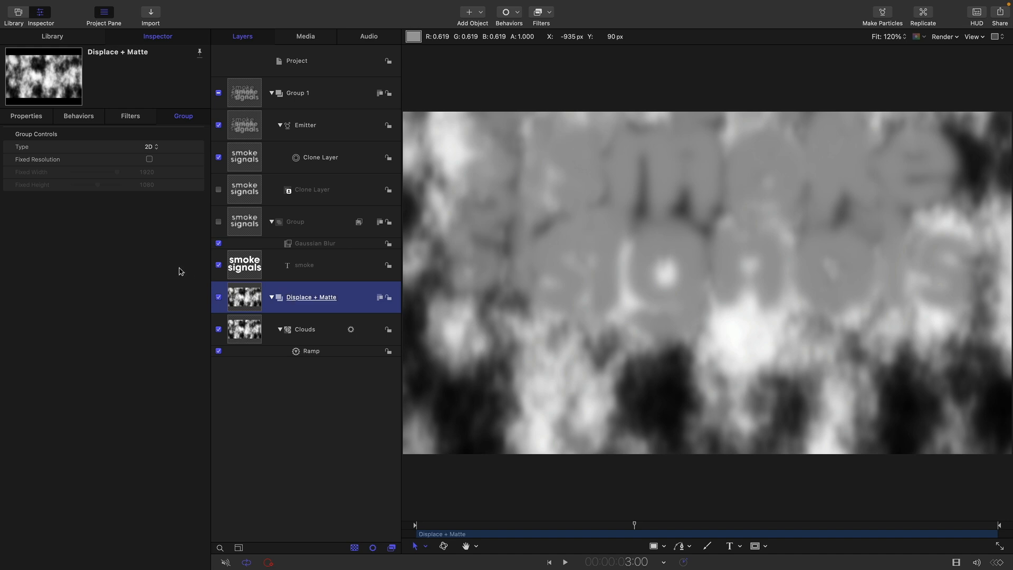
{"action": "left_click", "coordinate": [219, 298]}
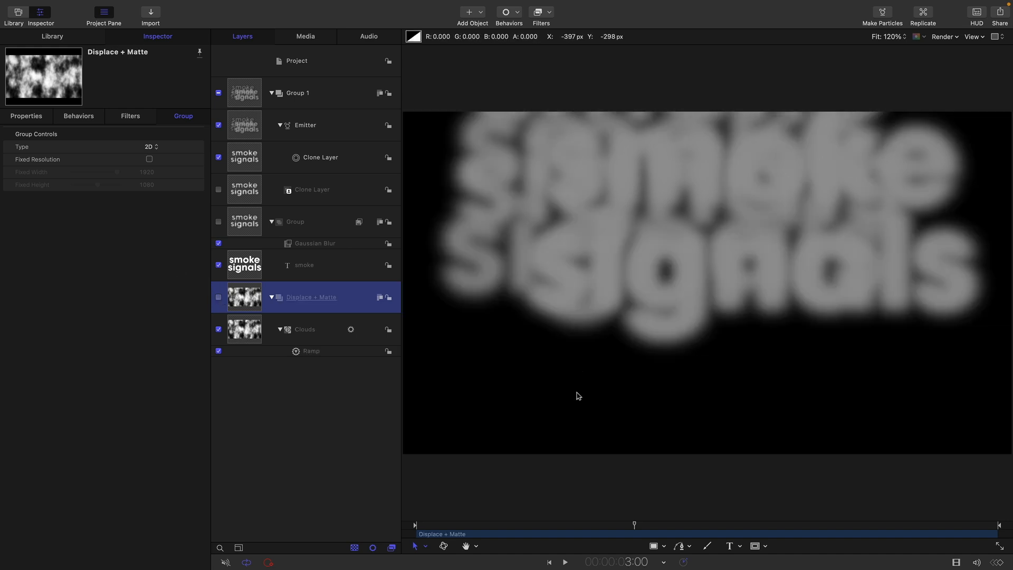
Rename the text Group to 'Text Source' and Group 1 to 'Particles'
{"action": "left_click", "coordinate": [237, 222]}
{"action": "left_click", "coordinate": [312, 220]}
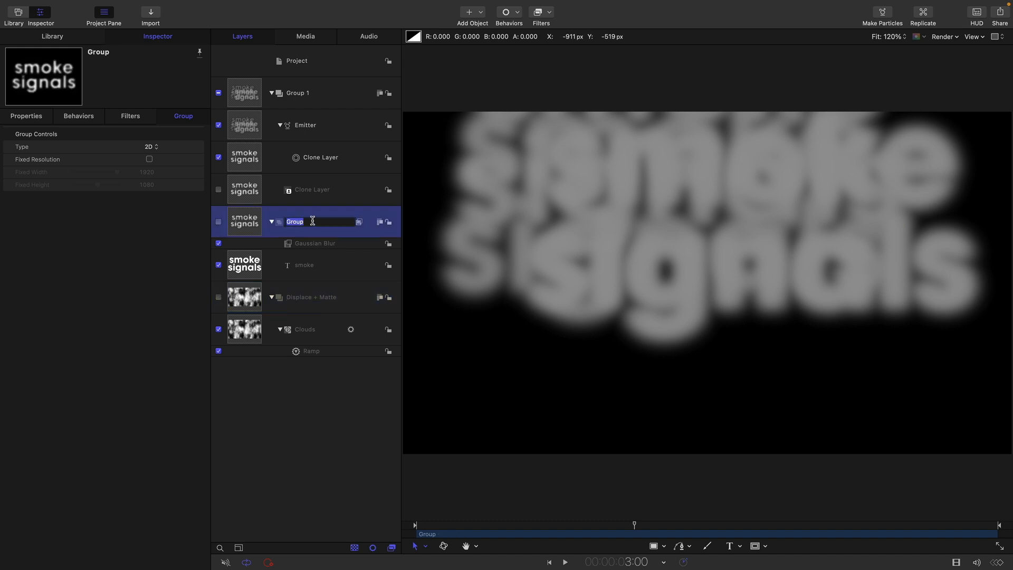
{"action": "type", "text": "Text Source"}
{"action": "left_click", "coordinate": [291, 93]}
{"action": "left_click", "coordinate": [291, 93]}
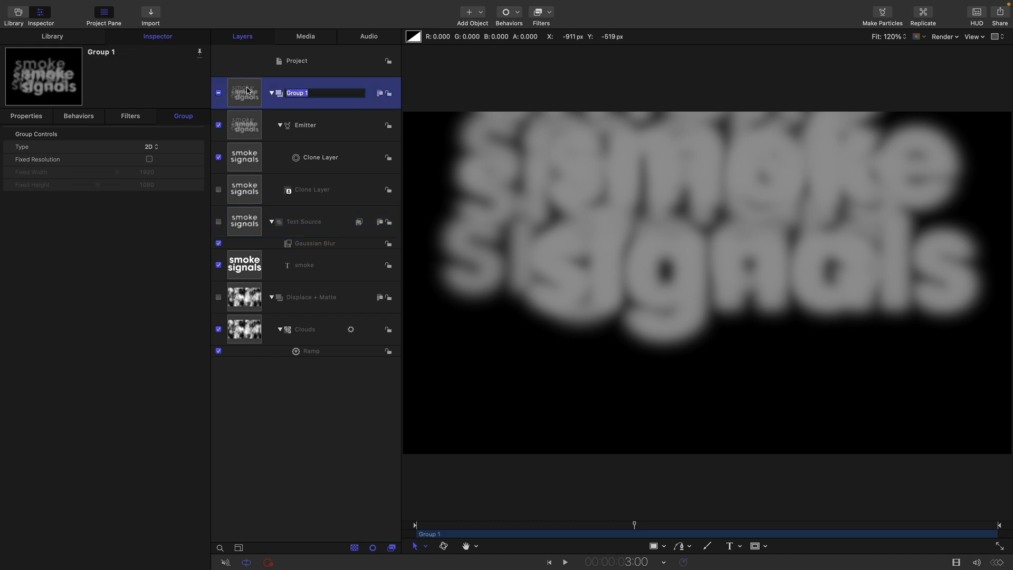
{"action": "type", "text": "Particles"}
{"action": "key", "text": "Return"}
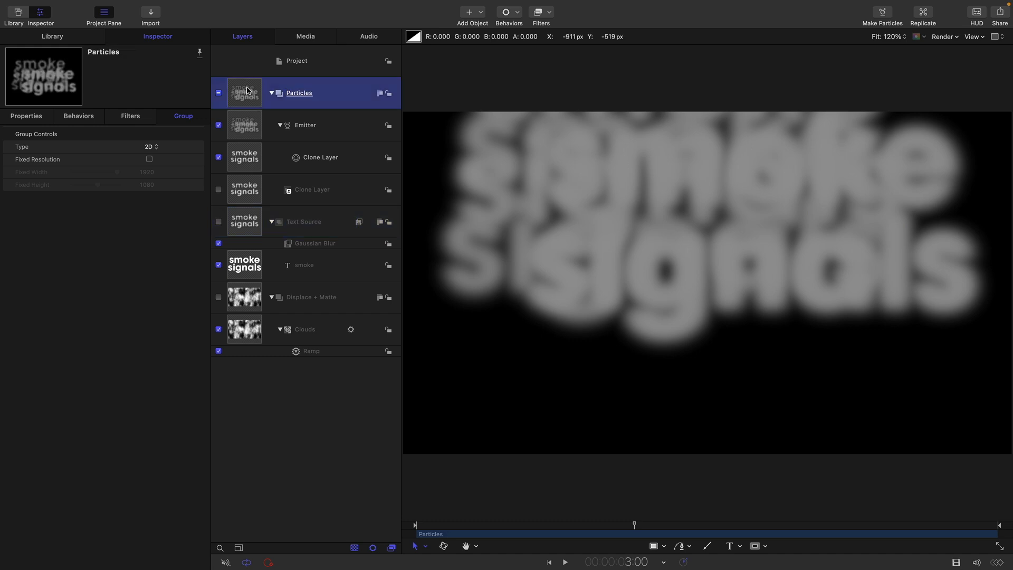
{"action": "left_click", "coordinate": [247, 222]}
Add an image mask to Text Source using Displace + Matte's luminance as its source
{"action": "right_click", "coordinate": [247, 222]}
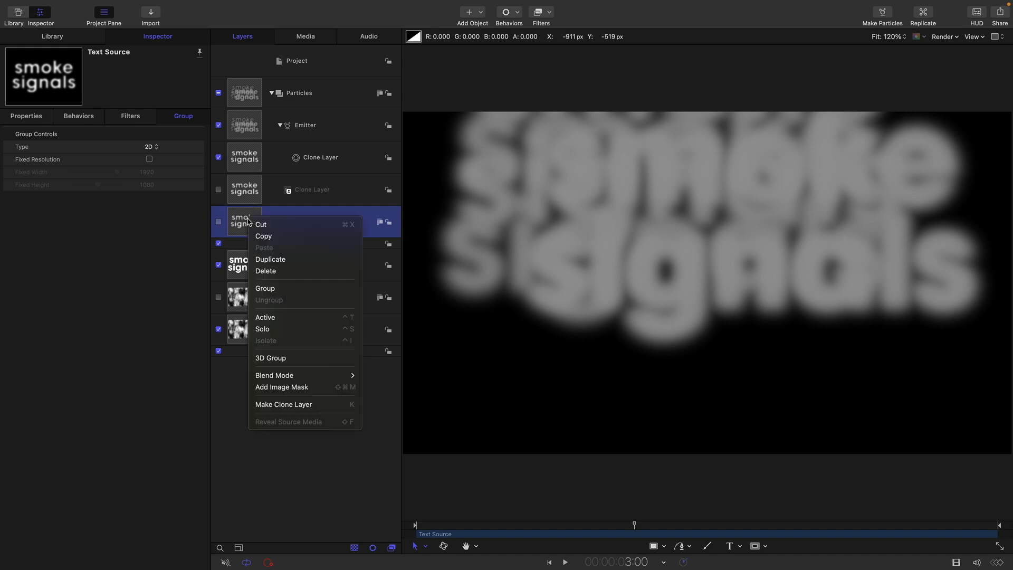
{"action": "left_click", "coordinate": [308, 389]}
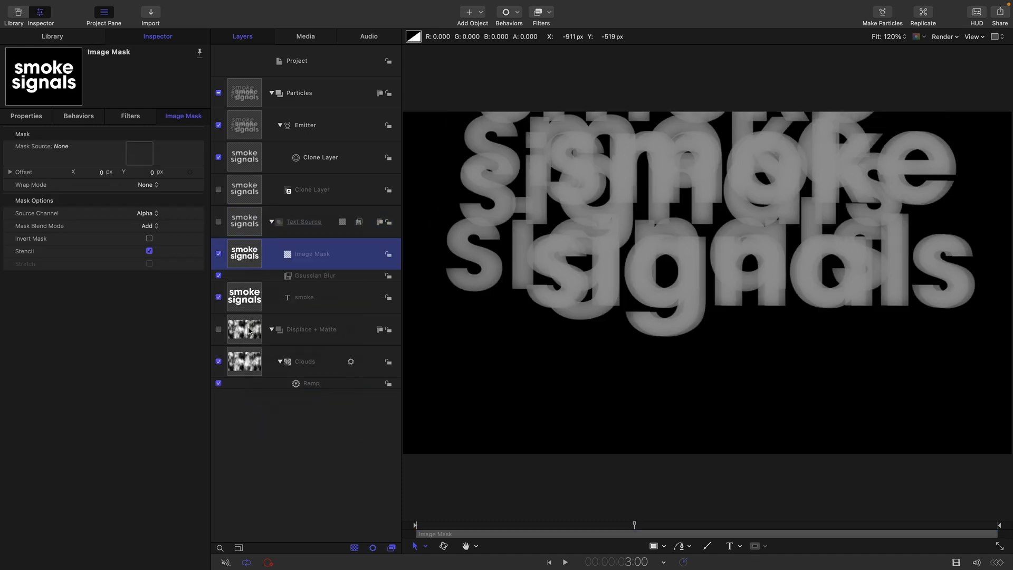
{"action": "left_click_drag", "start_coordinate": [247, 332], "coordinate": [138, 152]}
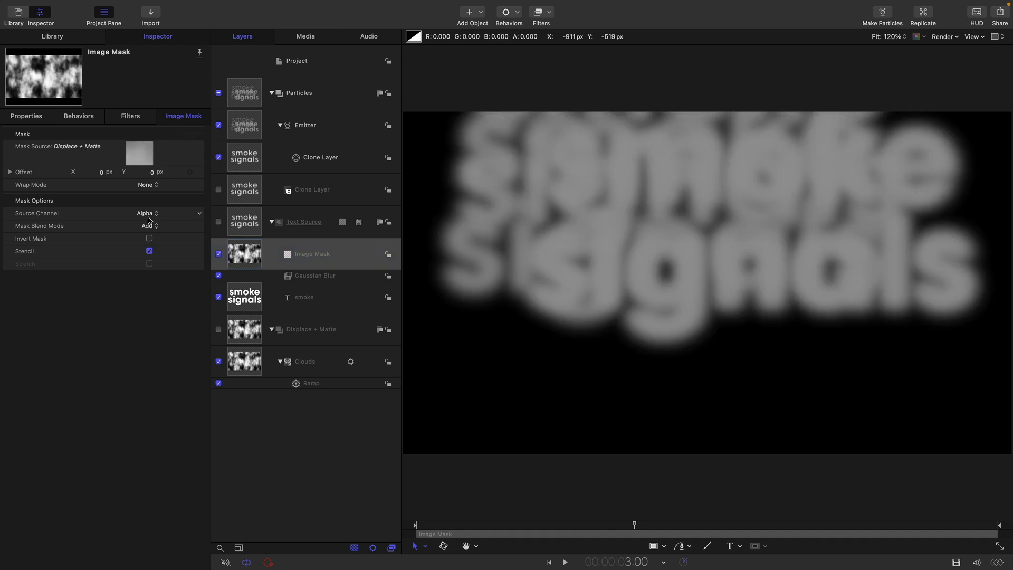
{"action": "left_click", "coordinate": [147, 215]}
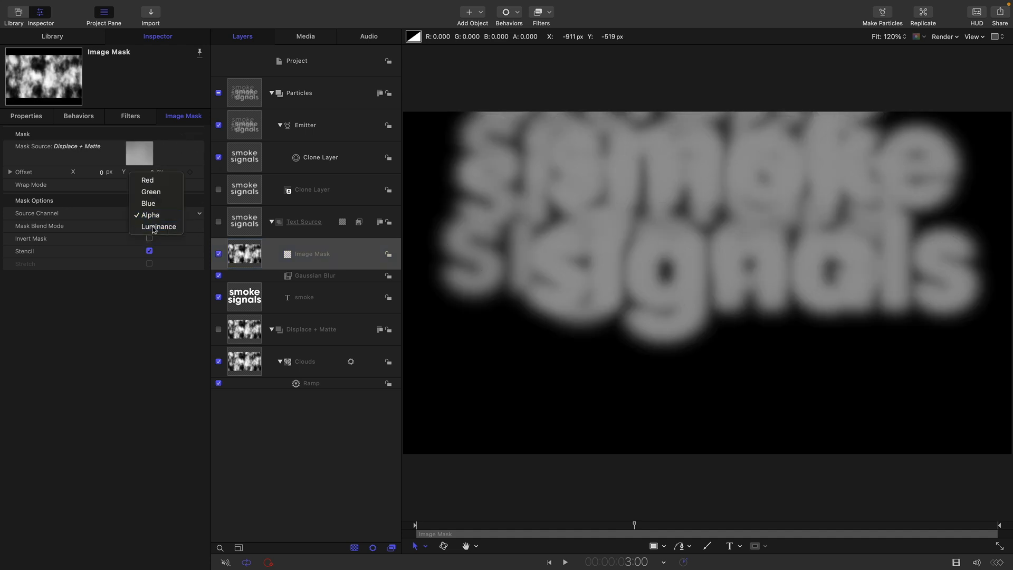
{"action": "left_click", "coordinate": [154, 228]}
Preview an earlier frame of the masked text and review the Gaussian Blur settings
{"action": "left_click_drag", "start_coordinate": [587, 527], "coordinate": [657, 534]}
{"action": "left_click", "coordinate": [323, 276]}
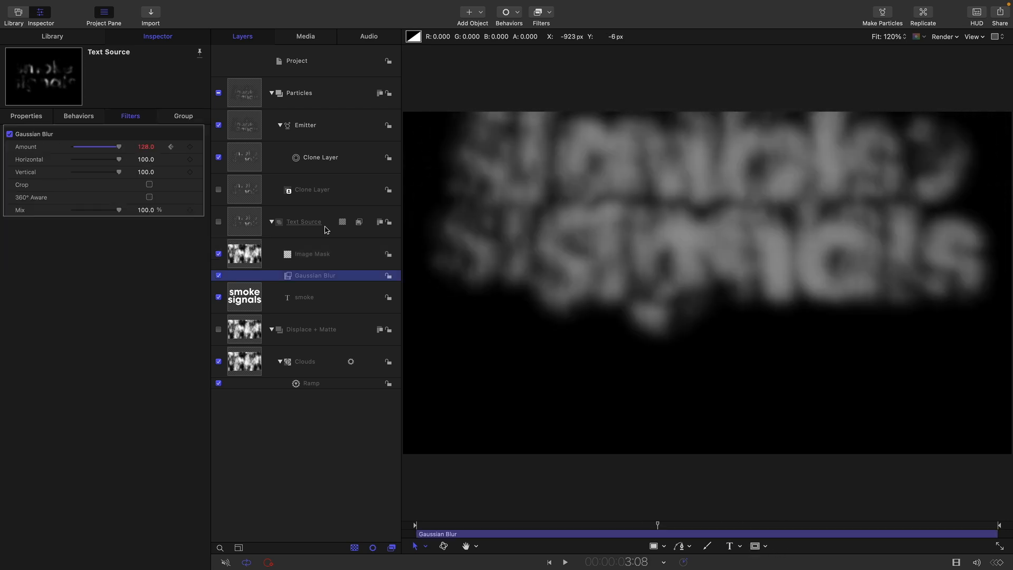
{"action": "left_click", "coordinate": [247, 220]}
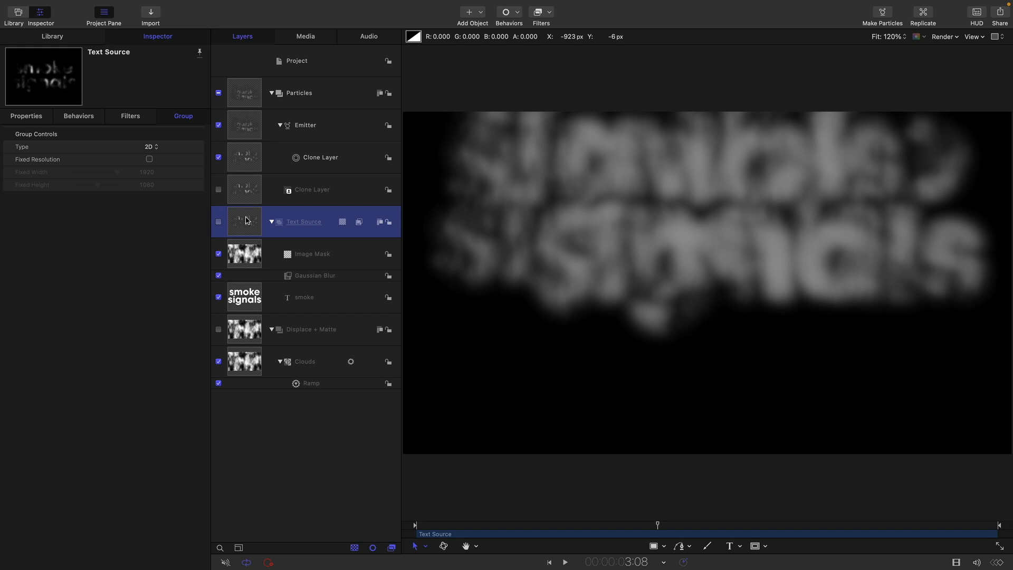
Add a Bump Map filter to Text Source using Displace + Matte as the map, Direction 180°
{"action": "left_click", "coordinate": [545, 12]}
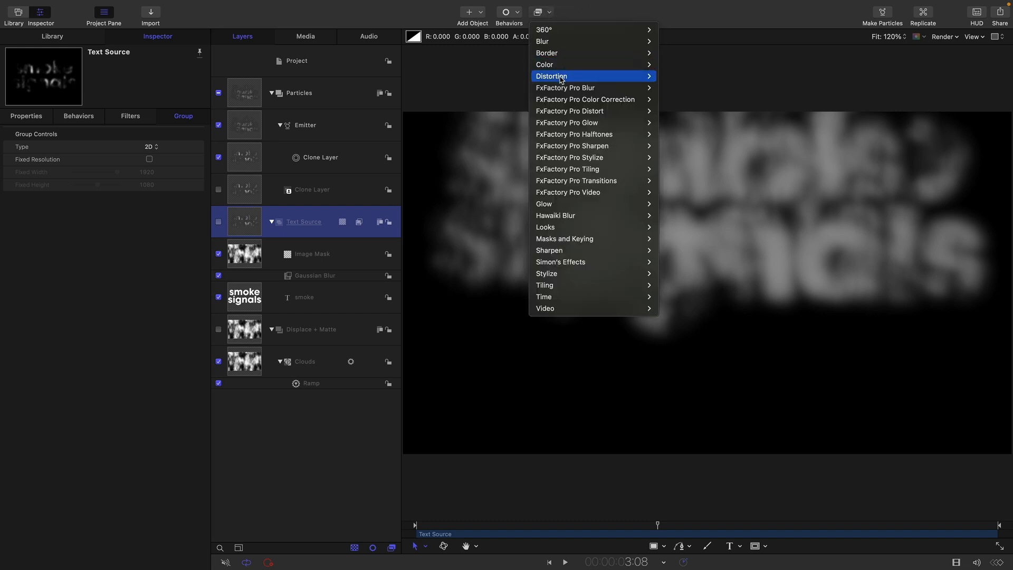
{"action": "mouse_move", "coordinate": [561, 79]}
{"action": "left_click", "coordinate": [701, 100]}
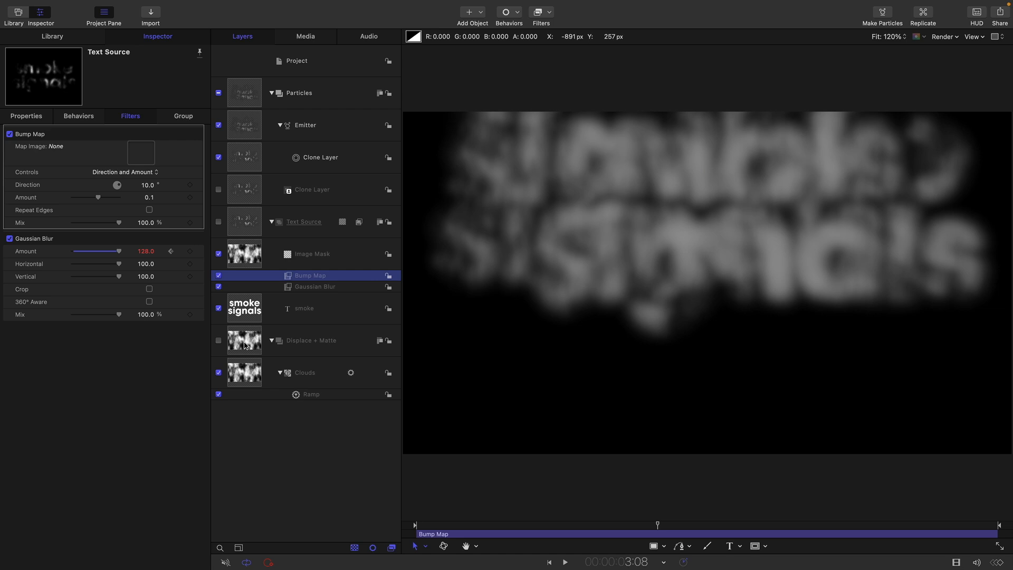
{"action": "left_click_drag", "start_coordinate": [245, 340], "coordinate": [142, 151]}
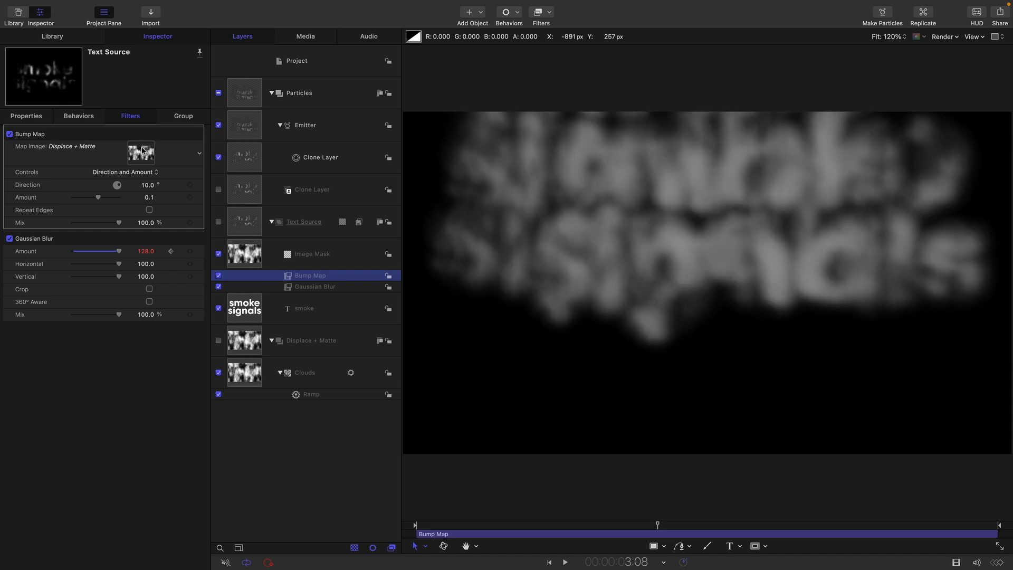
{"action": "left_click", "coordinate": [152, 186]}
{"action": "type", "text": "180"}
{"action": "key", "text": "Return"}
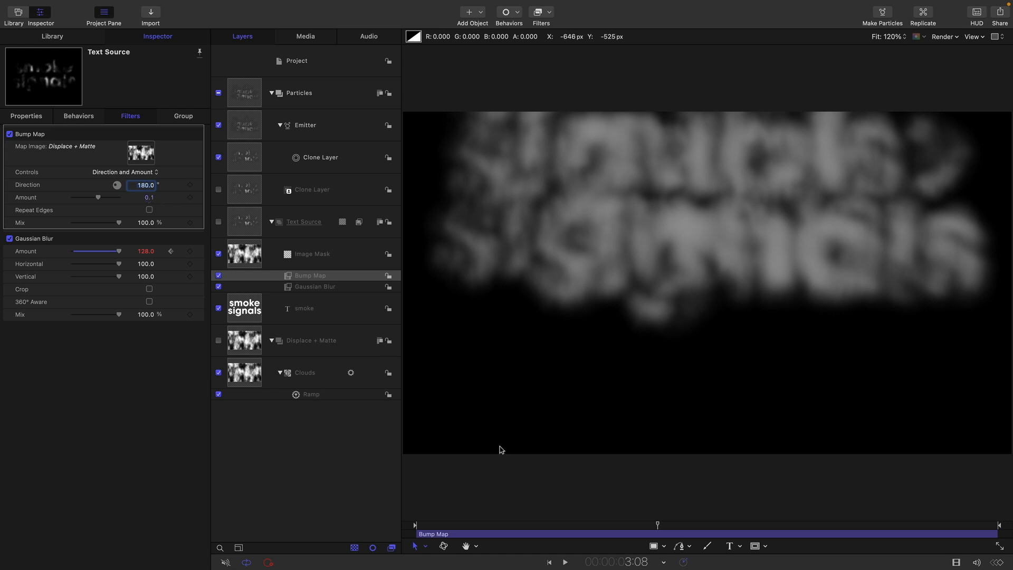
{"action": "key", "text": "Return"}
{"action": "left_click", "coordinate": [172, 477]}
Move the playhead to frame 00:00:00:20
{"action": "double_click", "coordinate": [607, 560]}
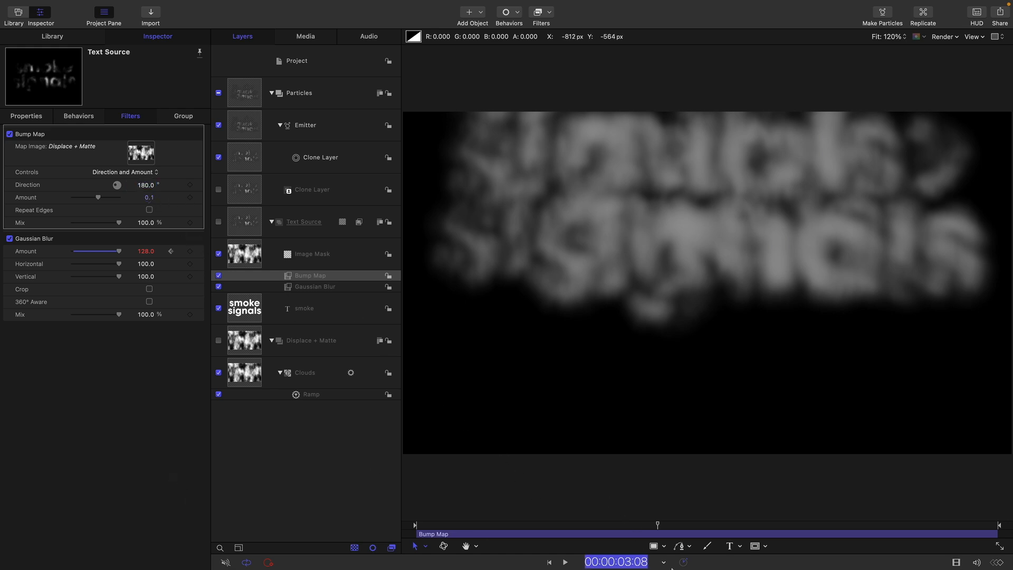
{"action": "type", "text": "20"}
{"action": "key", "text": "Return"}
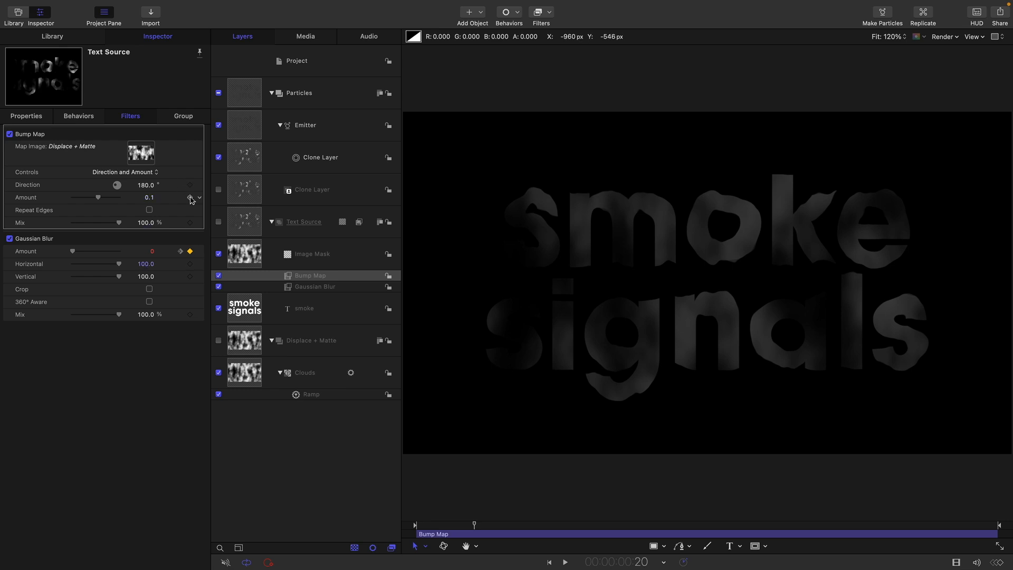
Keyframe the Bump Map Amount at 0 on frame 20
{"action": "left_click", "coordinate": [190, 198]}
{"action": "double_click", "coordinate": [149, 198]}
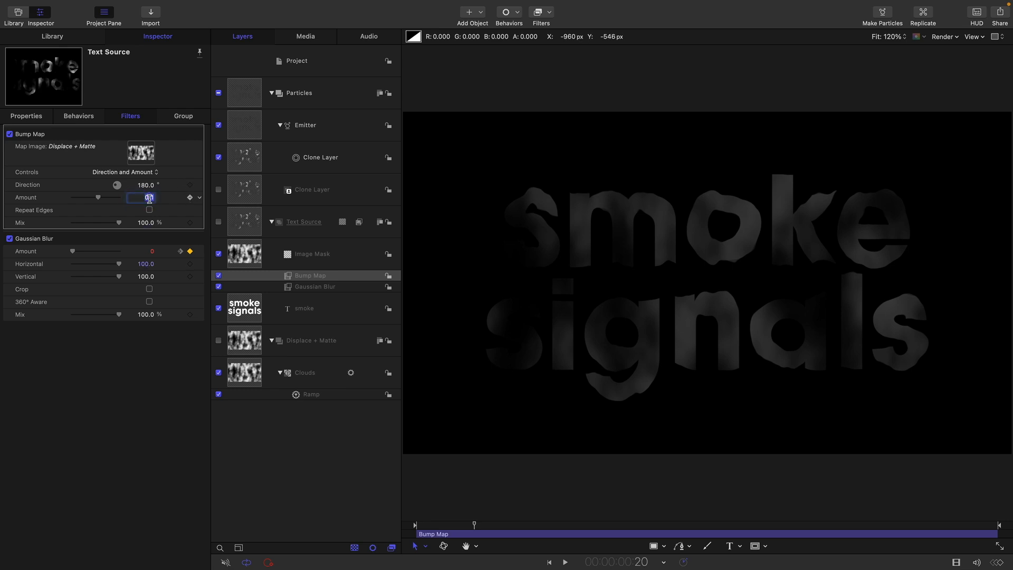
{"action": "type", "text": "0"}
{"action": "key", "text": "Return"}
At 00:00:02:10 set Bump Map Amount to 0.5, then scrub to preview the distortion
{"action": "double_click", "coordinate": [616, 562]}
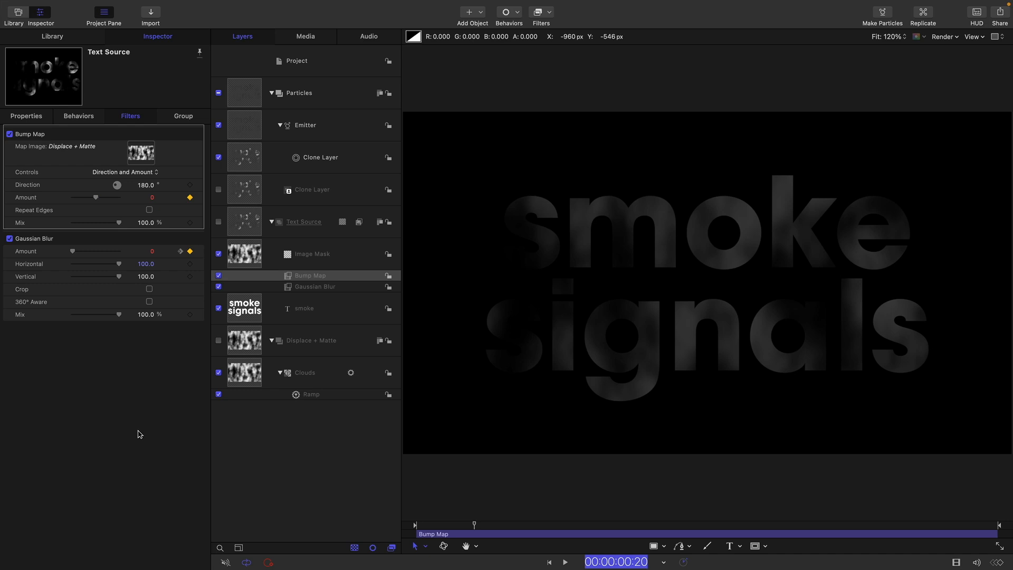
{"action": "type", "text": "210"}
{"action": "key", "text": "Return"}
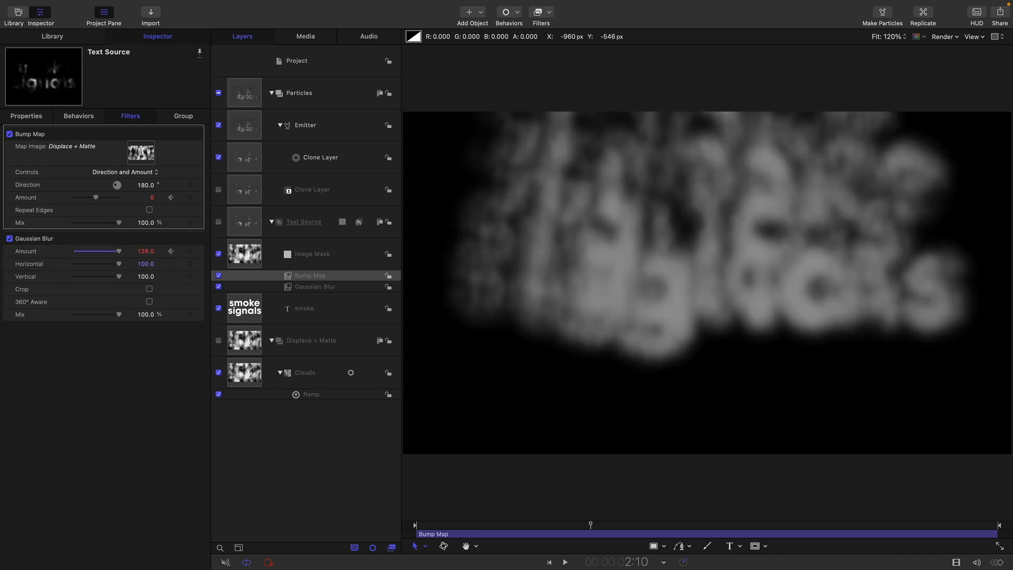
{"action": "double_click", "coordinate": [152, 197]}
{"action": "type", "text": "0.5"}
{"action": "key", "text": "Return"}
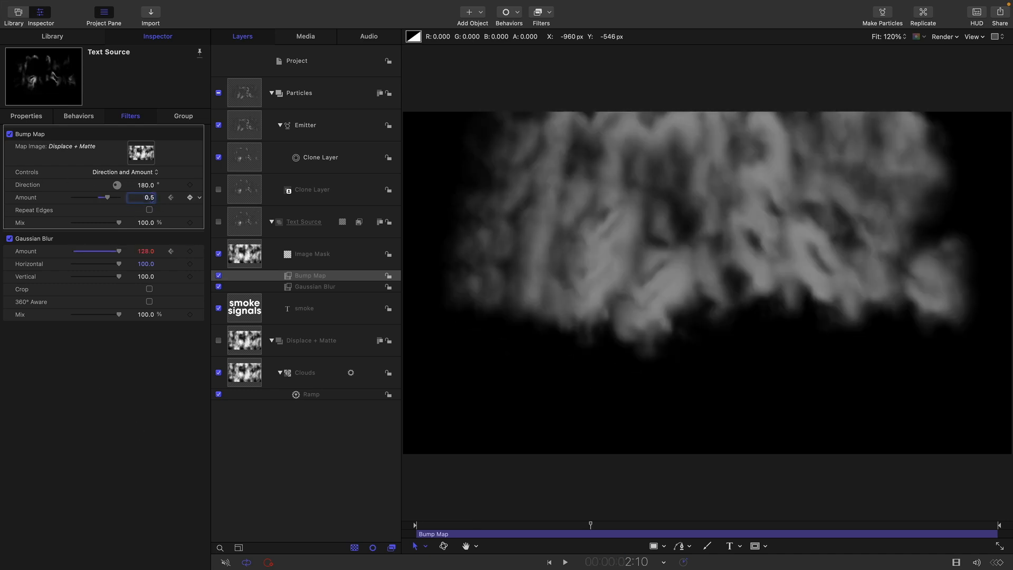
{"action": "left_click_drag", "start_coordinate": [589, 524], "coordinate": [613, 525]}
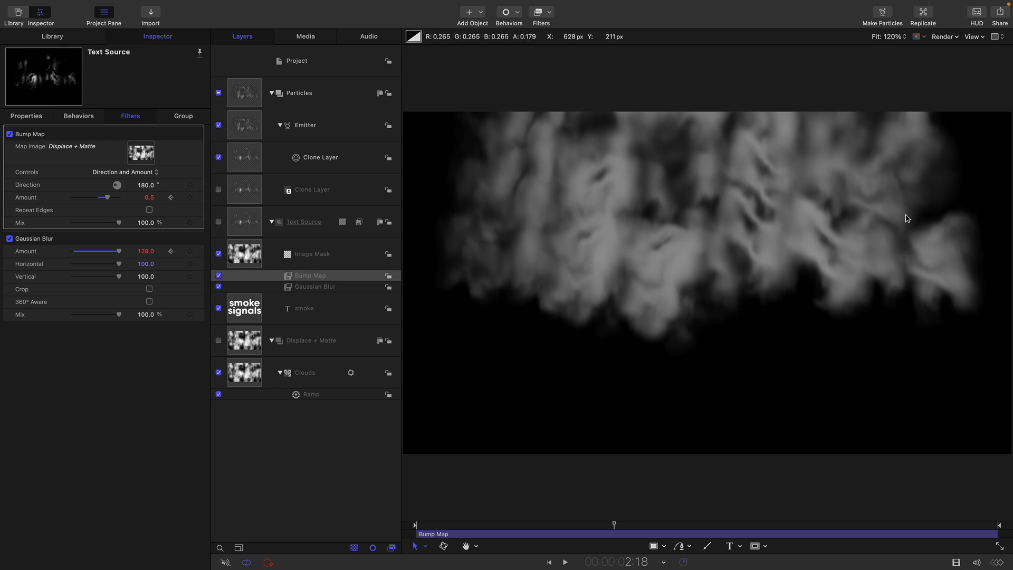
{"action": "left_click", "coordinate": [288, 290]}
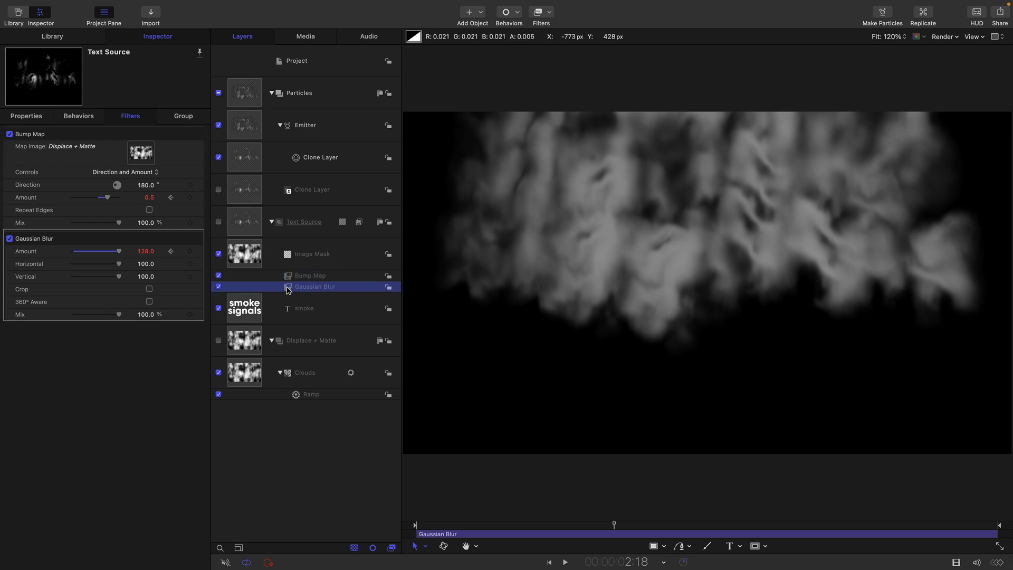
Duplicate the Gaussian Blur, move the copy above Bump Map, and toggle it to compare
{"action": "right_click", "coordinate": [288, 289]}
{"action": "left_click", "coordinate": [311, 328]}
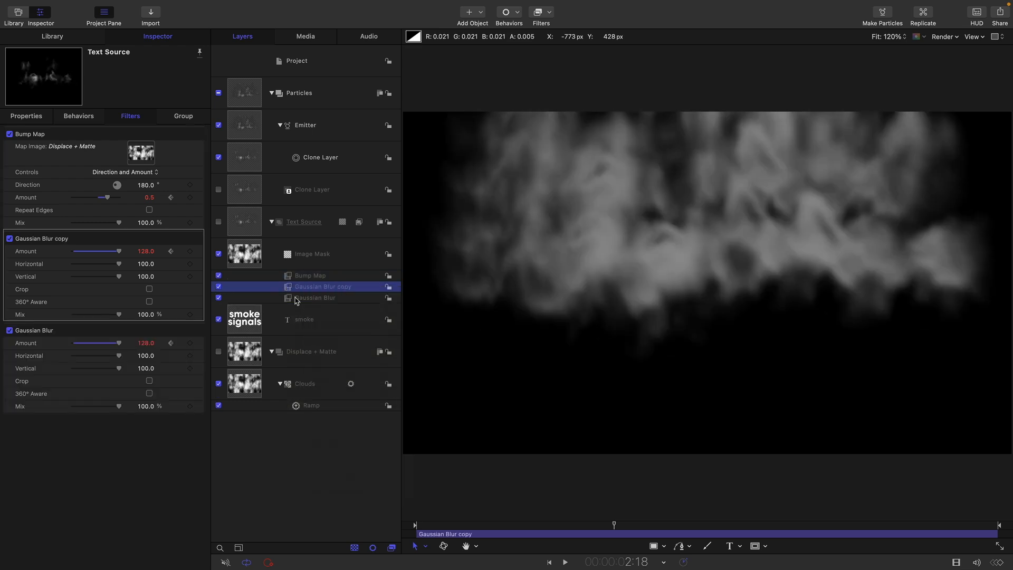
{"action": "left_click_drag", "start_coordinate": [289, 290], "coordinate": [270, 248]}
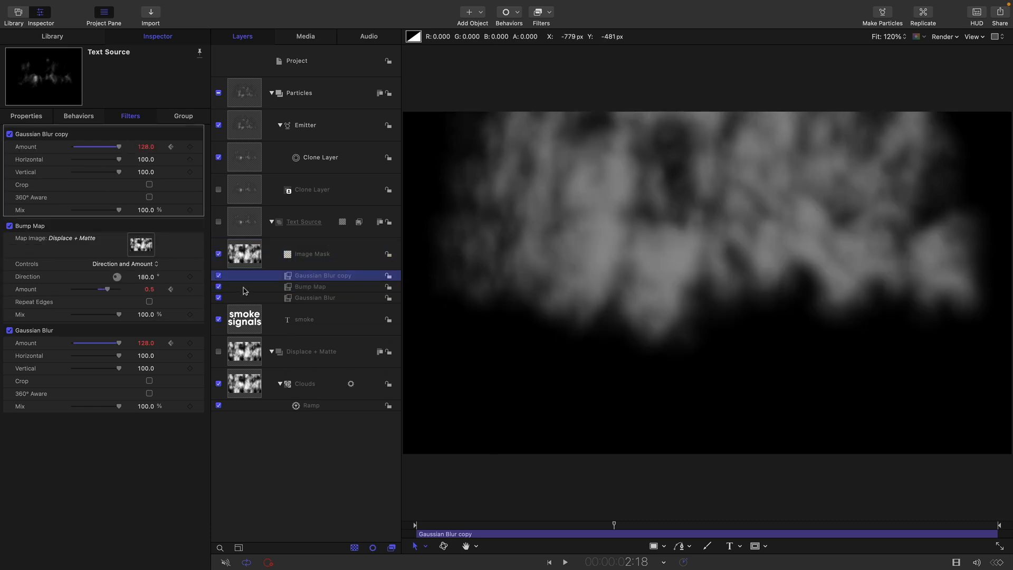
{"action": "left_click", "coordinate": [219, 276]}
{"action": "left_click", "coordinate": [219, 276]}
{"action": "left_click", "coordinate": [218, 276]}
{"action": "left_click", "coordinate": [219, 276]}
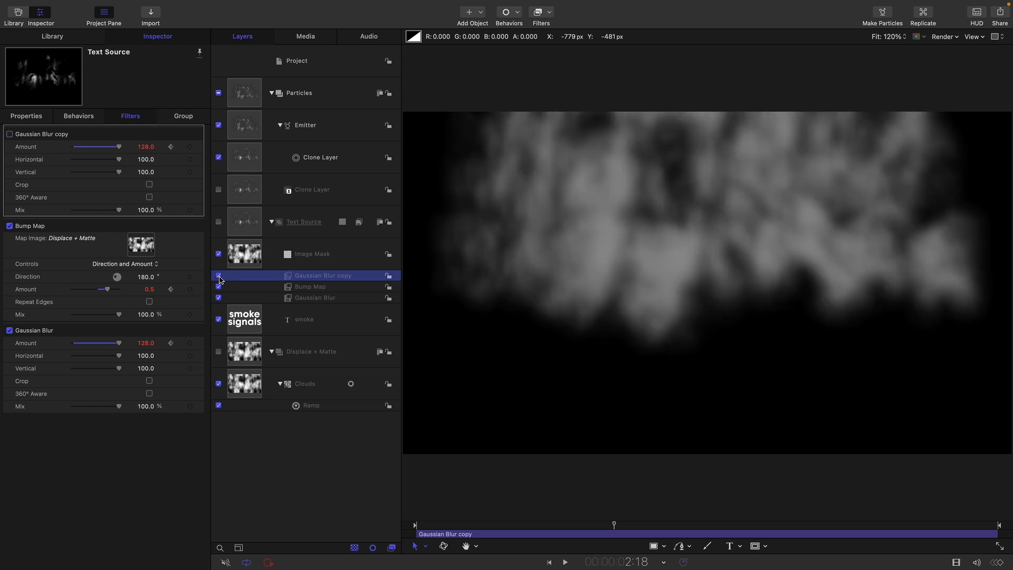
Rewind and play back the animation to preview the softer dissolve
{"action": "left_click_drag", "start_coordinate": [569, 523], "coordinate": [460, 523]}
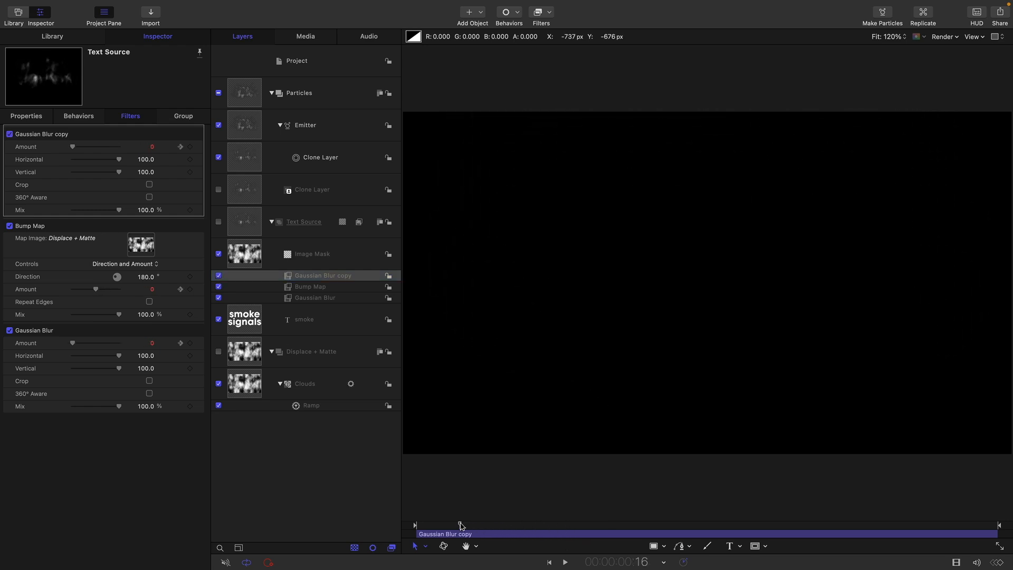
{"action": "key", "text": "space"}
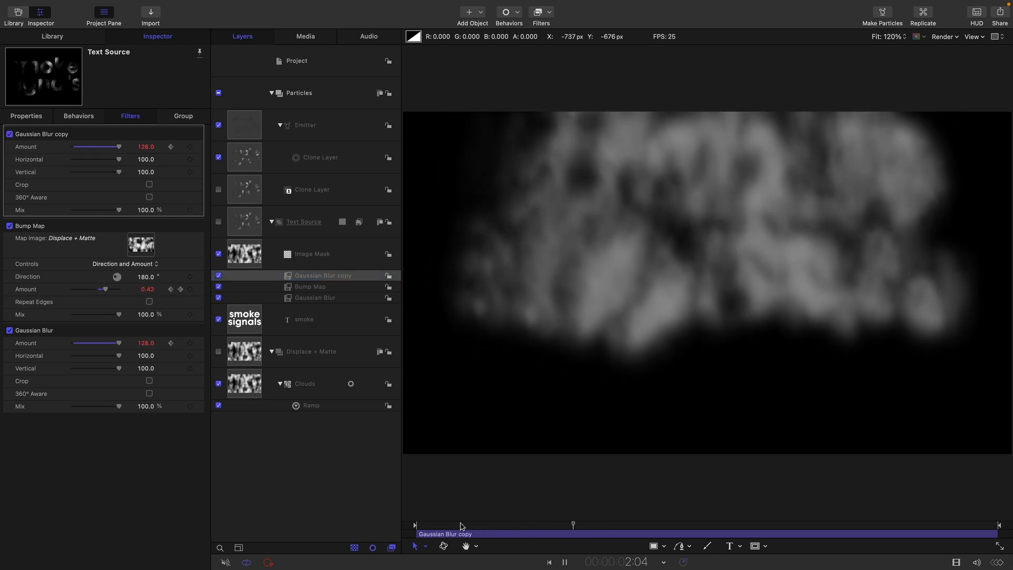
{"action": "key", "text": "space"}
Add an Underwater distortion filter above the Bump Map with its Speed at 0
{"action": "key", "text": "Down"}
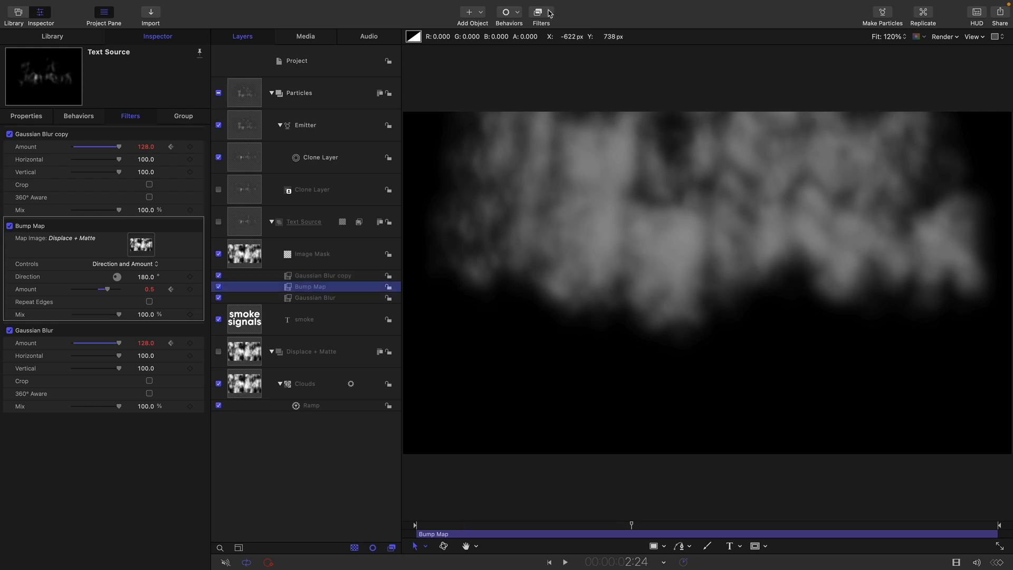
{"action": "left_click", "coordinate": [548, 12]}
{"action": "mouse_move", "coordinate": [552, 78]}
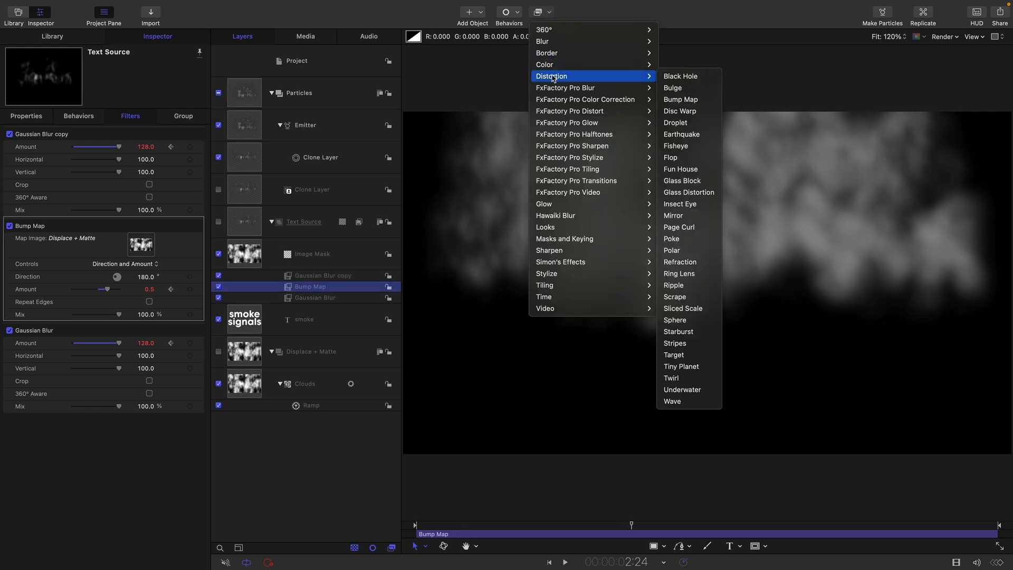
{"action": "left_click", "coordinate": [717, 395]}
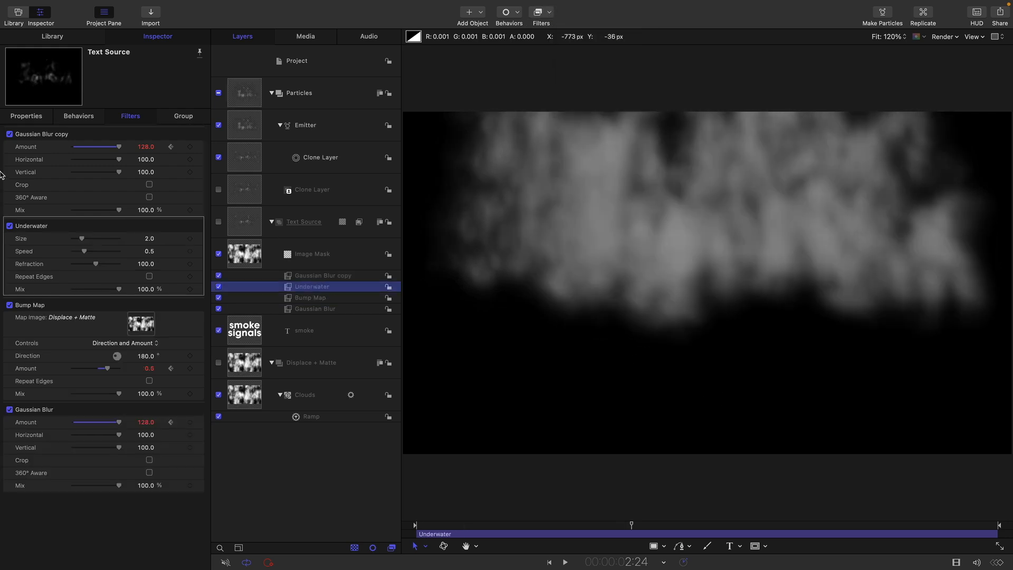
{"action": "left_click_drag", "start_coordinate": [84, 251], "coordinate": [37, 252]}
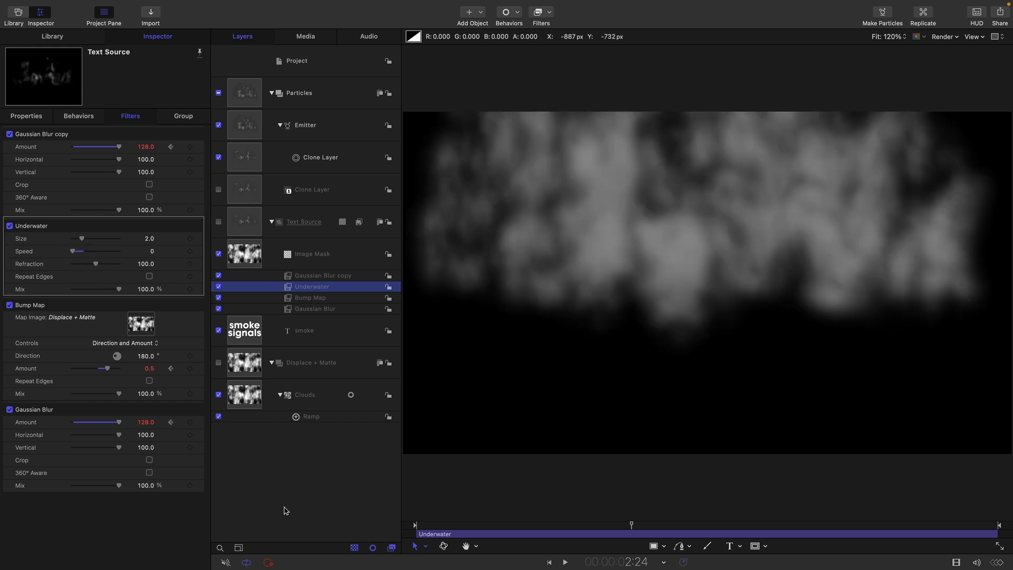
{"action": "left_click", "coordinate": [310, 491]}
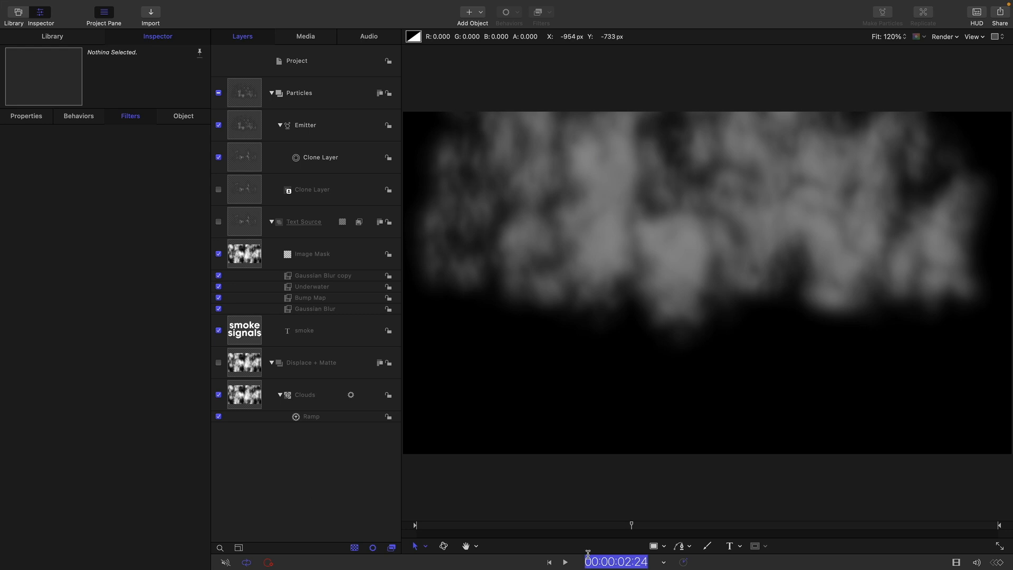
At frame 20, set Underwater Refraction to 0 and keyframe it
{"action": "type", "text": "20"}
{"action": "key", "text": "Return"}
{"action": "left_click", "coordinate": [323, 288]}
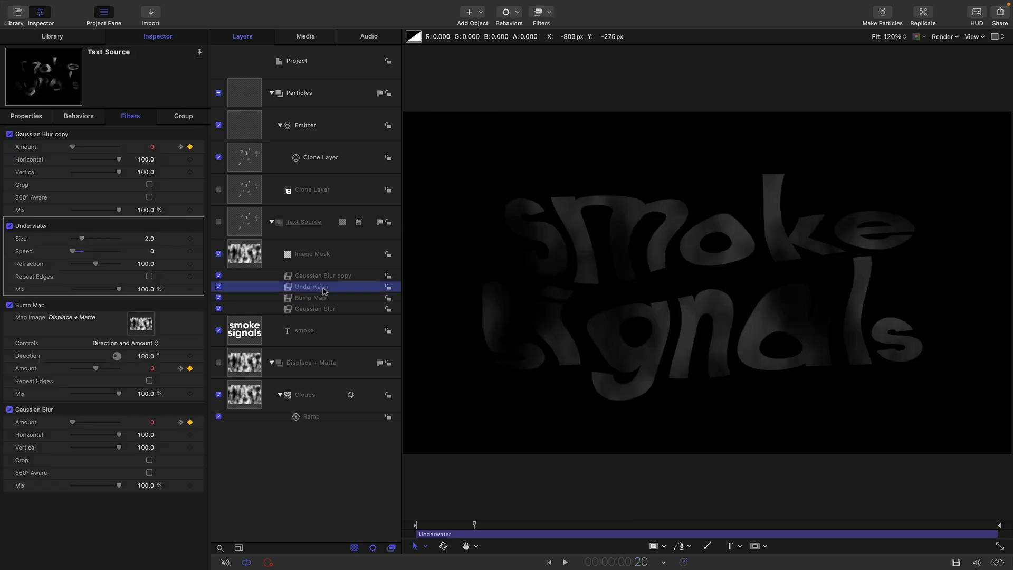
{"action": "left_click_drag", "start_coordinate": [96, 263], "coordinate": [5, 263]}
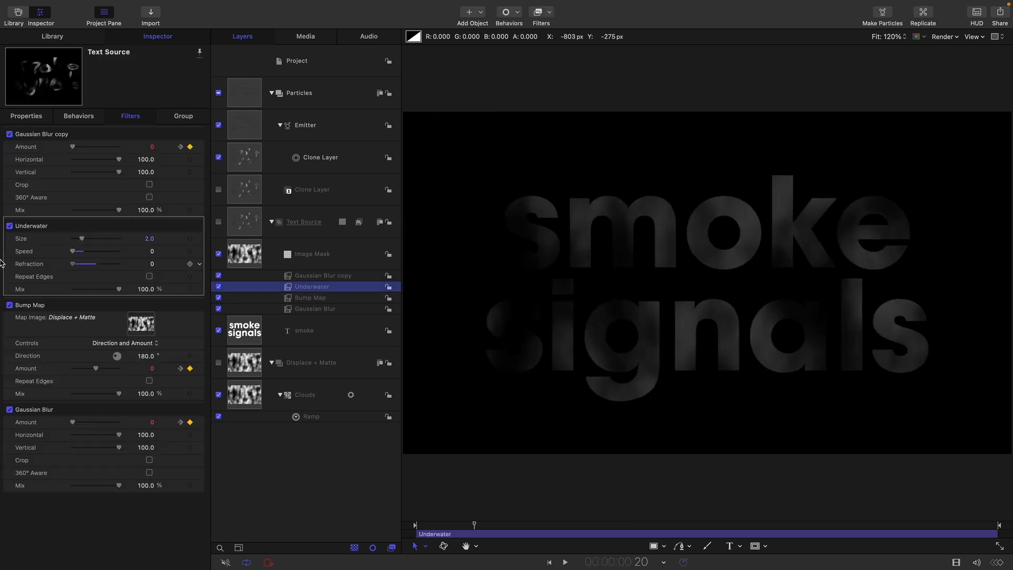
{"action": "left_click", "coordinate": [189, 264]}
At 1:05, set Underwater Refraction to 120
{"action": "left_click", "coordinate": [244, 486]}
{"action": "type", "text": "30"}
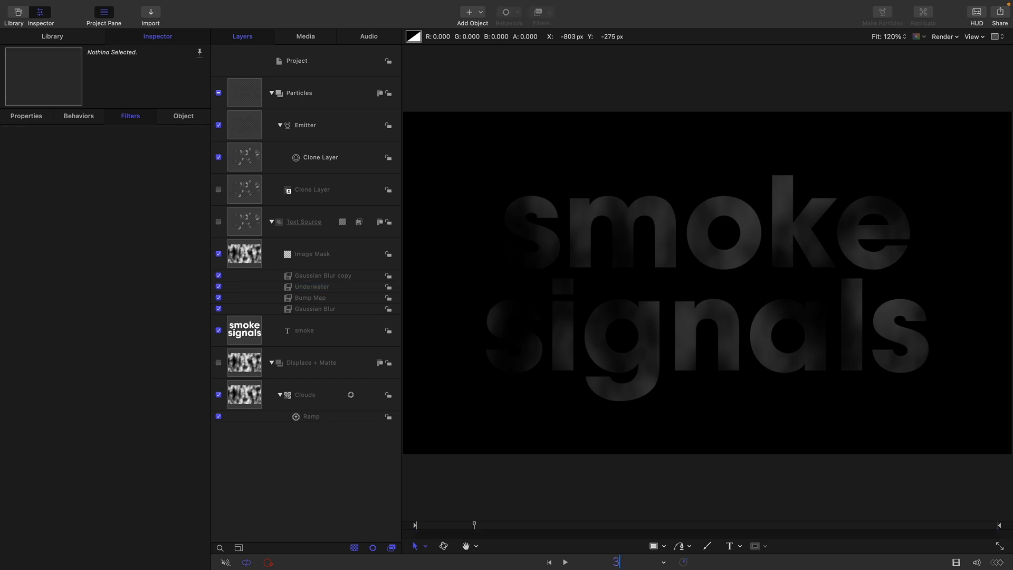
{"action": "key", "text": "Return"}
{"action": "left_click", "coordinate": [318, 286]}
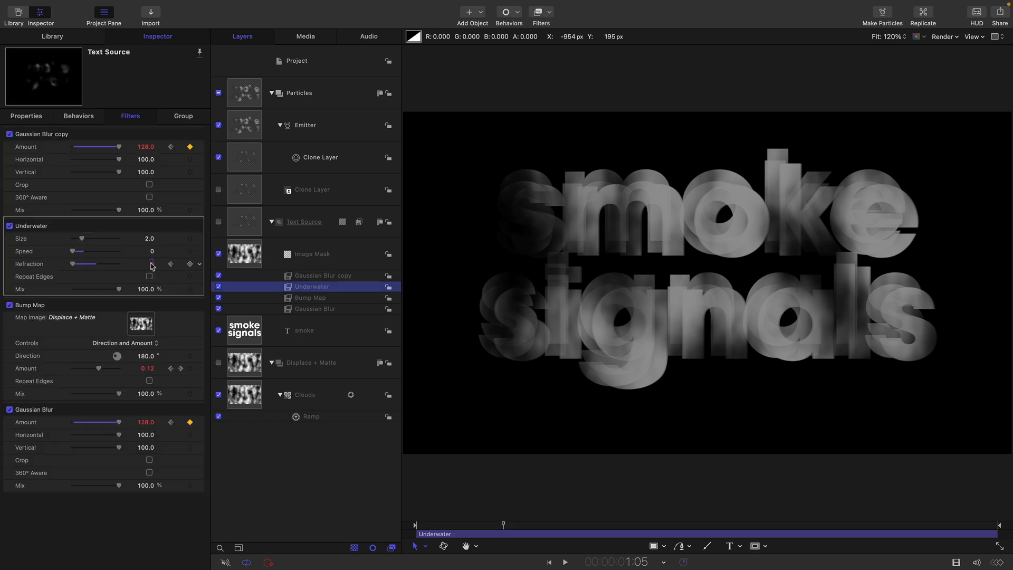
{"action": "double_click", "coordinate": [153, 264]}
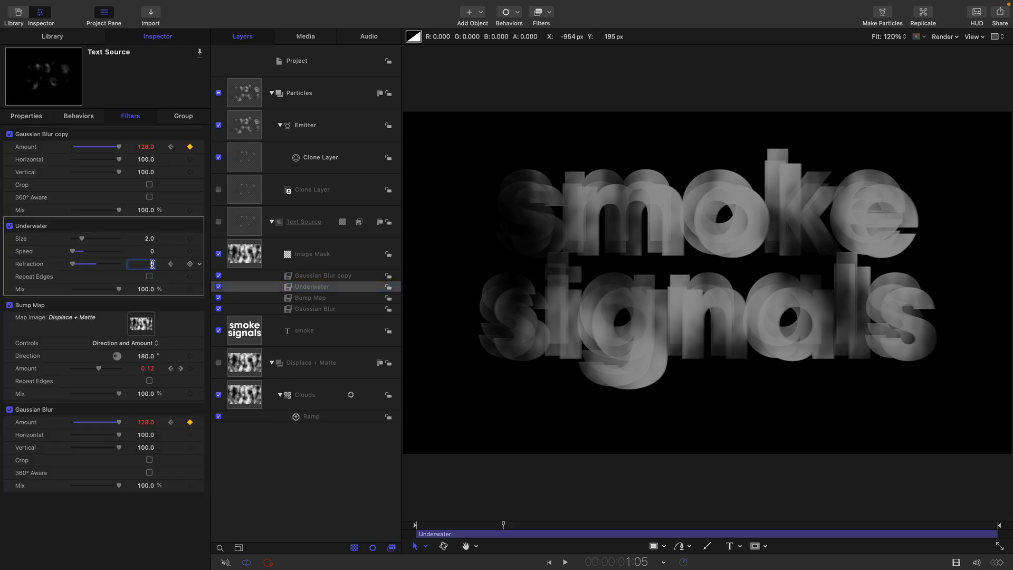
{"action": "type", "text": "120"}
{"action": "key", "text": "Return"}
Toggle the Underwater filter to compare, then scrub the timeline to preview the warp
{"action": "left_click", "coordinate": [10, 226]}
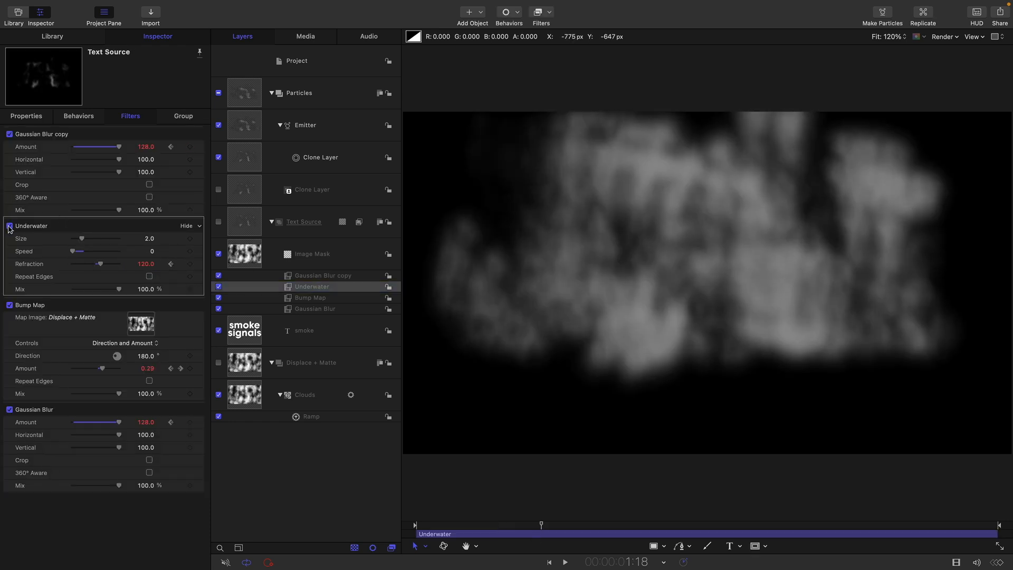
{"action": "left_click", "coordinate": [9, 226]}
{"action": "left_click", "coordinate": [9, 226]}
{"action": "left_click", "coordinate": [9, 226]}
{"action": "left_click", "coordinate": [9, 226]}
{"action": "left_click", "coordinate": [8, 226]}
{"action": "left_click", "coordinate": [9, 226]}
{"action": "left_click", "coordinate": [9, 227]}
{"action": "left_click", "coordinate": [9, 227]}
{"action": "left_click_drag", "start_coordinate": [545, 526], "coordinate": [562, 531]}
{"action": "mouse_move", "coordinate": [603, 536]}
{"action": "left_mouse_down"}
{"action": "mouse_move", "coordinate": [648, 541]}
{"action": "mouse_move", "coordinate": [464, 541]}
{"action": "mouse_move", "coordinate": [518, 526]}
{"action": "mouse_move", "coordinate": [589, 532]}
{"action": "left_mouse_up"}
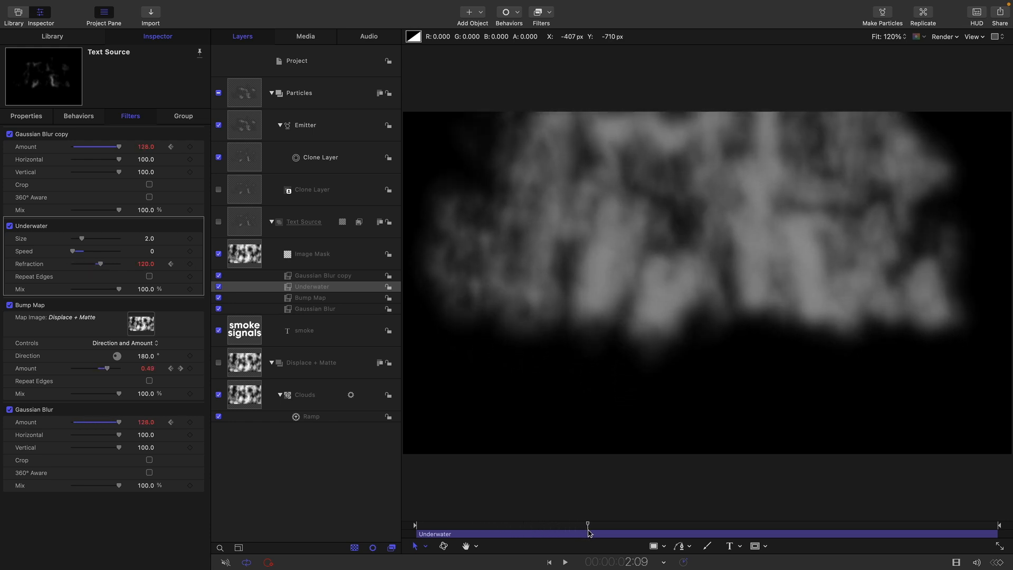
Add an Unsharp Mask filter to Text Source with Radius 32 and Amount 2.0
{"action": "left_click", "coordinate": [241, 221]}
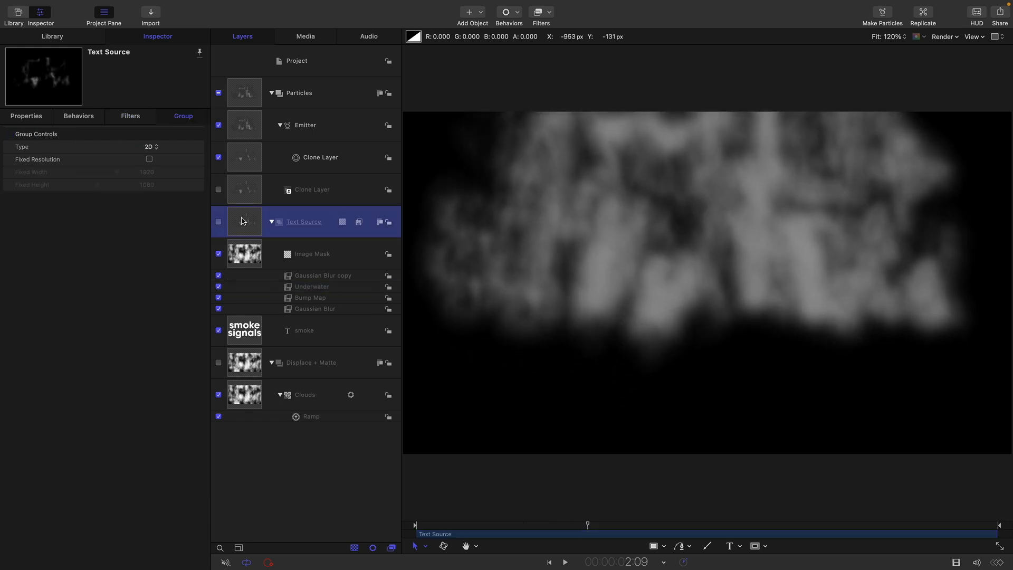
{"action": "left_click", "coordinate": [550, 13]}
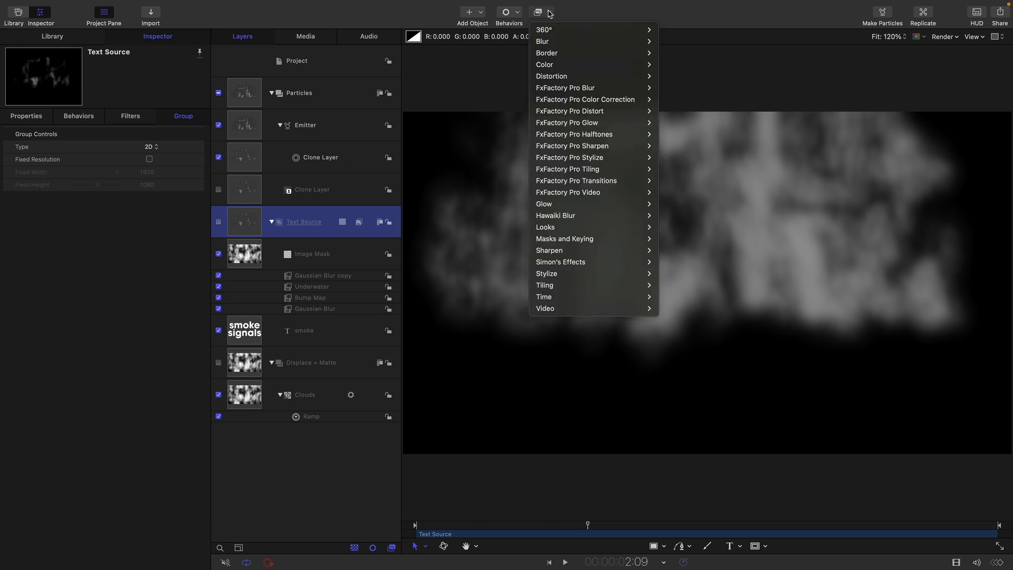
{"action": "mouse_move", "coordinate": [553, 251]}
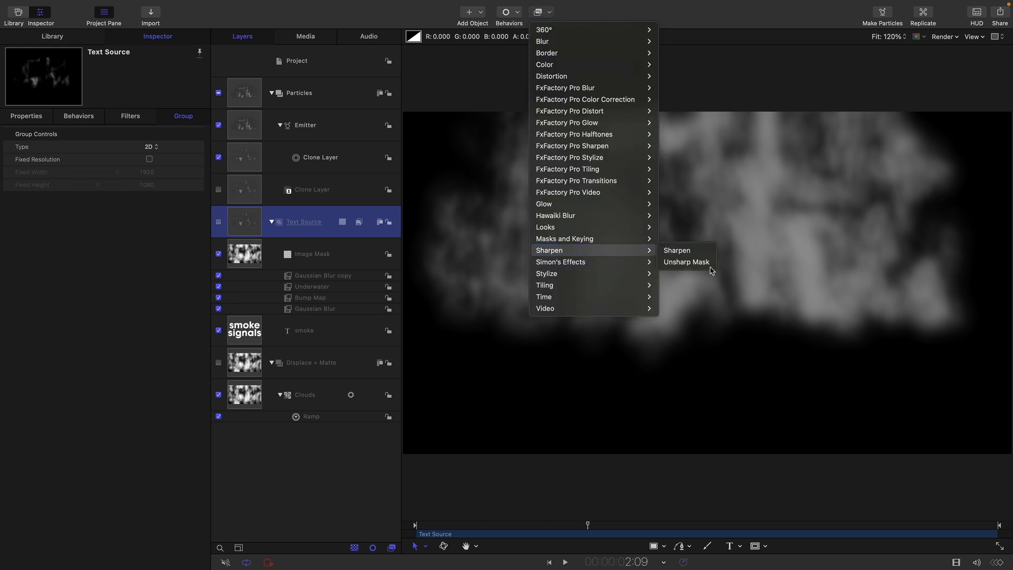
{"action": "left_click", "coordinate": [686, 262]}
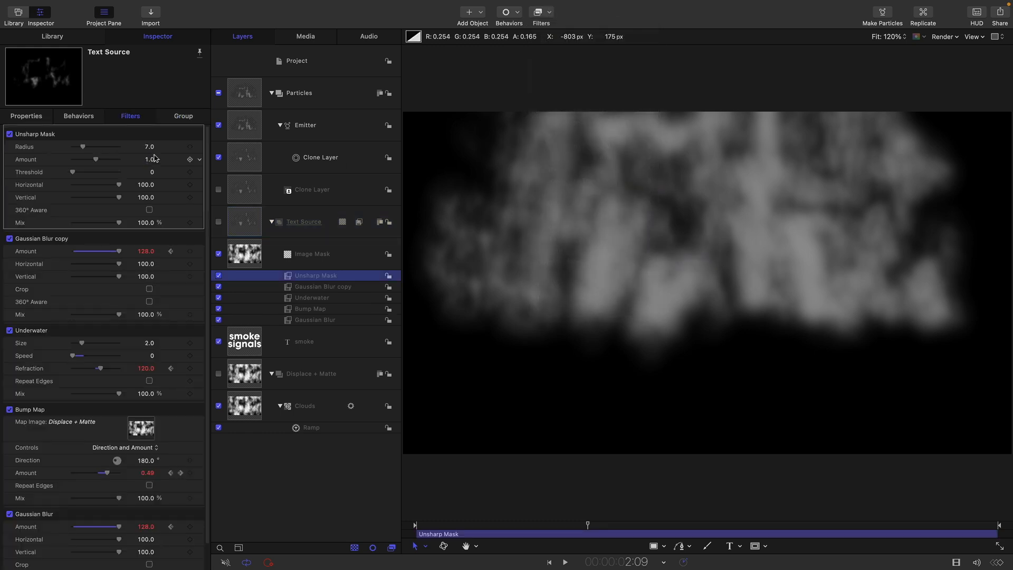
{"action": "left_click", "coordinate": [150, 147]}
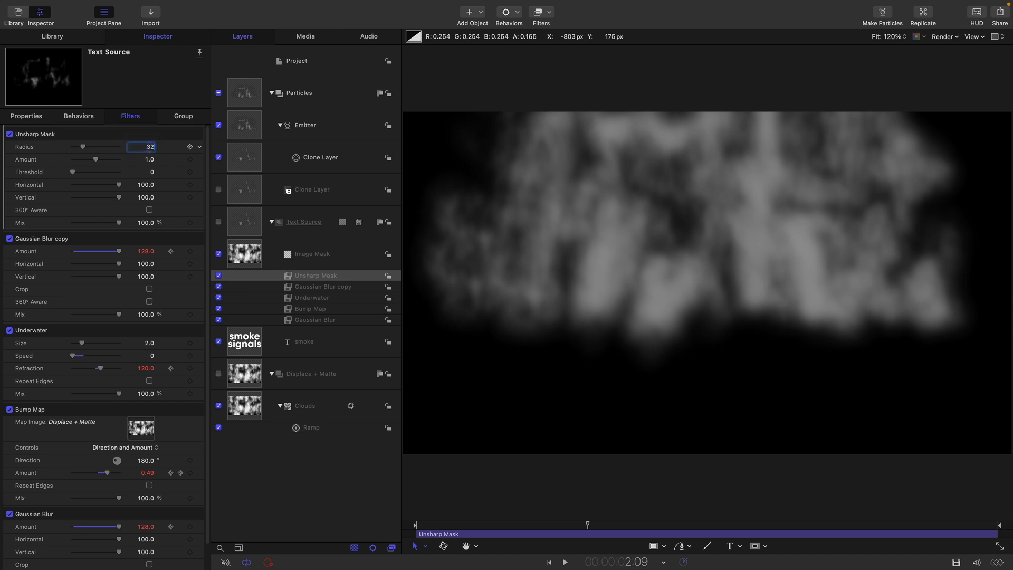
{"action": "type", "text": "32"}
{"action": "key", "text": "Return"}
{"action": "key", "text": "Tab"}
{"action": "type", "text": "2"}
{"action": "key", "text": "Return"}
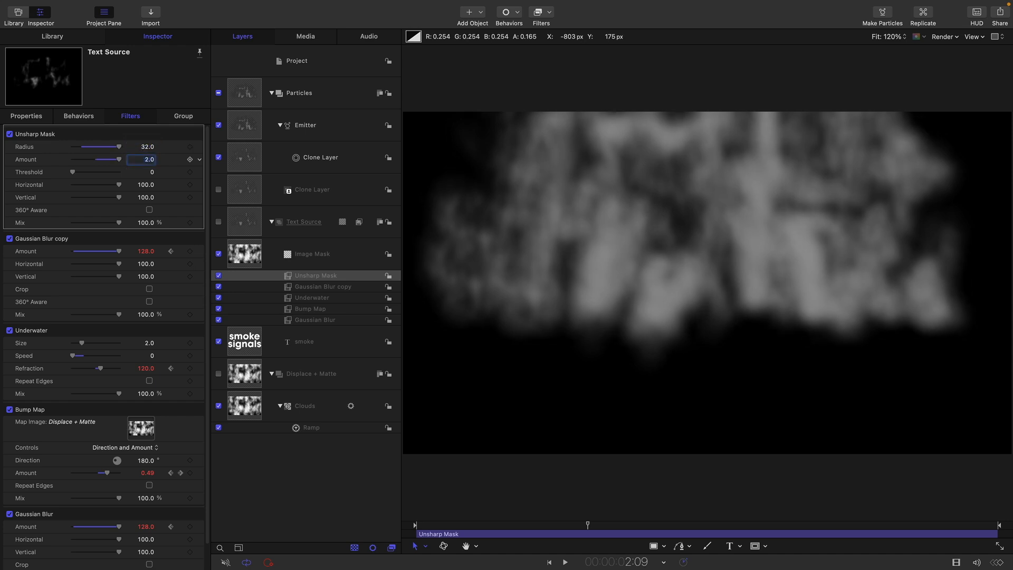
{"action": "left_click", "coordinate": [216, 276]}
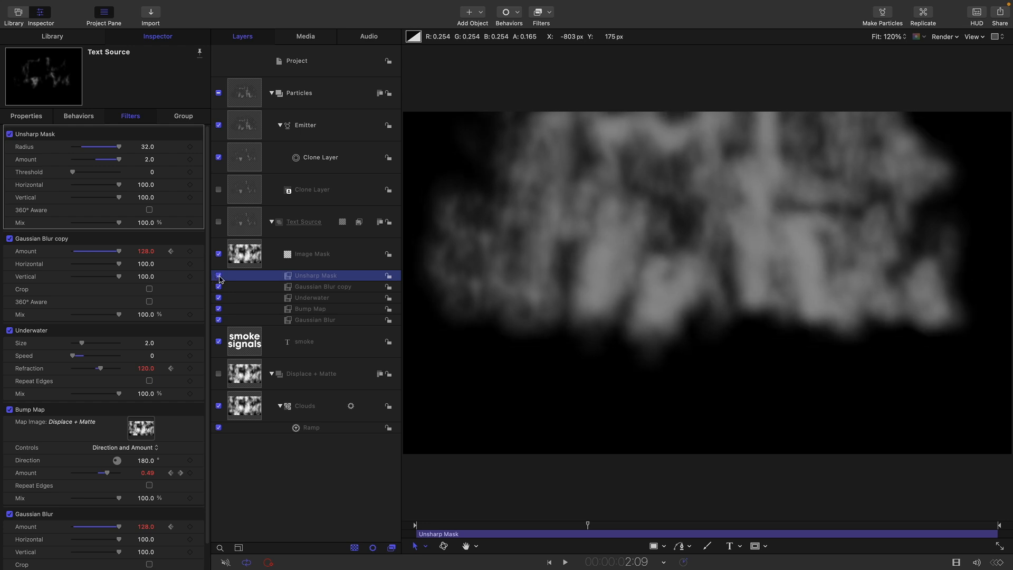
{"action": "left_click", "coordinate": [586, 525]}
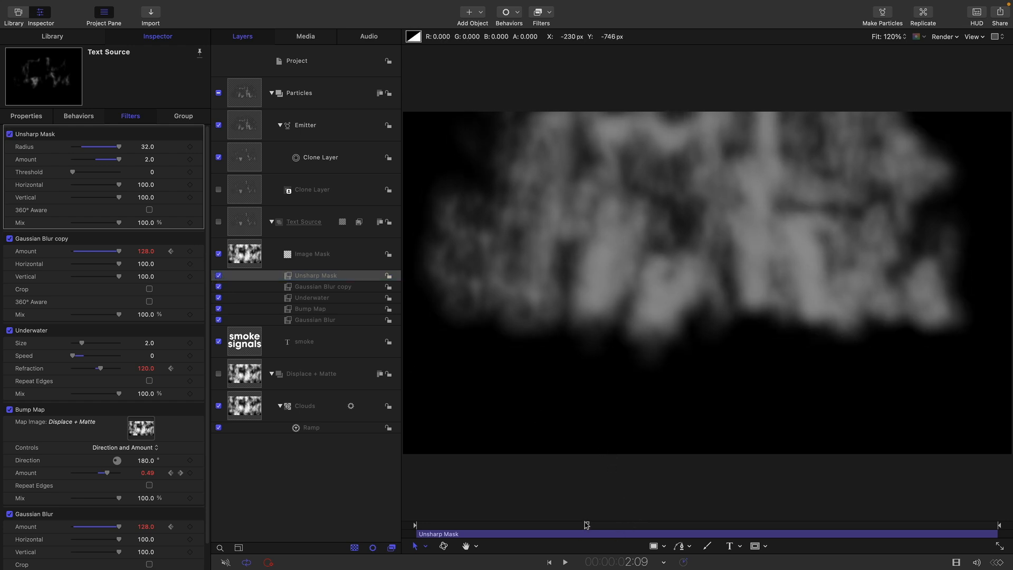
{"action": "left_click_drag", "start_coordinate": [586, 524], "coordinate": [566, 524]}
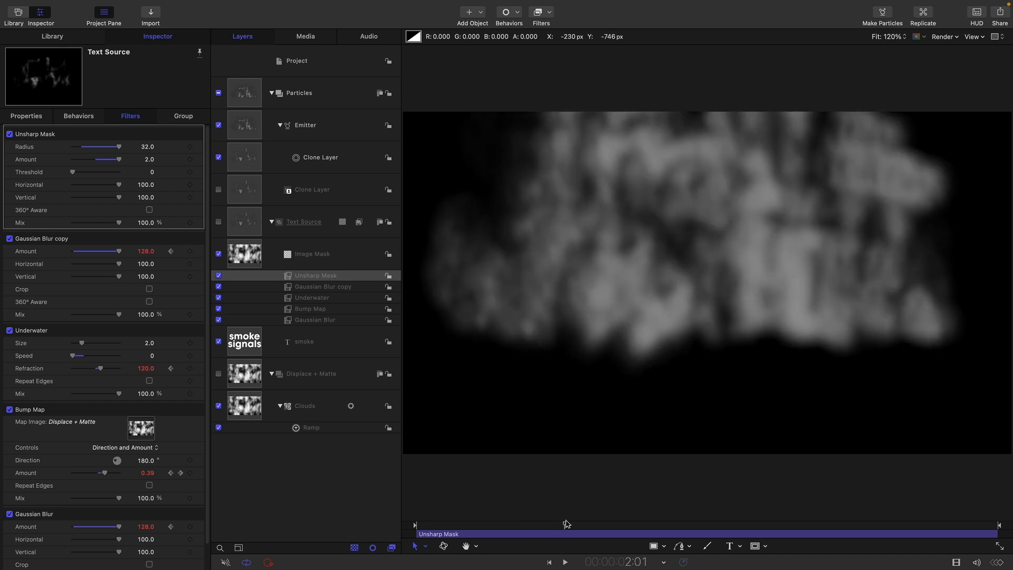
{"action": "left_click_drag", "start_coordinate": [566, 523], "coordinate": [486, 532]}
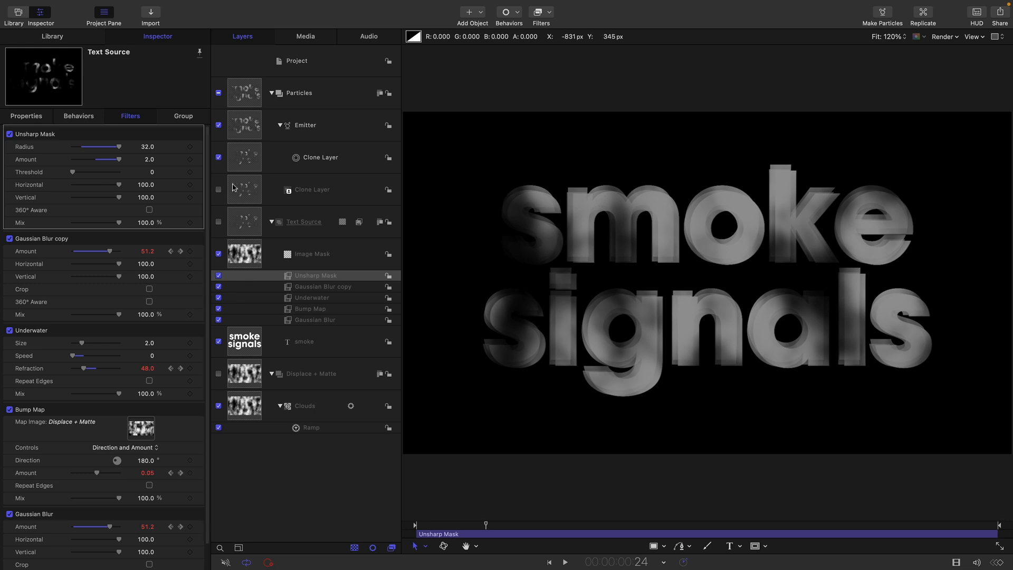
{"action": "left_click", "coordinate": [247, 129]}
Add a Gaussian Blur filter and move it onto the Particles group
{"action": "left_click", "coordinate": [550, 12]}
{"action": "mouse_move", "coordinate": [548, 43]}
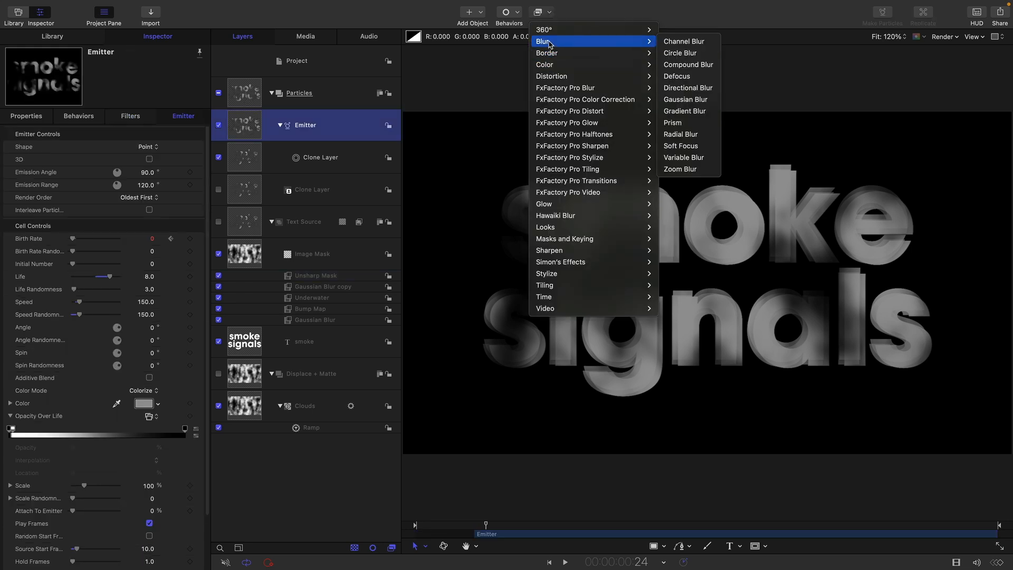
{"action": "left_click", "coordinate": [685, 99]}
{"action": "left_click_drag", "start_coordinate": [299, 150], "coordinate": [244, 93]}
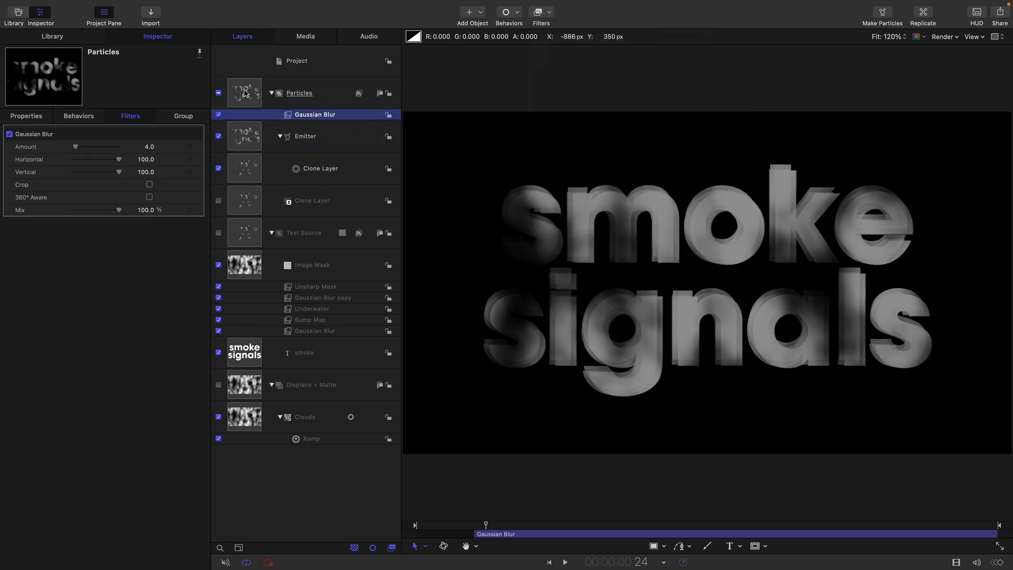
Keyframe the particle blur Amount at 0 on frame 20, then raise it to 128 at 1:05
{"action": "left_click", "coordinate": [141, 277]}
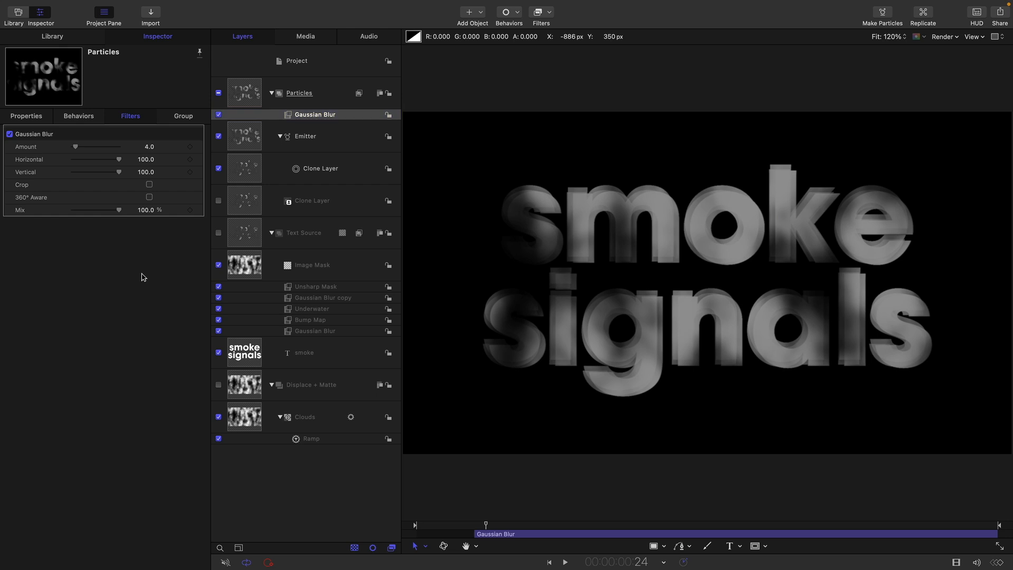
{"action": "key", "text": "Tab"}
{"action": "type", "text": "20"}
{"action": "key", "text": "Return"}
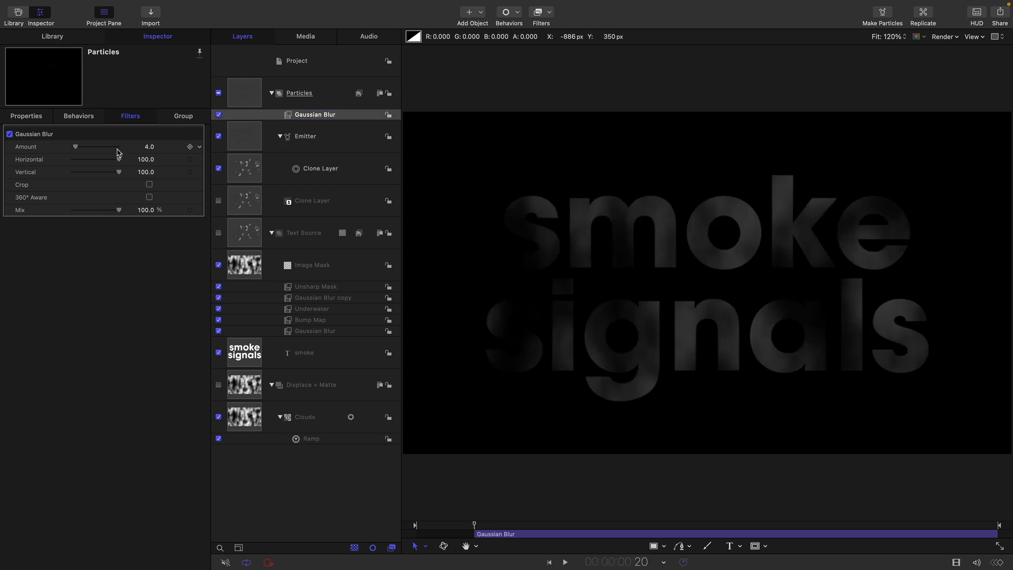
{"action": "left_click", "coordinate": [190, 148]}
{"action": "left_click", "coordinate": [190, 148]}
{"action": "type", "text": "j105"}
{"action": "key", "text": "Return"}
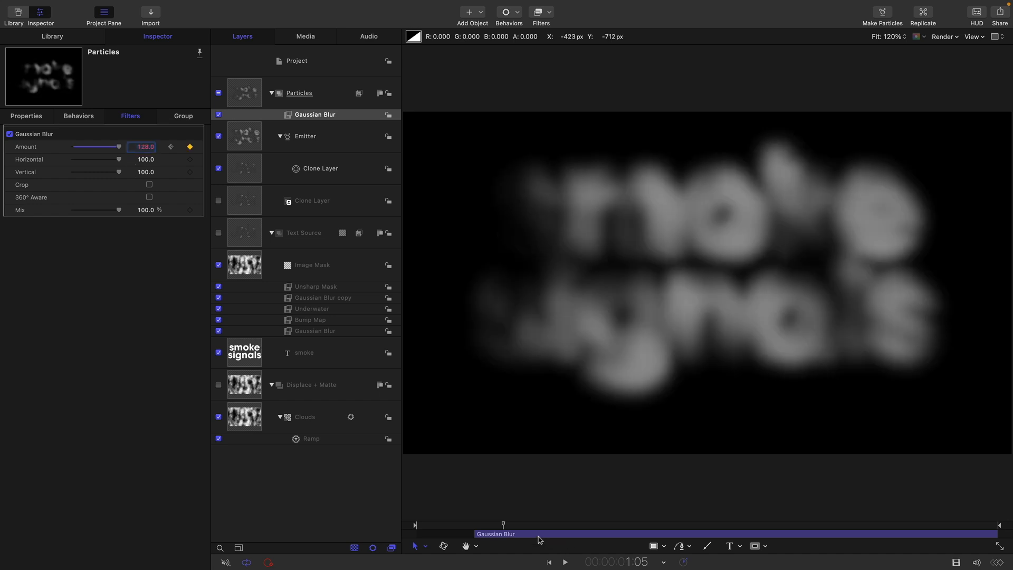
{"action": "left_click_drag", "start_coordinate": [503, 525], "coordinate": [539, 530]}
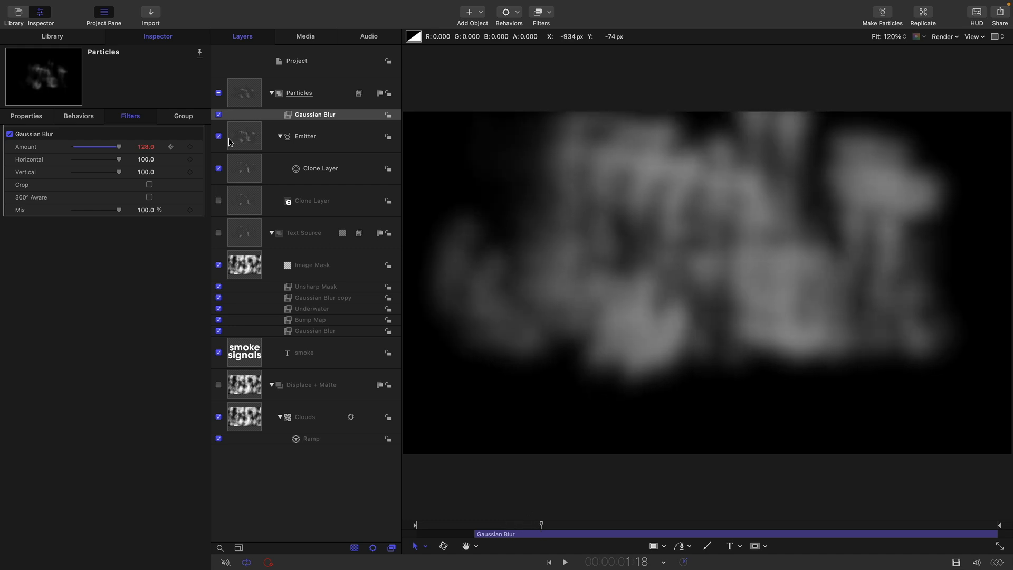
Add a Gravity behavior to the Emitter with Acceleration -50
{"action": "left_click", "coordinate": [245, 139]}
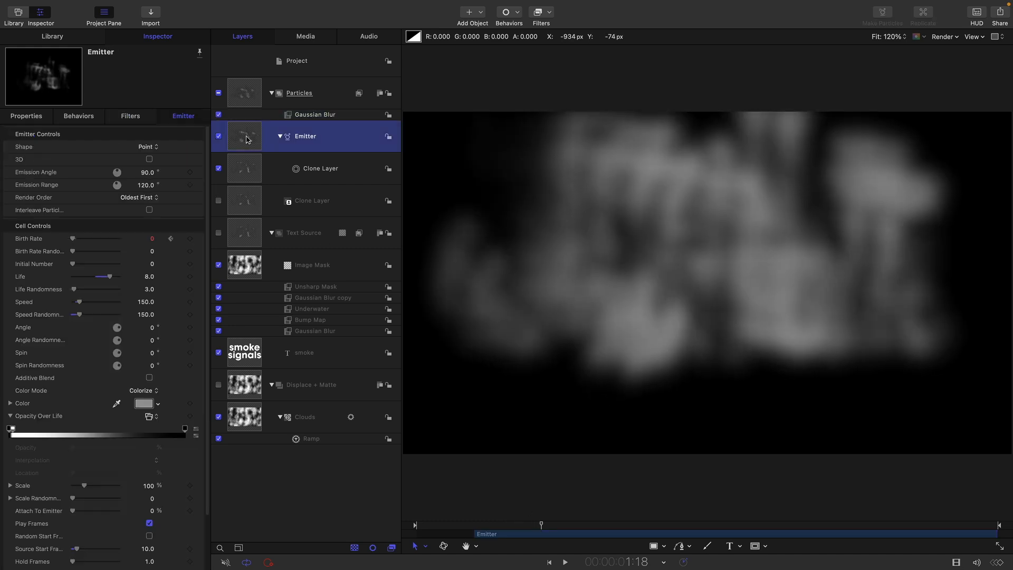
{"action": "left_click", "coordinate": [518, 13]}
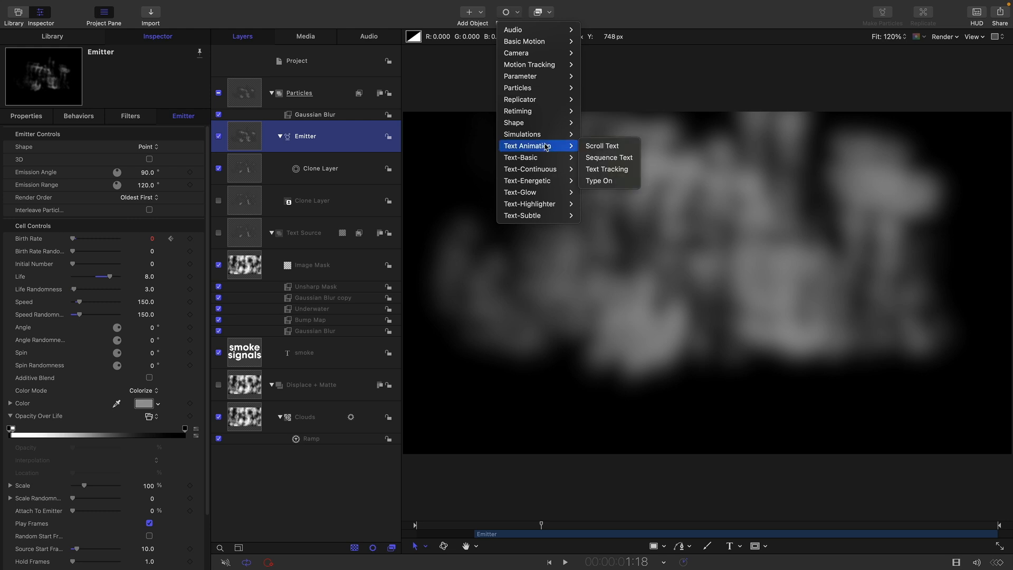
{"action": "mouse_move", "coordinate": [547, 139]}
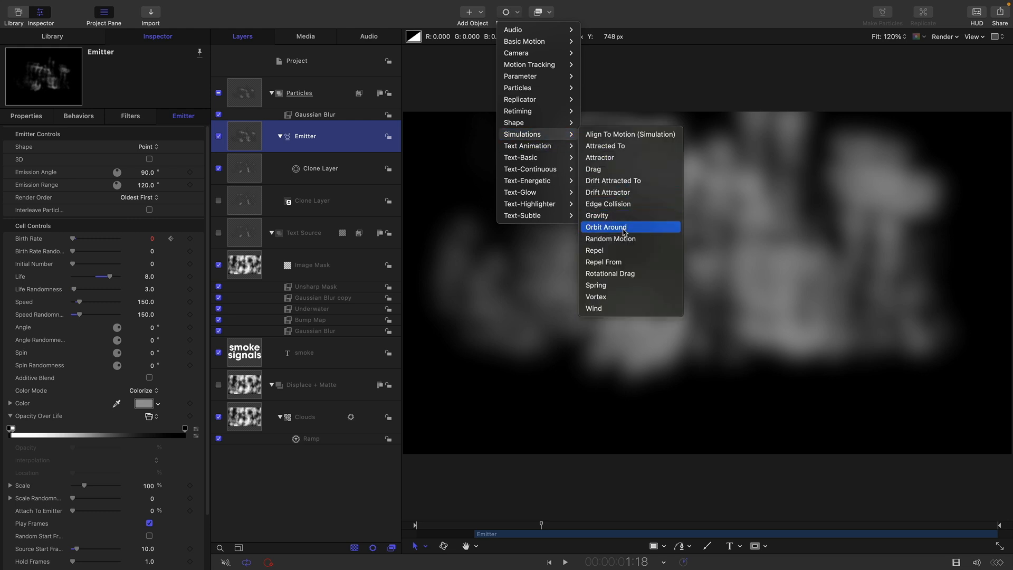
{"action": "left_click", "coordinate": [596, 215]}
{"action": "left_click", "coordinate": [148, 159]}
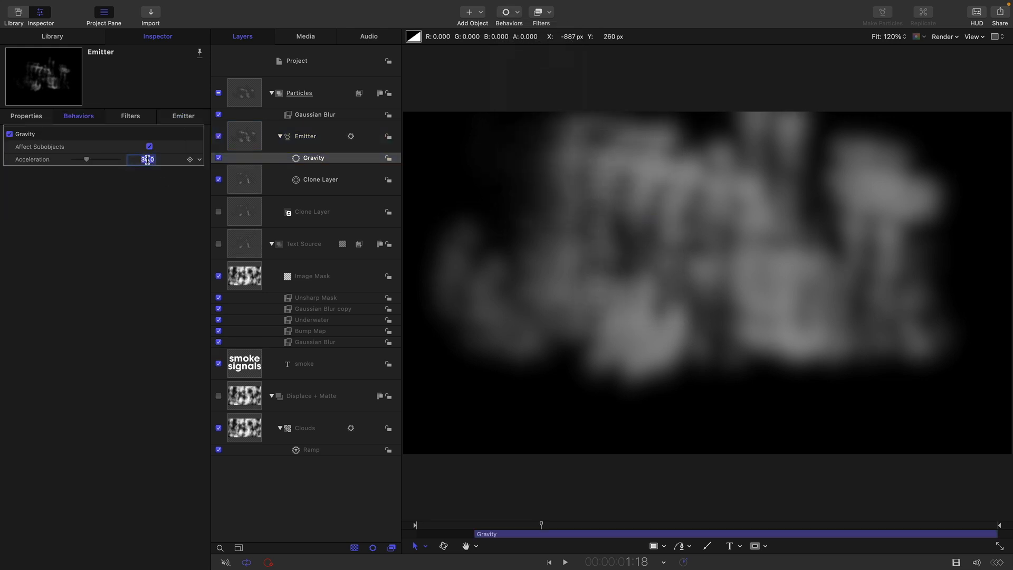
{"action": "type", "text": "-50"}
{"action": "key", "text": "Return"}
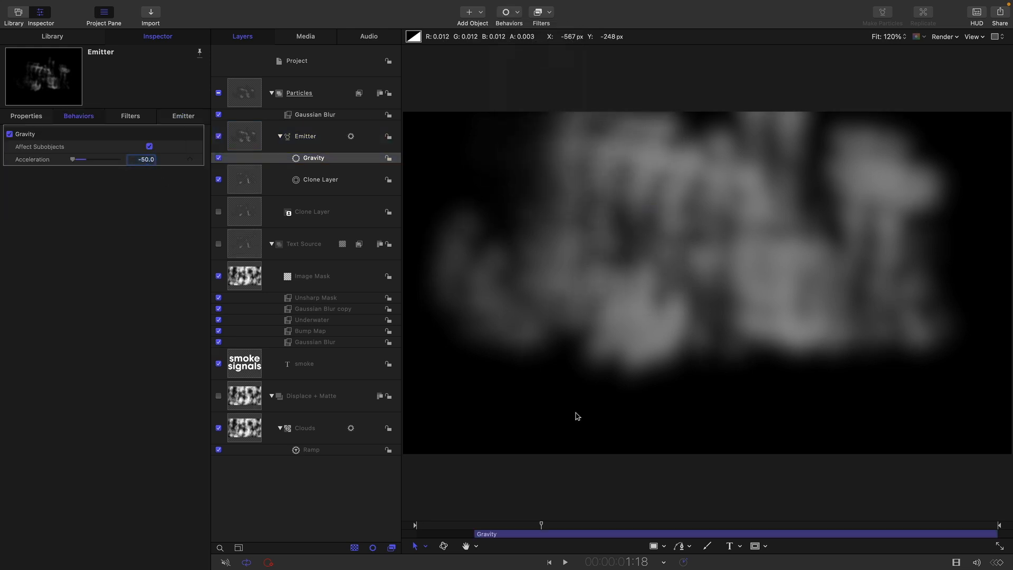
Rewind and play back to watch the text turn into rising smoke
{"action": "left_click_drag", "start_coordinate": [540, 527], "coordinate": [436, 526]}
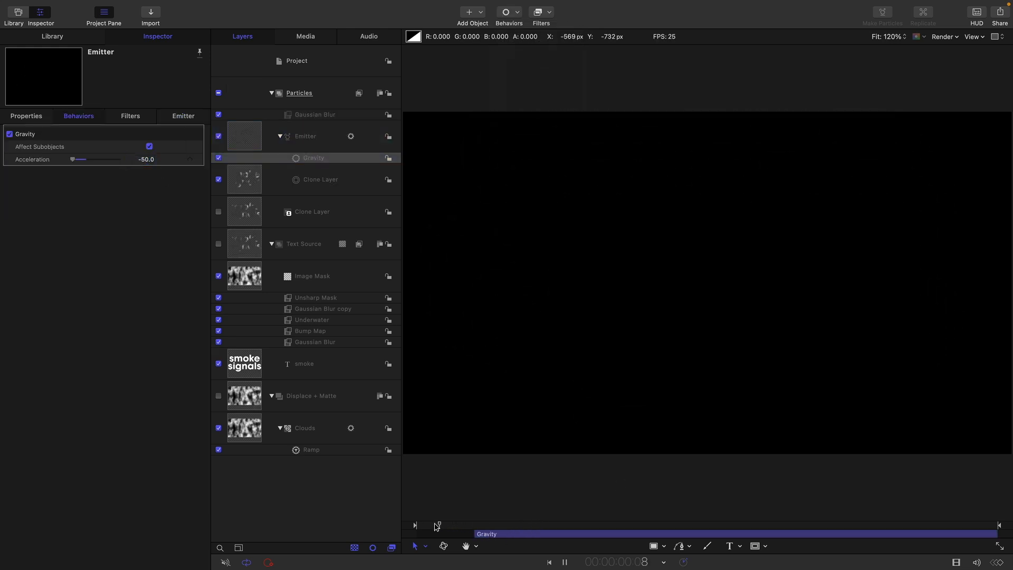
{"action": "key", "text": "space"}
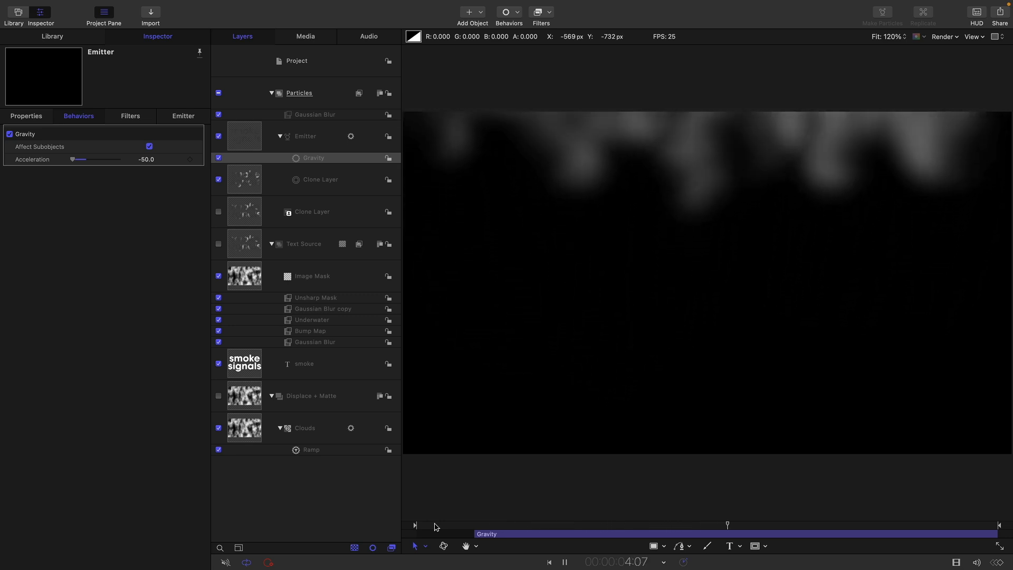
{"action": "key", "text": "space"}
{"action": "left_click", "coordinate": [440, 525]}
{"action": "left_click_drag", "start_coordinate": [442, 532], "coordinate": [493, 545]}
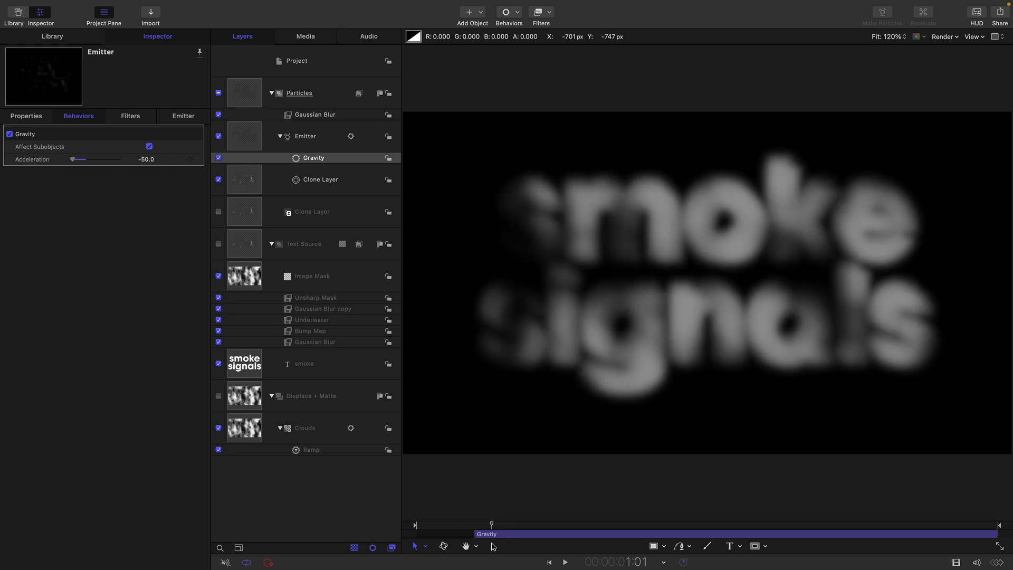
{"action": "left_click", "coordinate": [244, 364]}
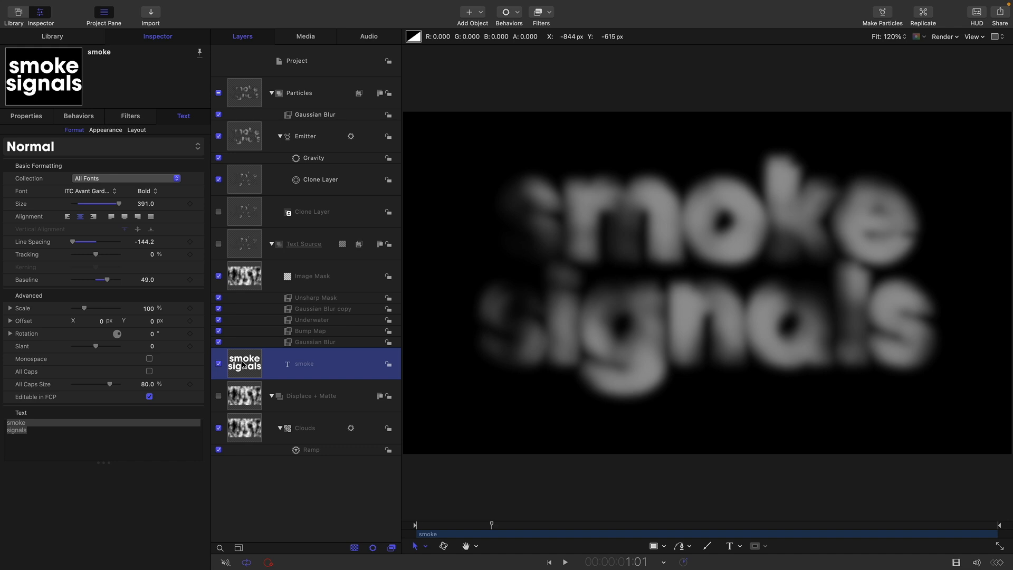
Put the smoke text layer inside a new Group
{"action": "mouse_move", "coordinate": [98, 2]}
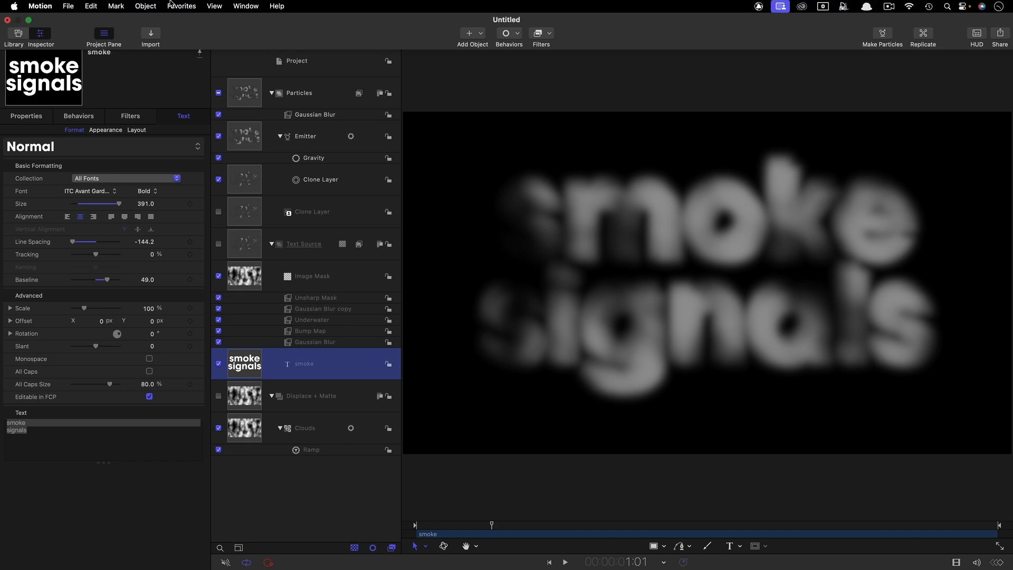
{"action": "left_click", "coordinate": [146, 6]}
{"action": "left_click", "coordinate": [151, 22]}
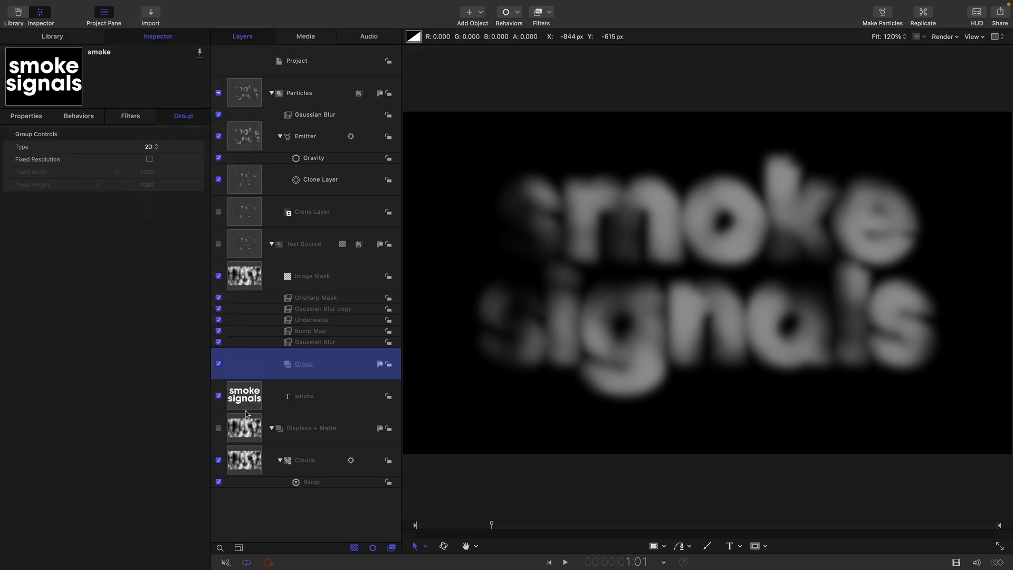
{"action": "left_click_drag", "start_coordinate": [244, 396], "coordinate": [331, 366]}
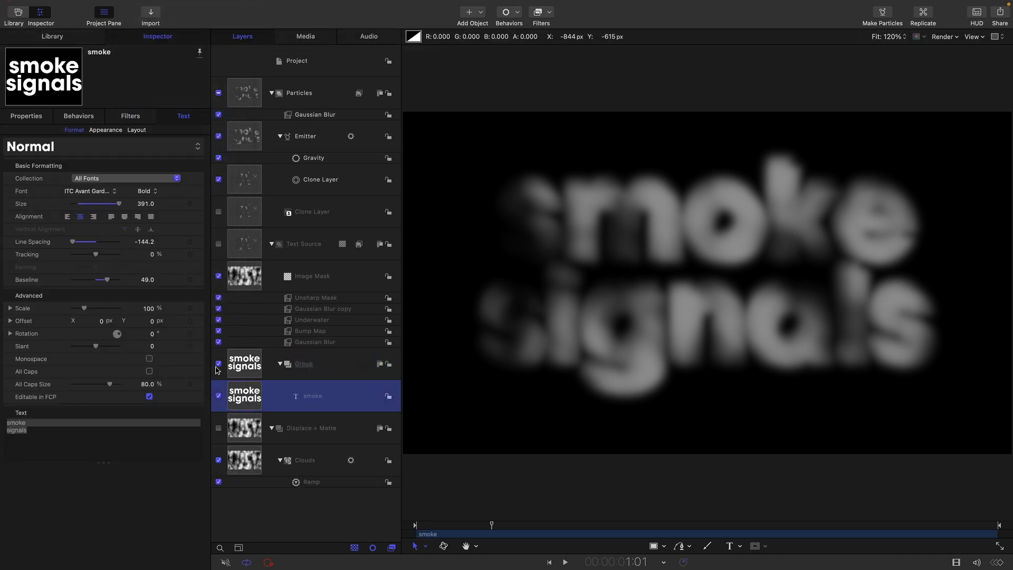
Make a clone layer of the Group and move Clone Layer 1 to the top of the layers
{"action": "left_click", "coordinate": [245, 363]}
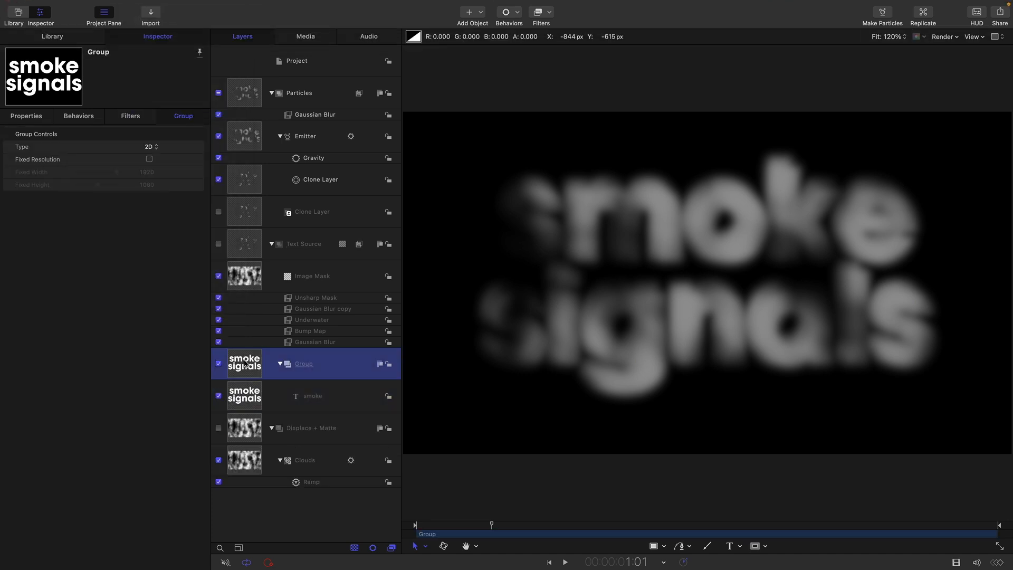
{"action": "right_click", "coordinate": [246, 363]}
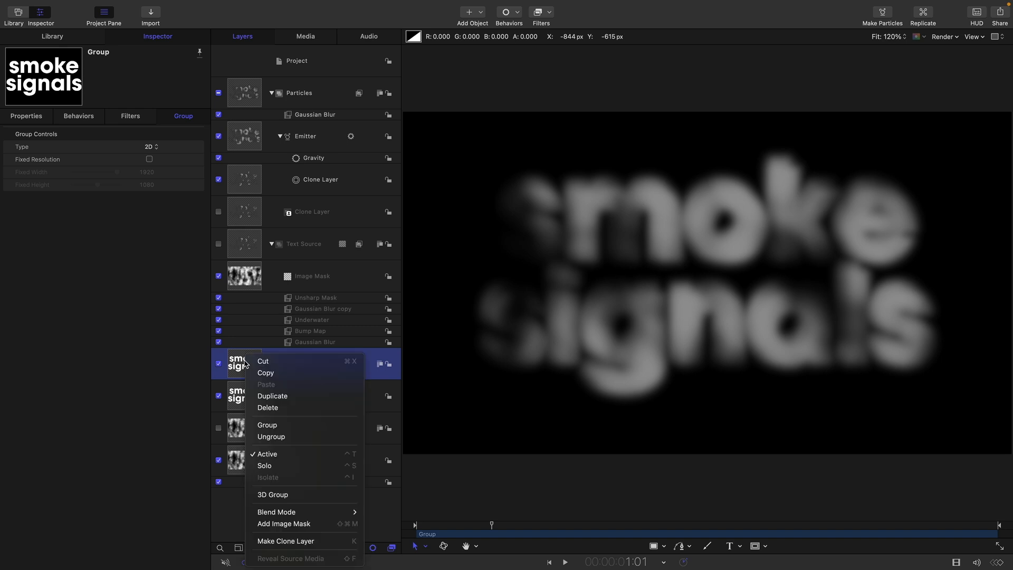
{"action": "left_click", "coordinate": [293, 541]}
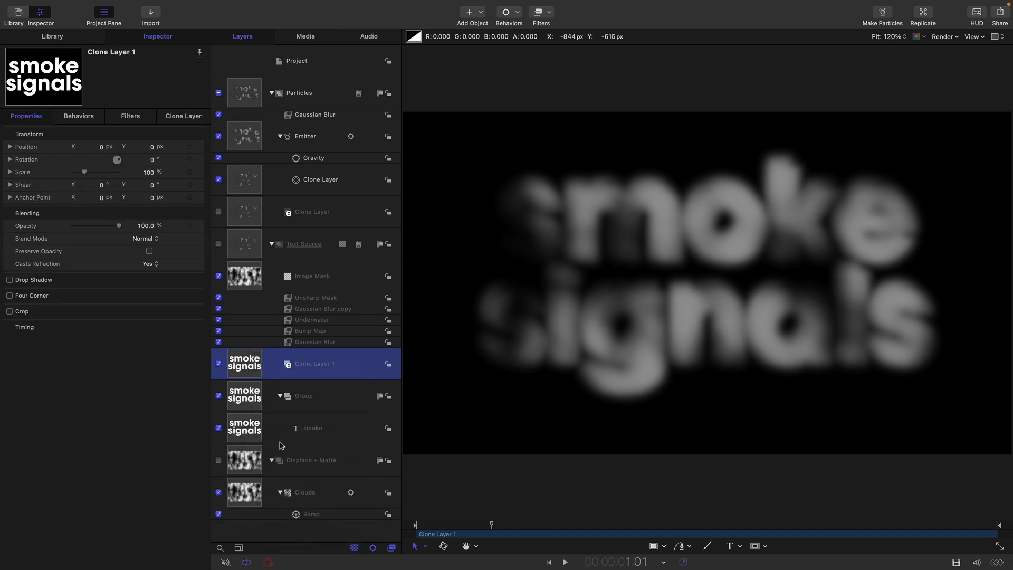
{"action": "mouse_move", "coordinate": [248, 369]}
{"action": "left_mouse_down"}
{"action": "mouse_move", "coordinate": [274, 303]}
{"action": "mouse_move", "coordinate": [285, 42]}
{"action": "mouse_move", "coordinate": [252, 78]}
{"action": "left_mouse_up"}
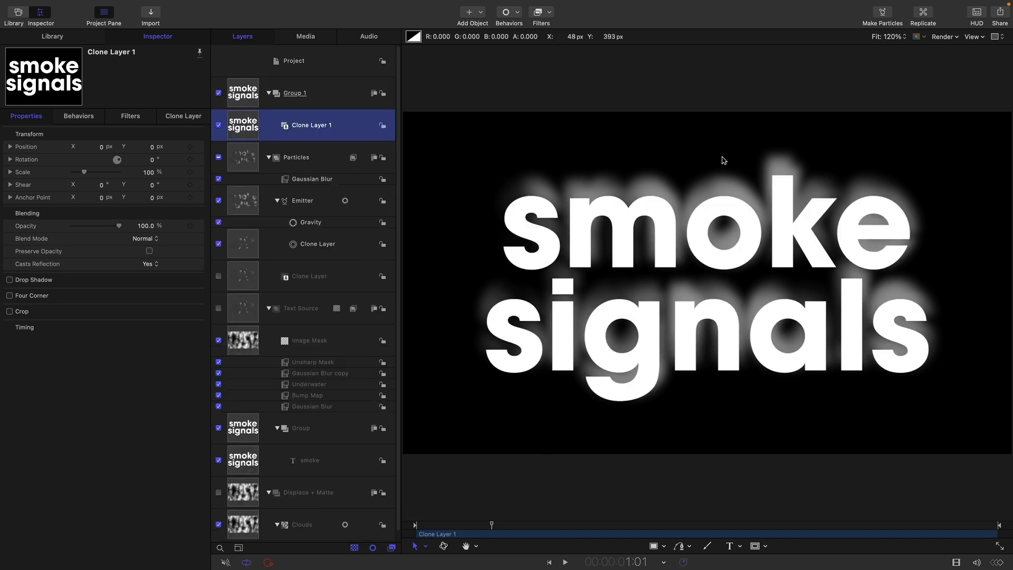
Mask Group 1 with an Image Mask from Displace + Matte using its Luminance channel
{"action": "left_click", "coordinate": [237, 89]}
{"action": "right_click", "coordinate": [237, 88]}
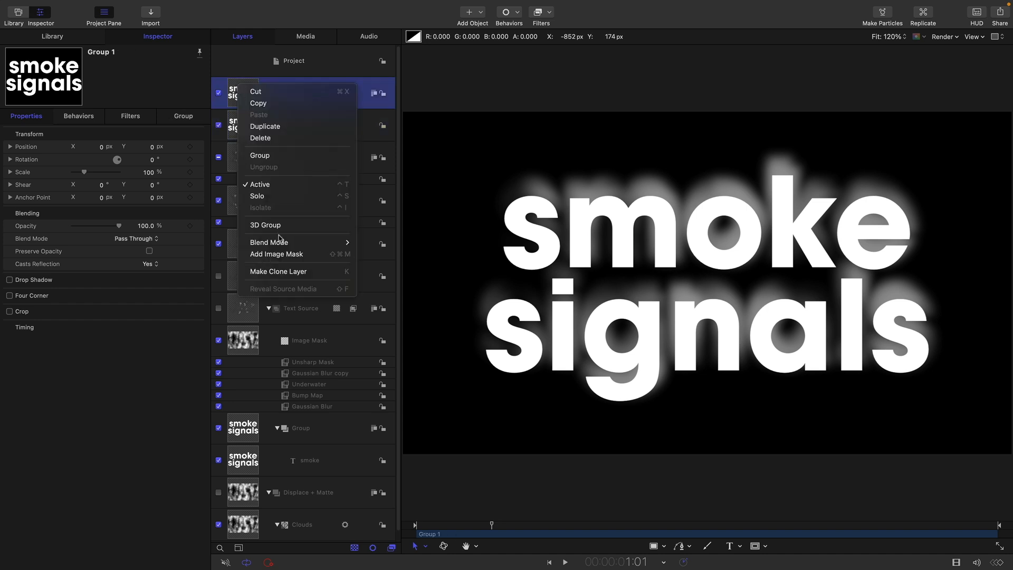
{"action": "left_click", "coordinate": [265, 255]}
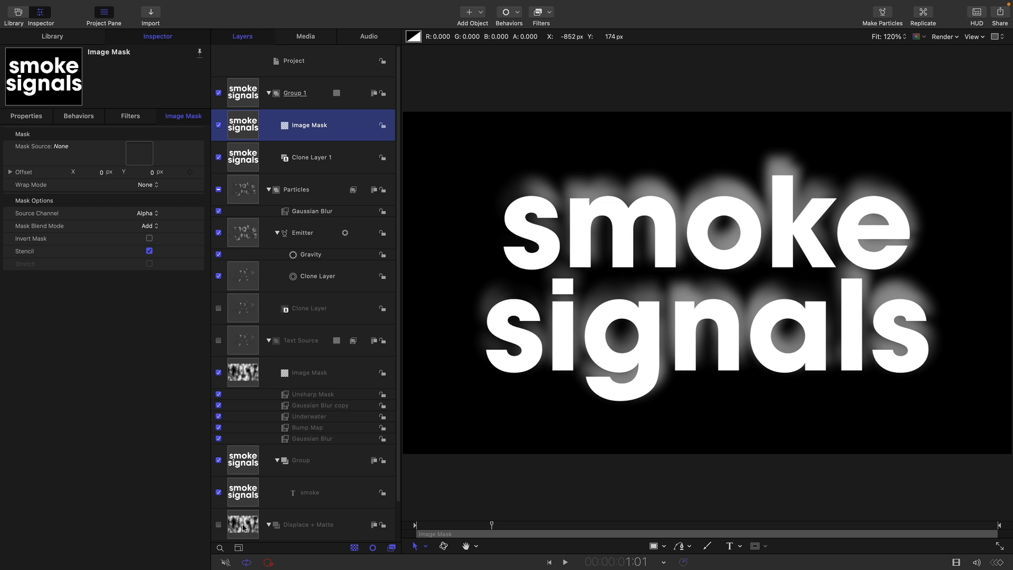
{"action": "left_click_drag", "start_coordinate": [243, 527], "coordinate": [138, 155]}
{"action": "left_click", "coordinate": [147, 213]}
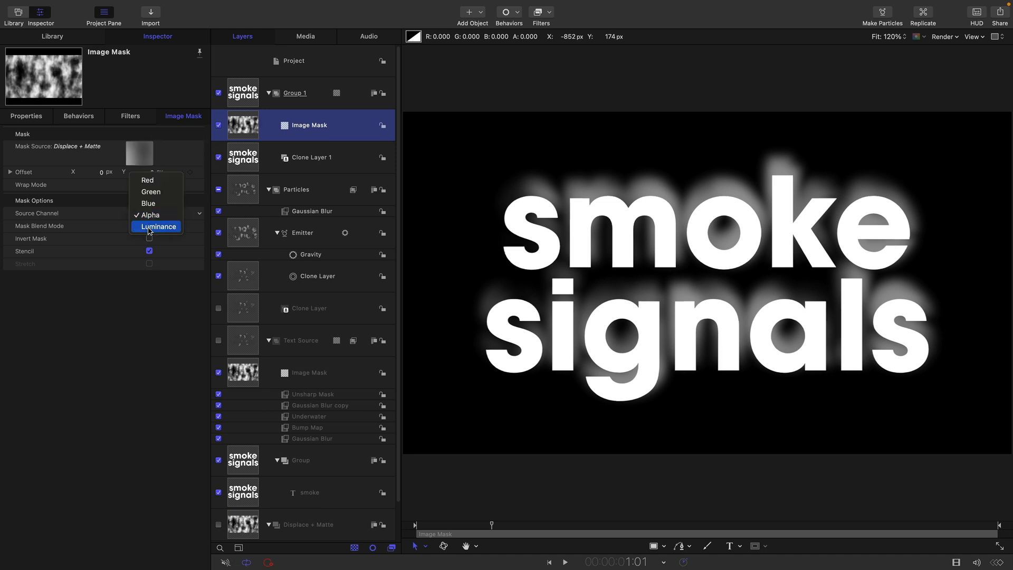
{"action": "left_click", "coordinate": [149, 229]}
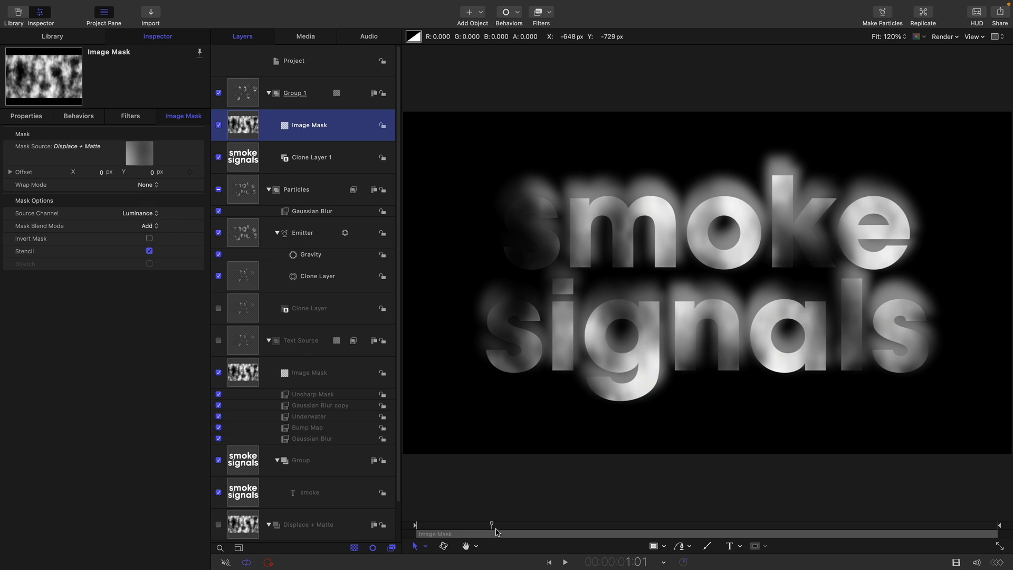
{"action": "left_click_drag", "start_coordinate": [496, 531], "coordinate": [480, 530]}
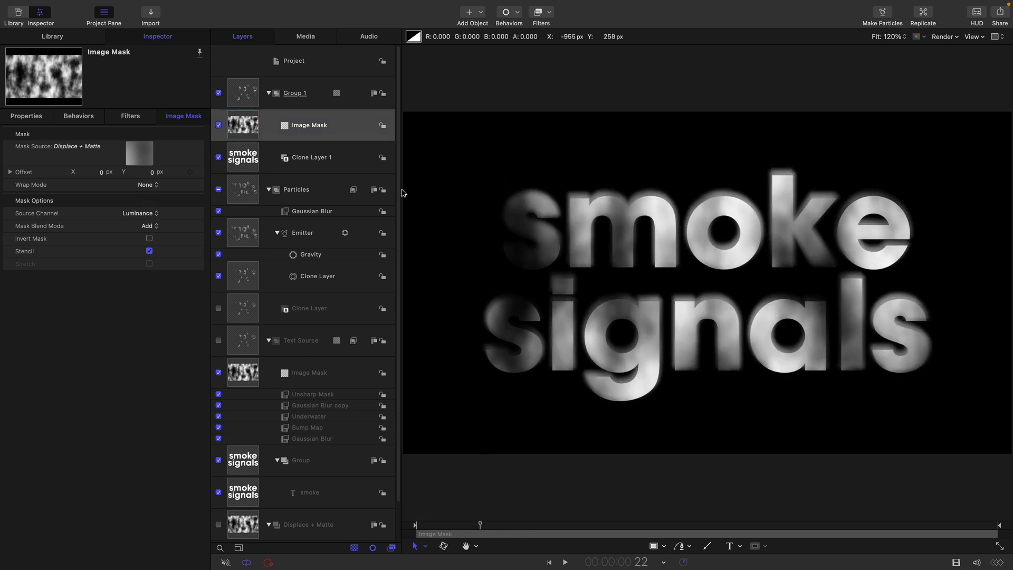
Add a Levels filter to the Image Mask and raise RGB Black Out to 1.0
{"action": "mouse_move", "coordinate": [520, 31]}
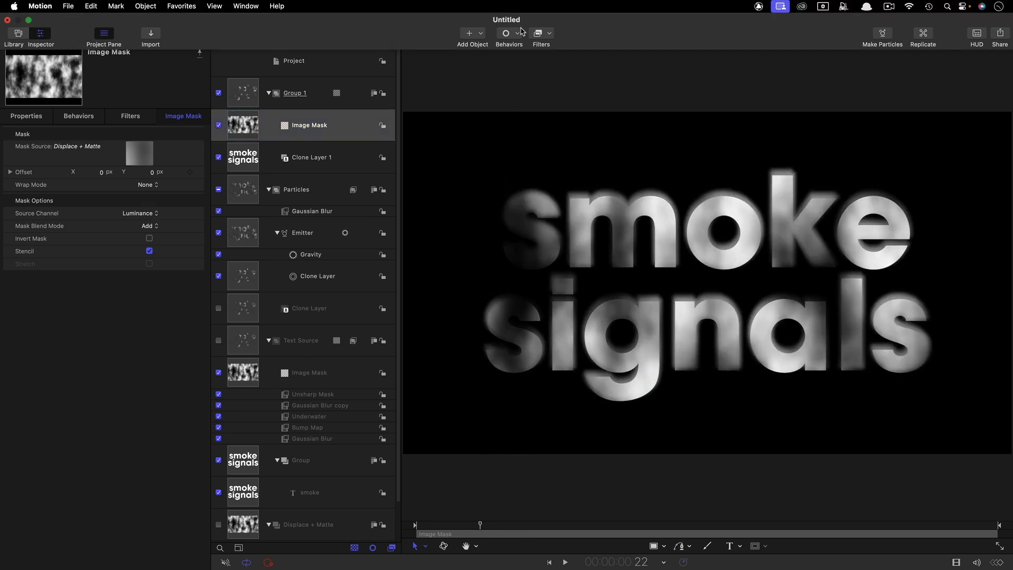
{"action": "left_click", "coordinate": [550, 35]}
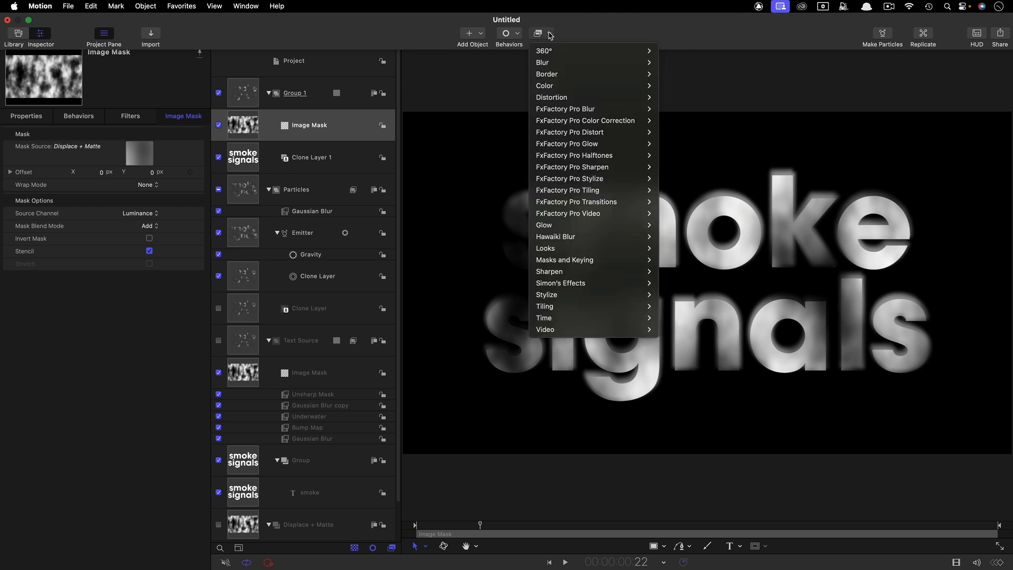
{"action": "mouse_move", "coordinate": [563, 87]}
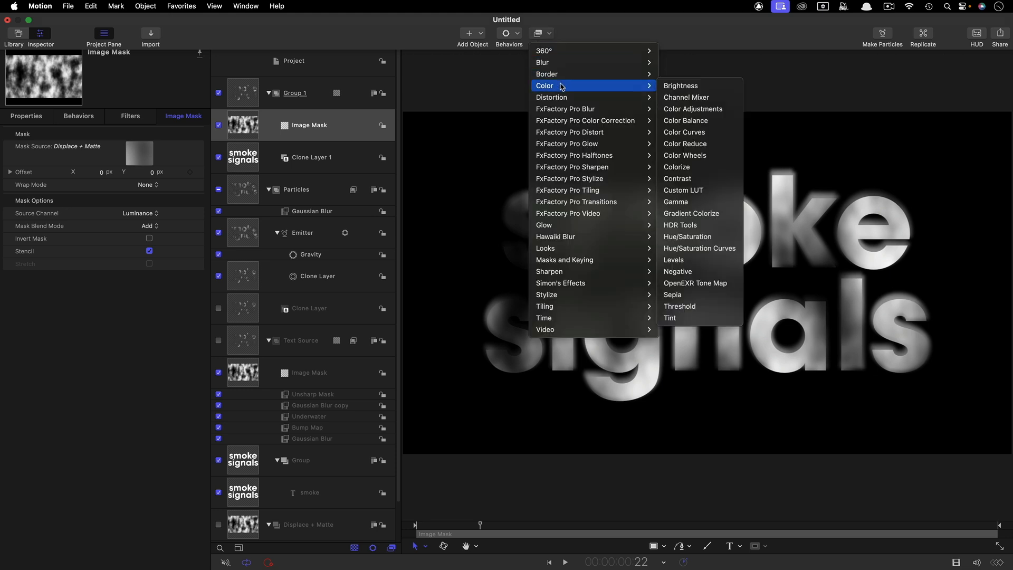
{"action": "left_click", "coordinate": [680, 263]}
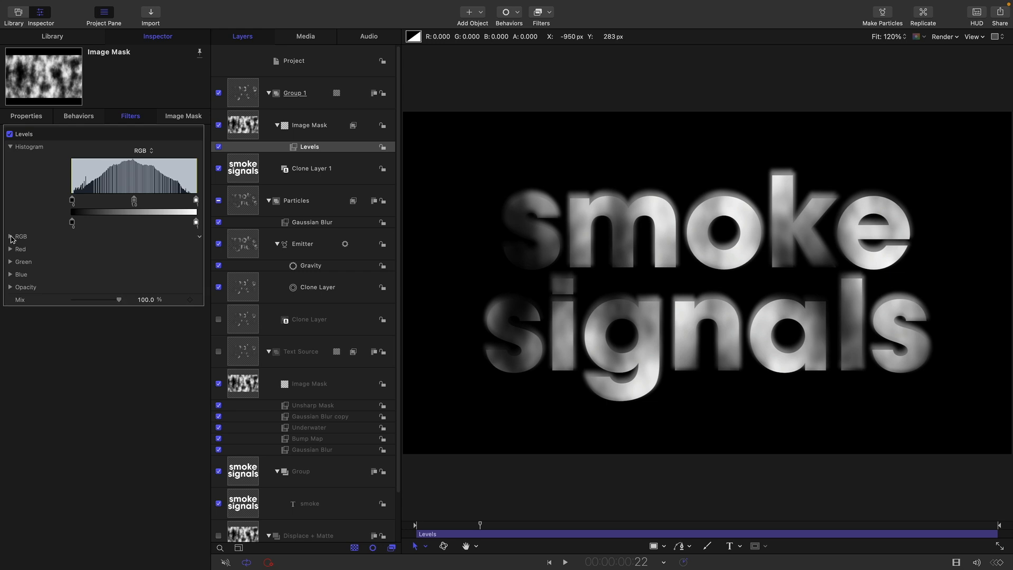
{"action": "left_click", "coordinate": [11, 237]}
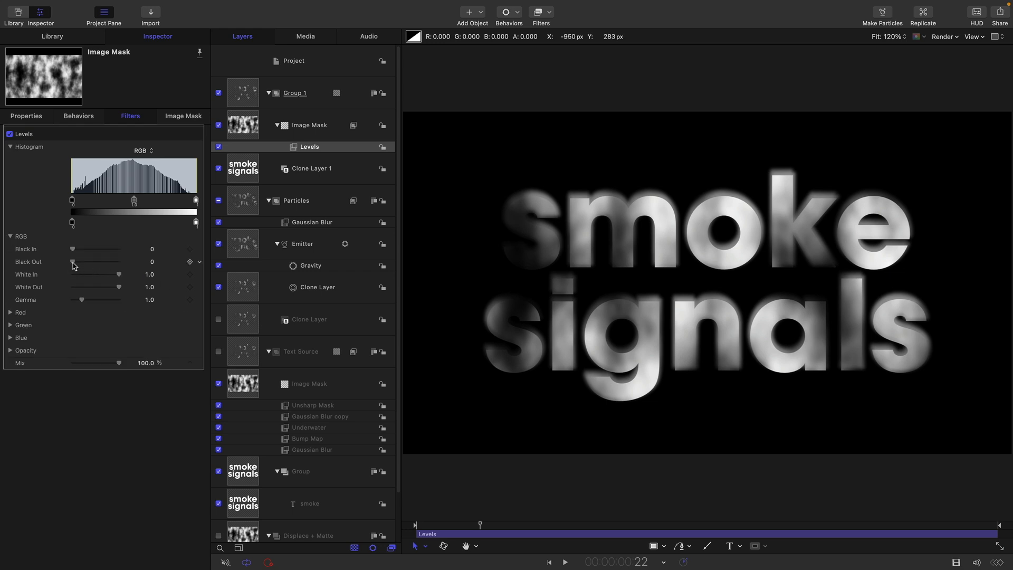
{"action": "left_click_drag", "start_coordinate": [74, 261], "coordinate": [153, 265]}
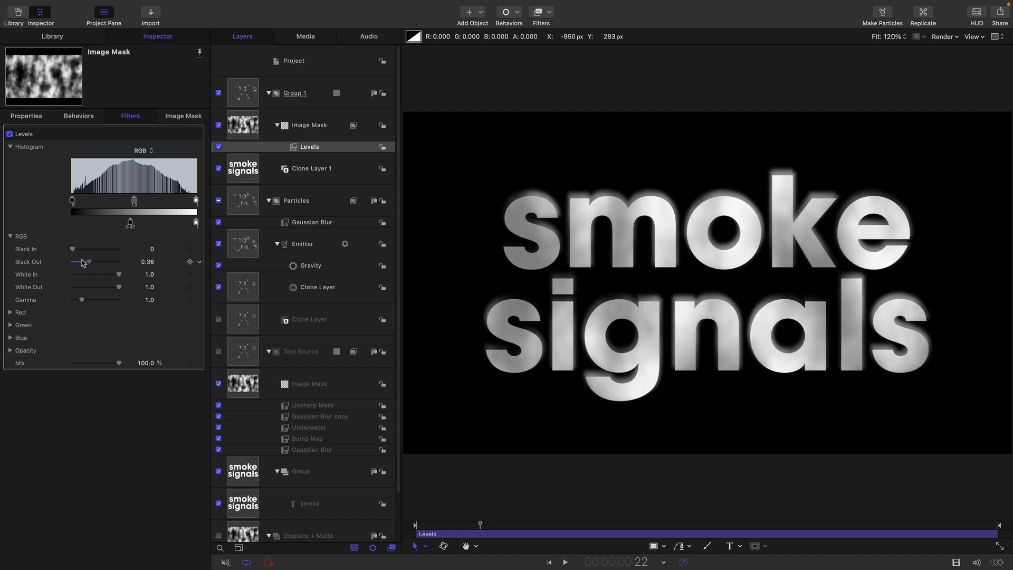
{"action": "left_click_drag", "start_coordinate": [119, 261], "coordinate": [175, 274]}
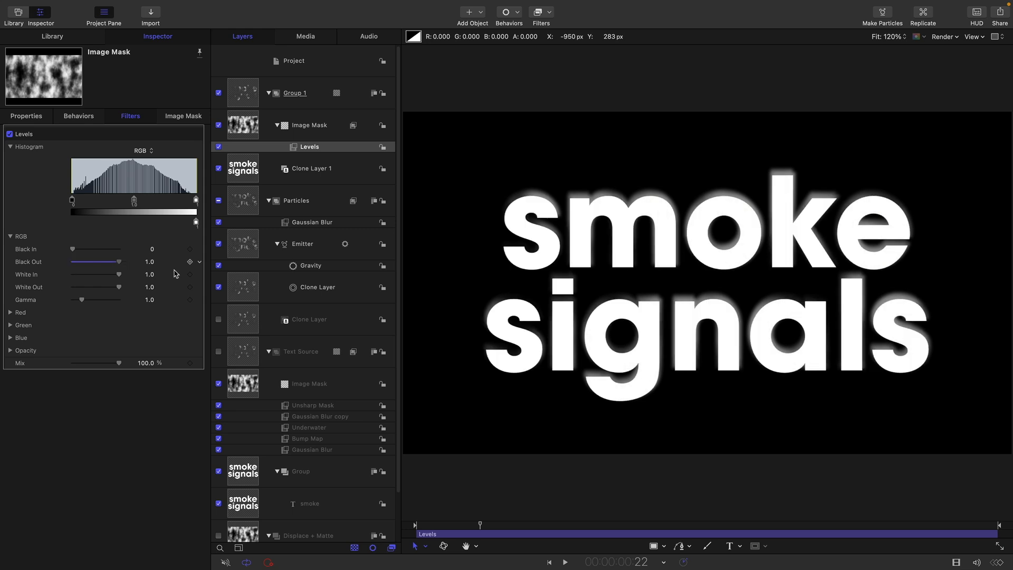
Keyframe Black Out at 1.0 on frame 20, then drop it to 0 at 1:05
{"action": "double_click", "coordinate": [621, 562]}
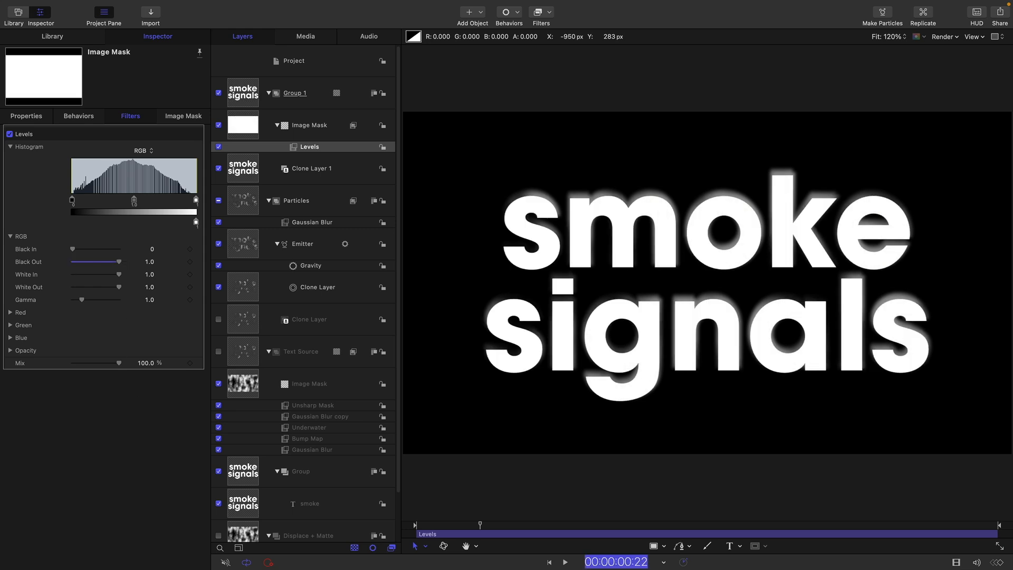
{"action": "type", "text": "20"}
{"action": "key", "text": "Return"}
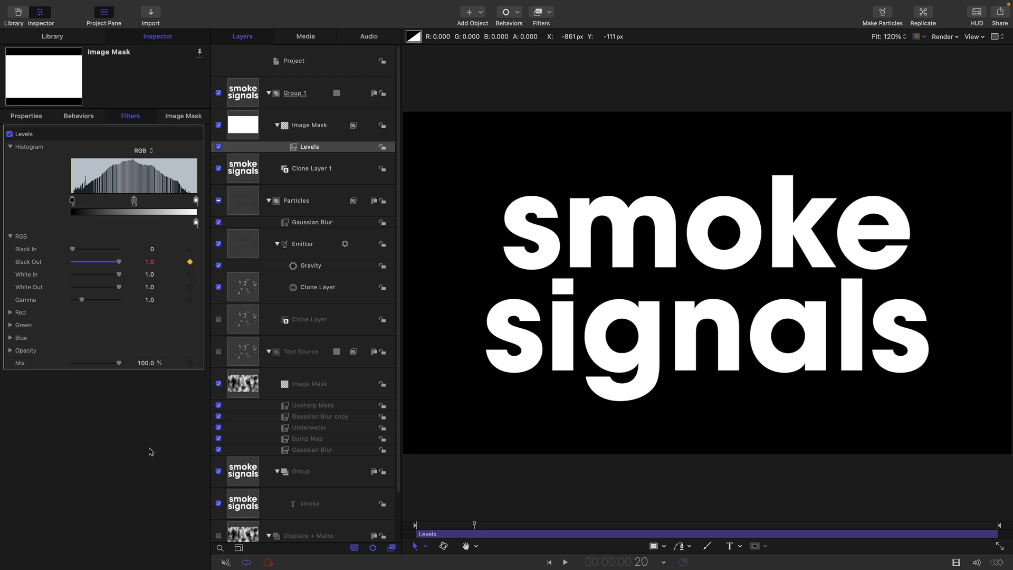
{"action": "key", "text": "Tab"}
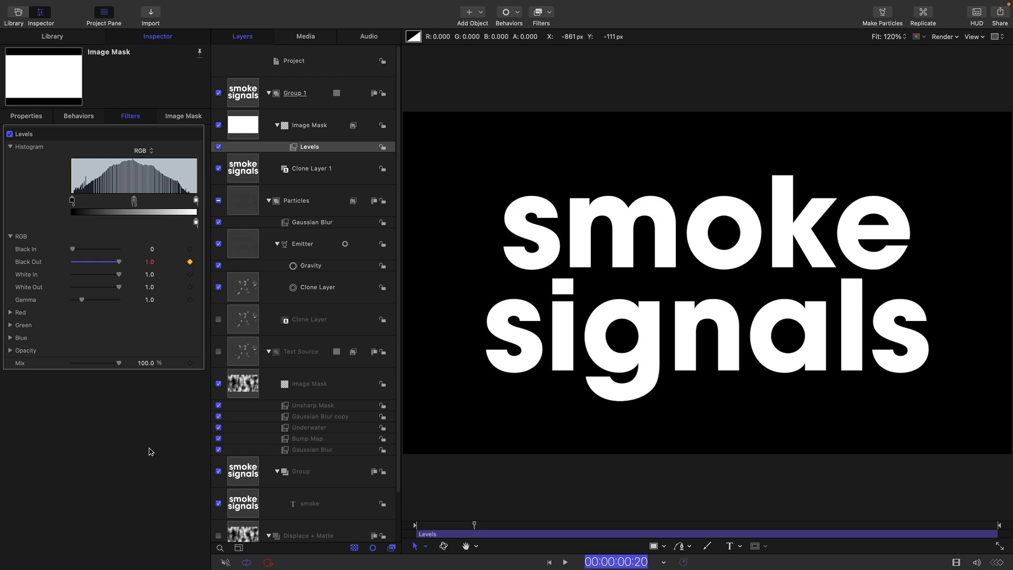
{"action": "type", "text": "105"}
{"action": "key", "text": "Return"}
{"action": "left_click_drag", "start_coordinate": [119, 262], "coordinate": [16, 259]}
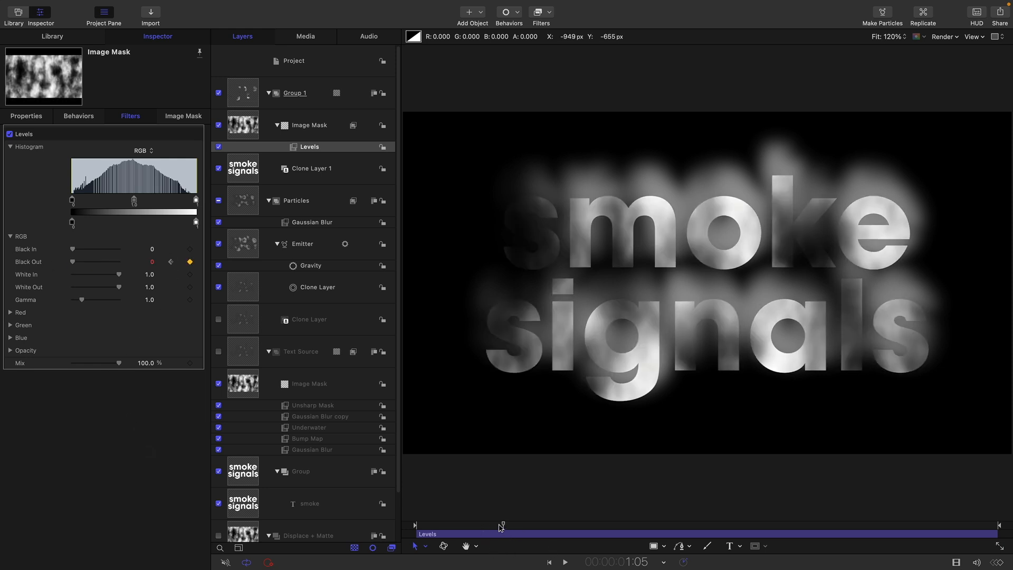
{"action": "mouse_move", "coordinate": [502, 526]}
{"action": "left_mouse_down"}
{"action": "mouse_move", "coordinate": [474, 527]}
{"action": "mouse_move", "coordinate": [535, 527]}
{"action": "mouse_move", "coordinate": [503, 539]}
{"action": "left_mouse_up"}
Keyframe Clone Layer 1's Opacity at 100% on frame 20
{"action": "left_click", "coordinate": [238, 171]}
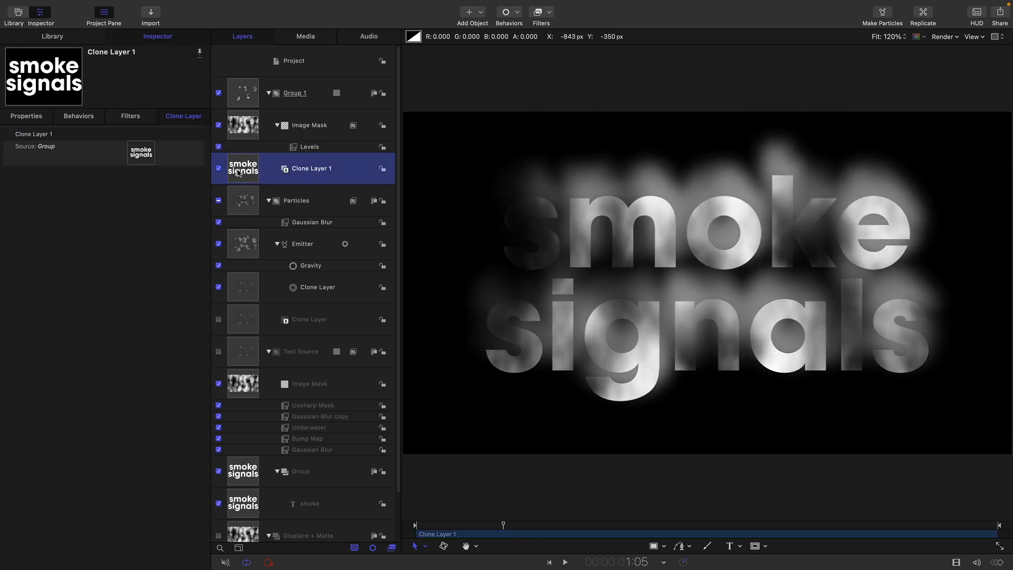
{"action": "left_click", "coordinate": [30, 116]}
{"action": "key", "text": "ctrl+p"}
{"action": "type", "text": "2"}
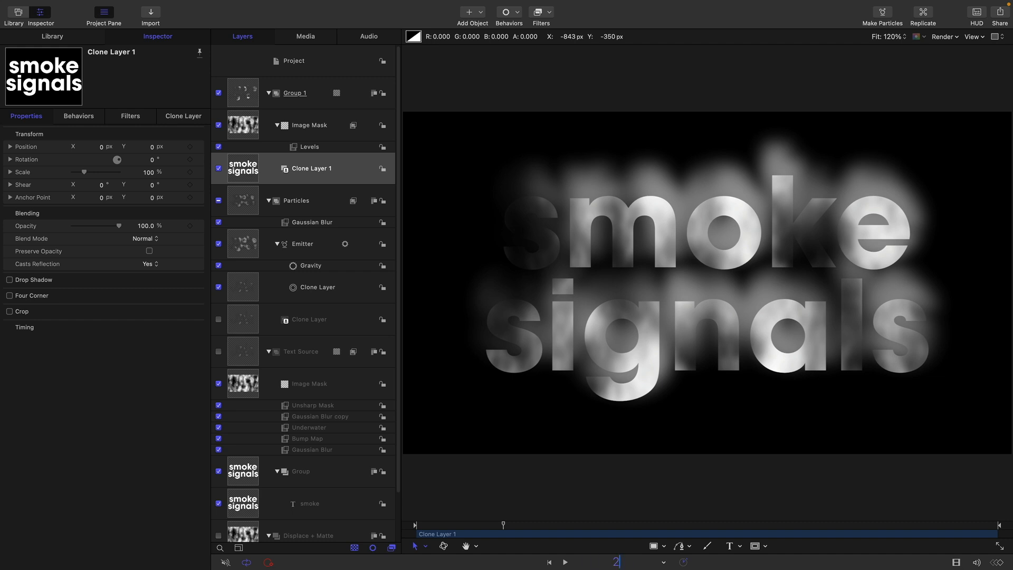
{"action": "type", "text": "0"}
{"action": "key", "text": "Return"}
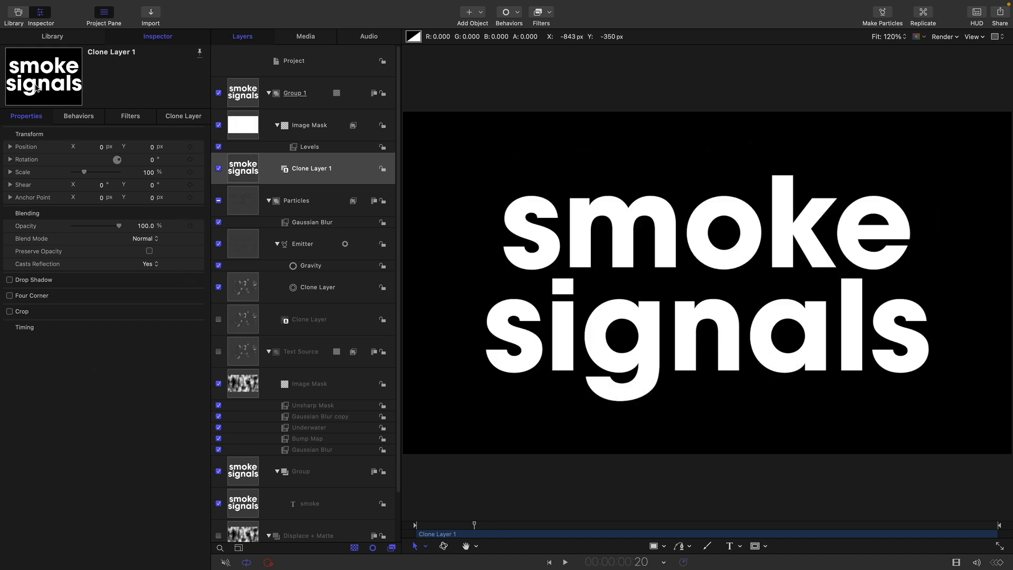
{"action": "left_click", "coordinate": [190, 226]}
Fade Clone Layer 1's Opacity to 0 at 1:05 and preview the fade
{"action": "key", "text": "ctrl+p"}
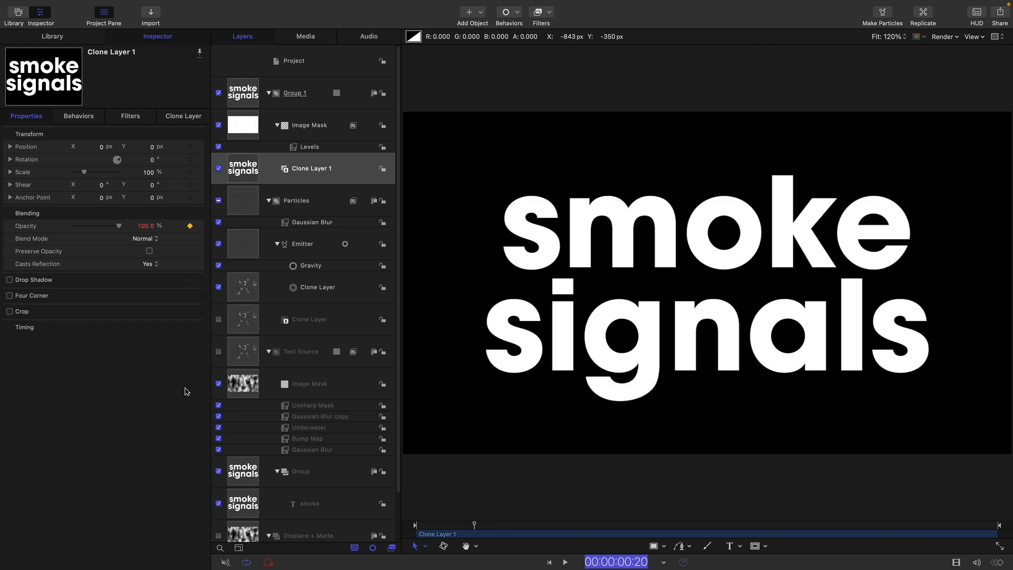
{"action": "type", "text": "105"}
{"action": "key", "text": "Return"}
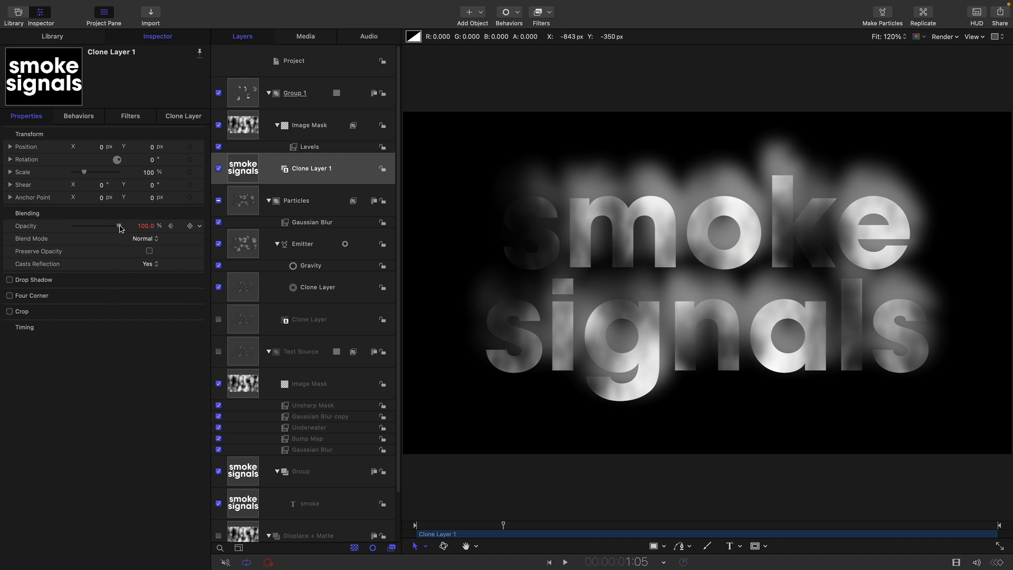
{"action": "left_click_drag", "start_coordinate": [120, 226], "coordinate": [1, 222]}
{"action": "mouse_move", "coordinate": [502, 524]}
{"action": "left_mouse_down"}
{"action": "mouse_move", "coordinate": [466, 538]}
{"action": "mouse_move", "coordinate": [538, 534]}
{"action": "mouse_move", "coordinate": [491, 534]}
{"action": "left_mouse_up"}
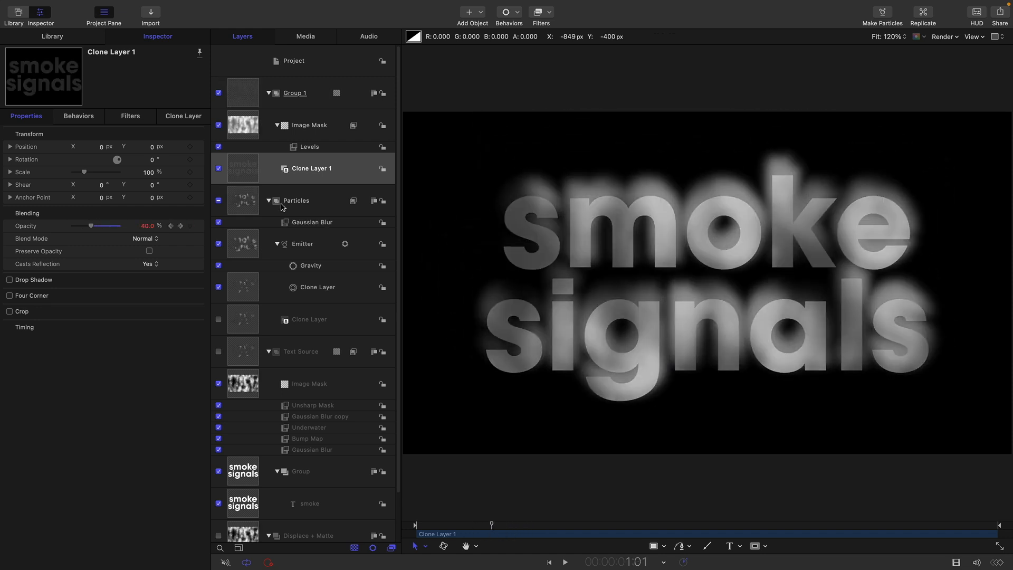
Add a Gaussian Blur to Clone Layer 1 and keyframe its Amount at 0 on frame 20
{"action": "left_click", "coordinate": [542, 24]}
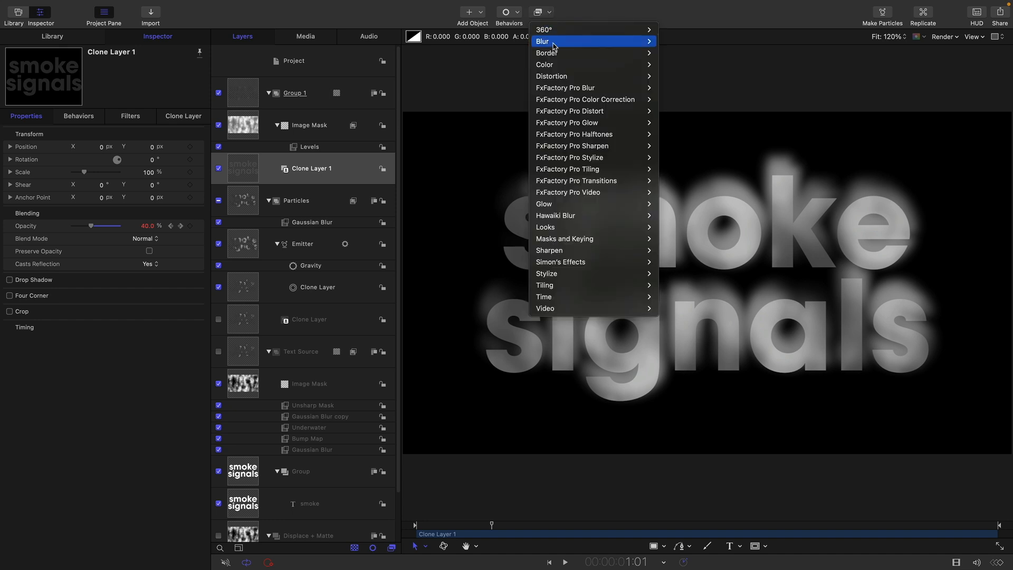
{"action": "mouse_move", "coordinate": [555, 44]}
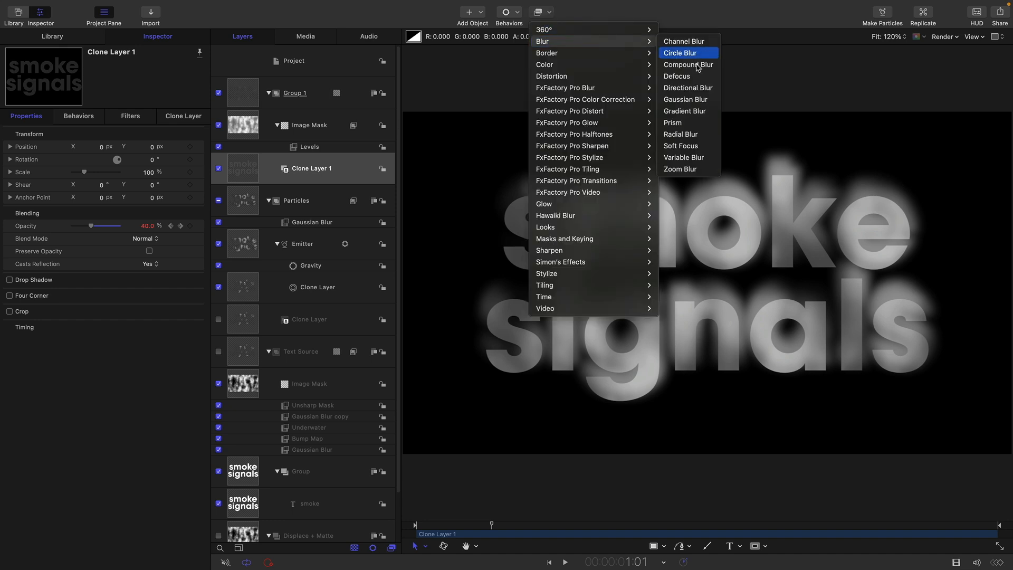
{"action": "left_click", "coordinate": [686, 100]}
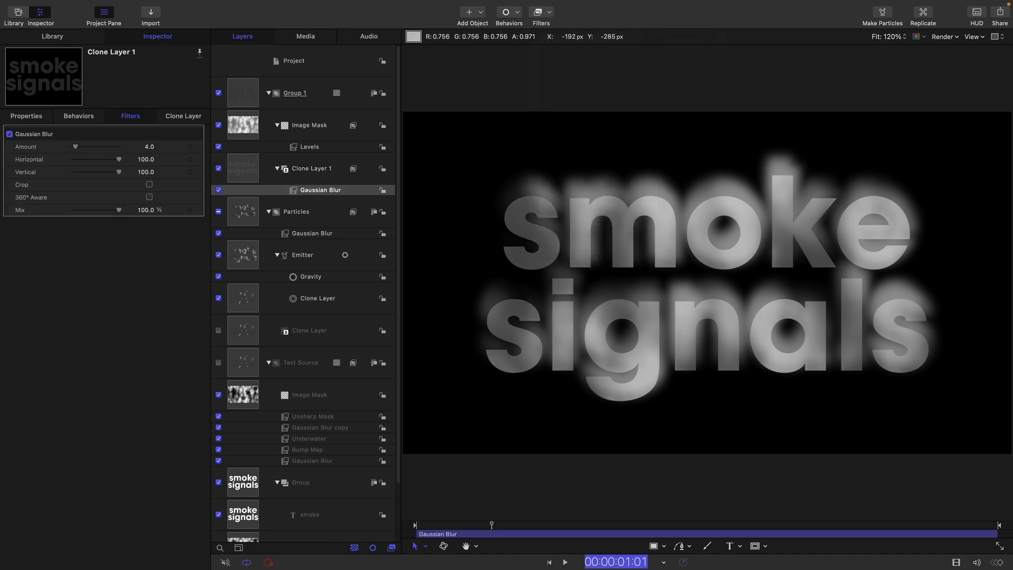
{"action": "type", "text": "20"}
{"action": "key", "text": "Return"}
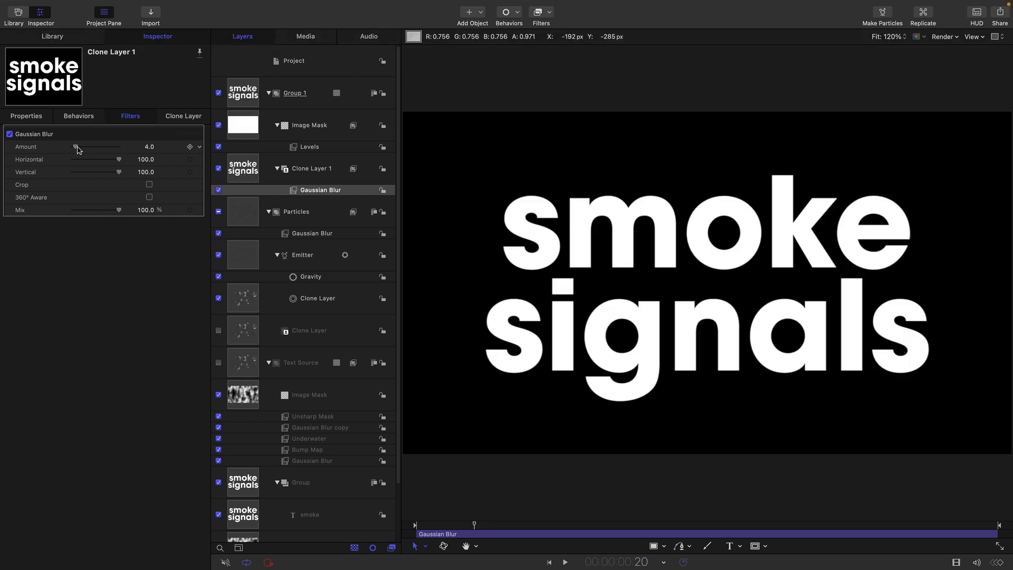
{"action": "left_click_drag", "start_coordinate": [78, 150], "coordinate": [22, 151]}
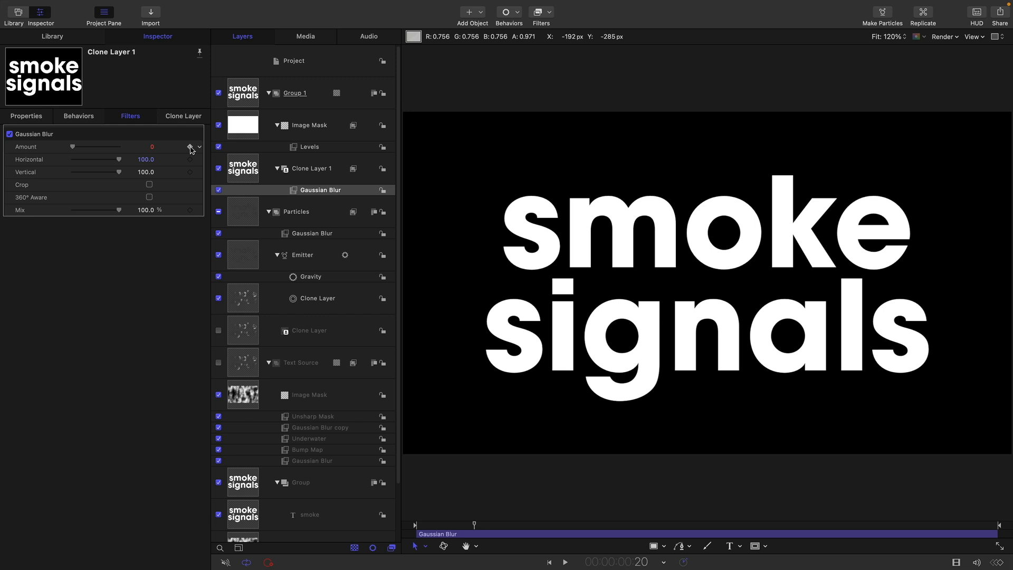
{"action": "left_click", "coordinate": [190, 147]}
Move the playhead to 1:00 and preview the blur build-up
{"action": "key", "text": "equal"}
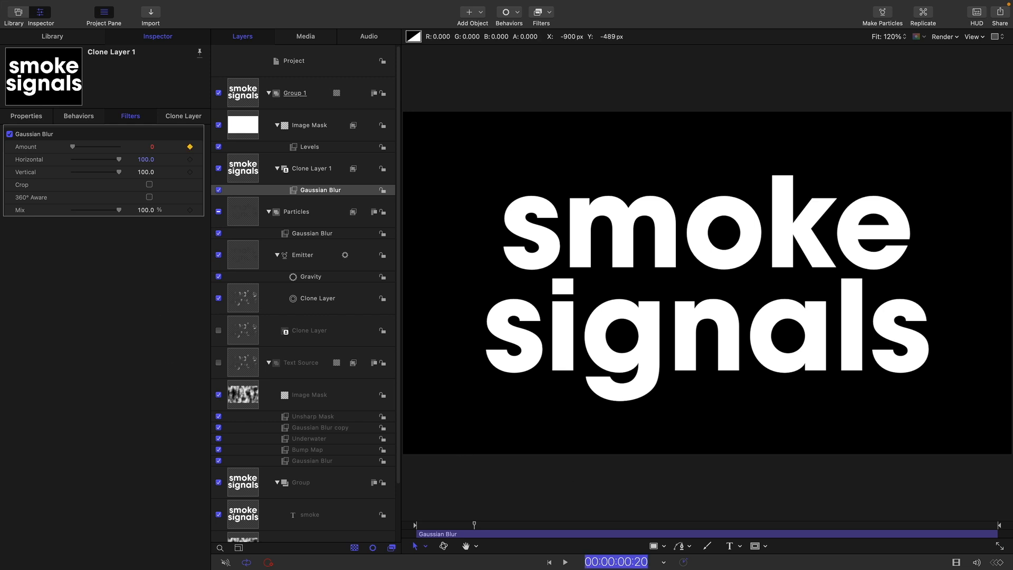
{"action": "type", "text": "100"}
{"action": "key", "text": "Return"}
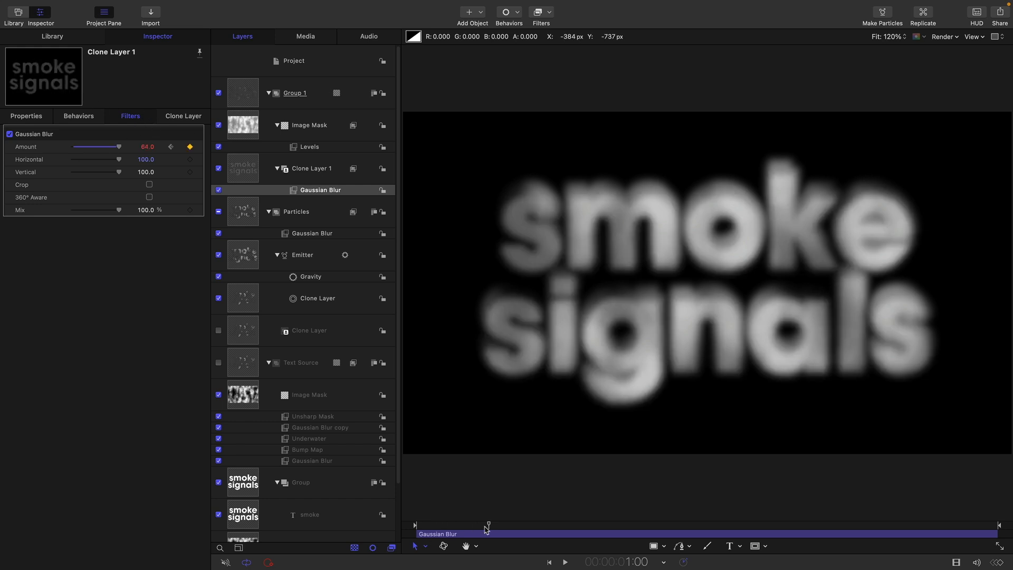
{"action": "mouse_move", "coordinate": [488, 524]}
{"action": "left_mouse_down"}
{"action": "mouse_move", "coordinate": [467, 528]}
{"action": "mouse_move", "coordinate": [512, 531]}
{"action": "mouse_move", "coordinate": [490, 533]}
{"action": "left_mouse_up"}
{"action": "key", "text": "space"}
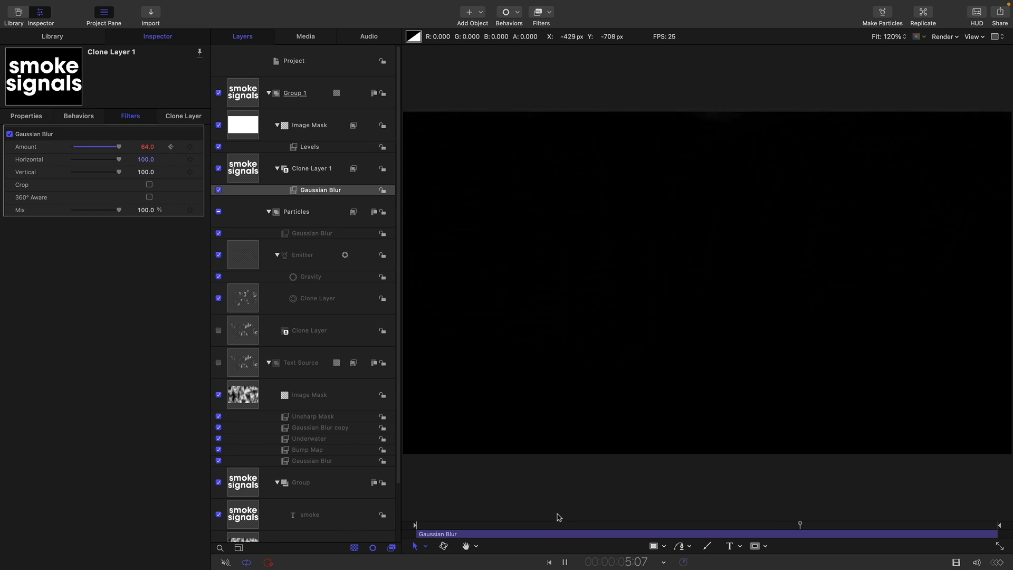
{"action": "key", "text": "space"}
{"action": "left_click_drag", "start_coordinate": [429, 528], "coordinate": [461, 531]}
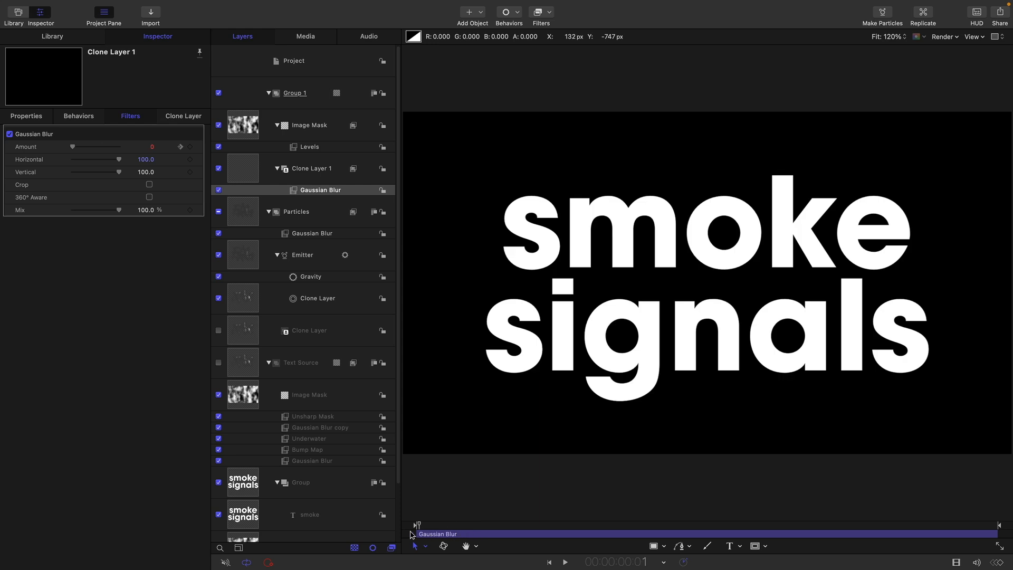